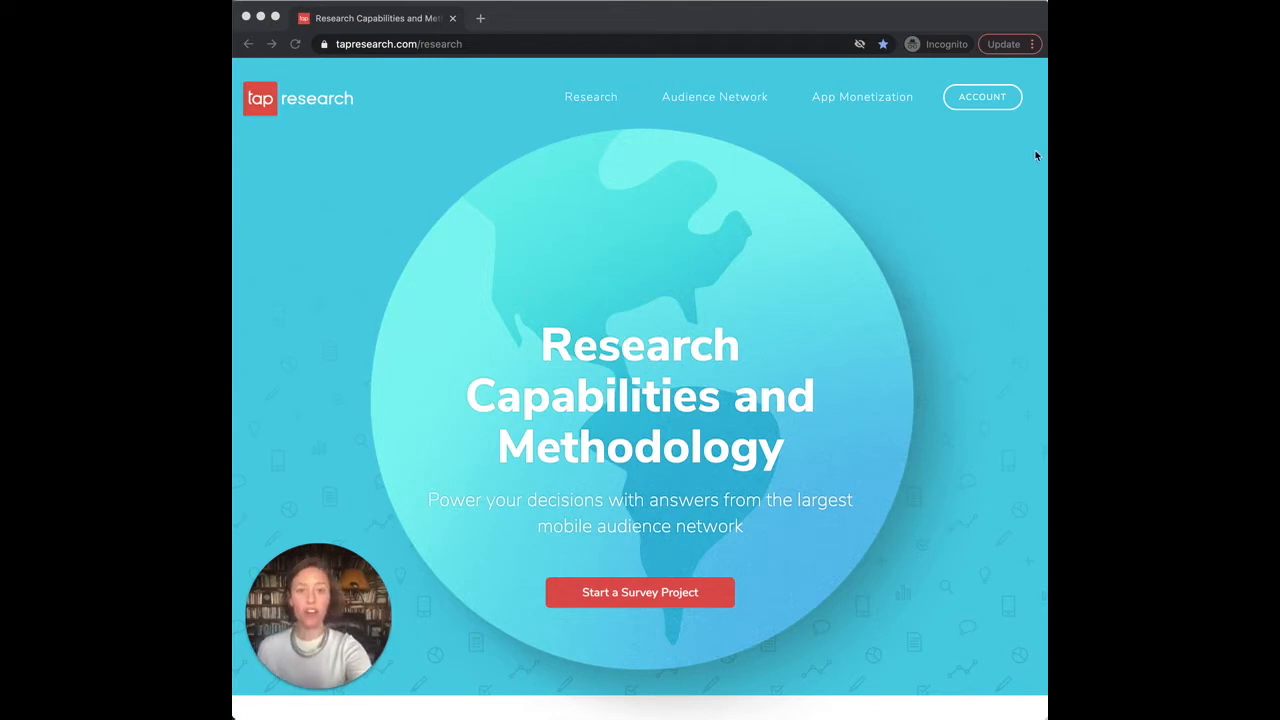
Step: Go to the Create Account sign-up page from the ACCOUNT menu
click(997, 98)
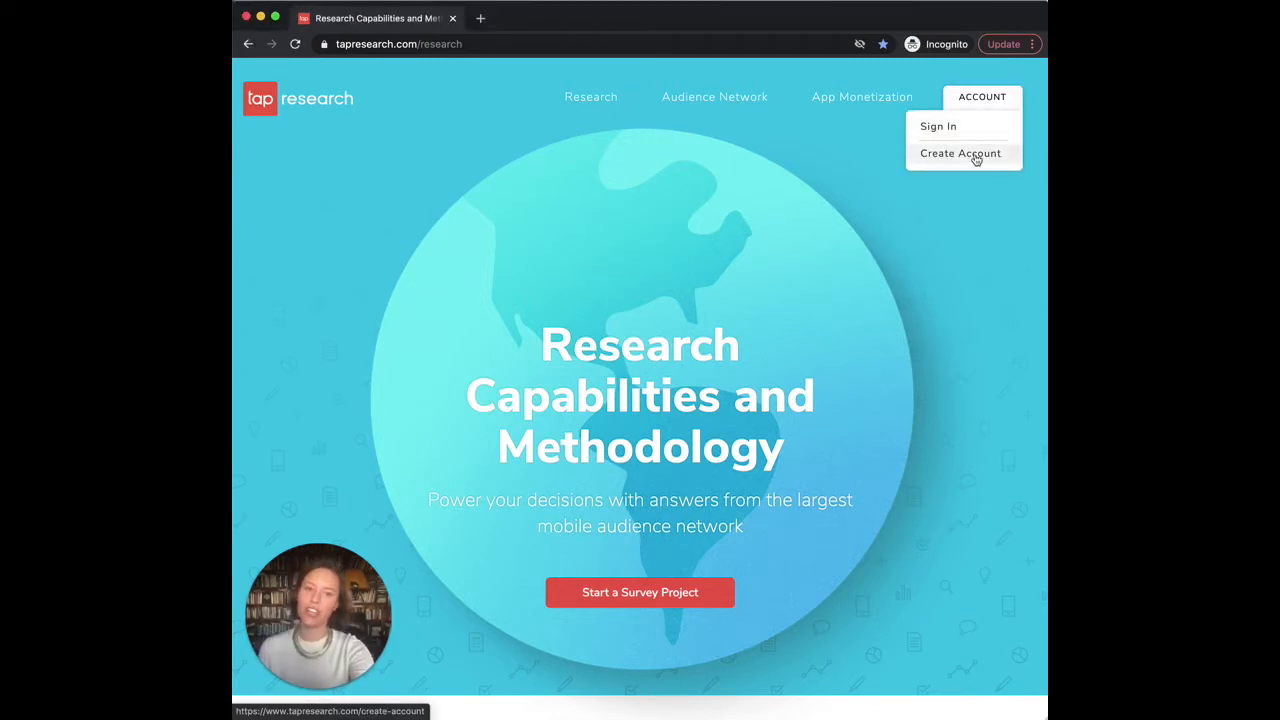
click(976, 156)
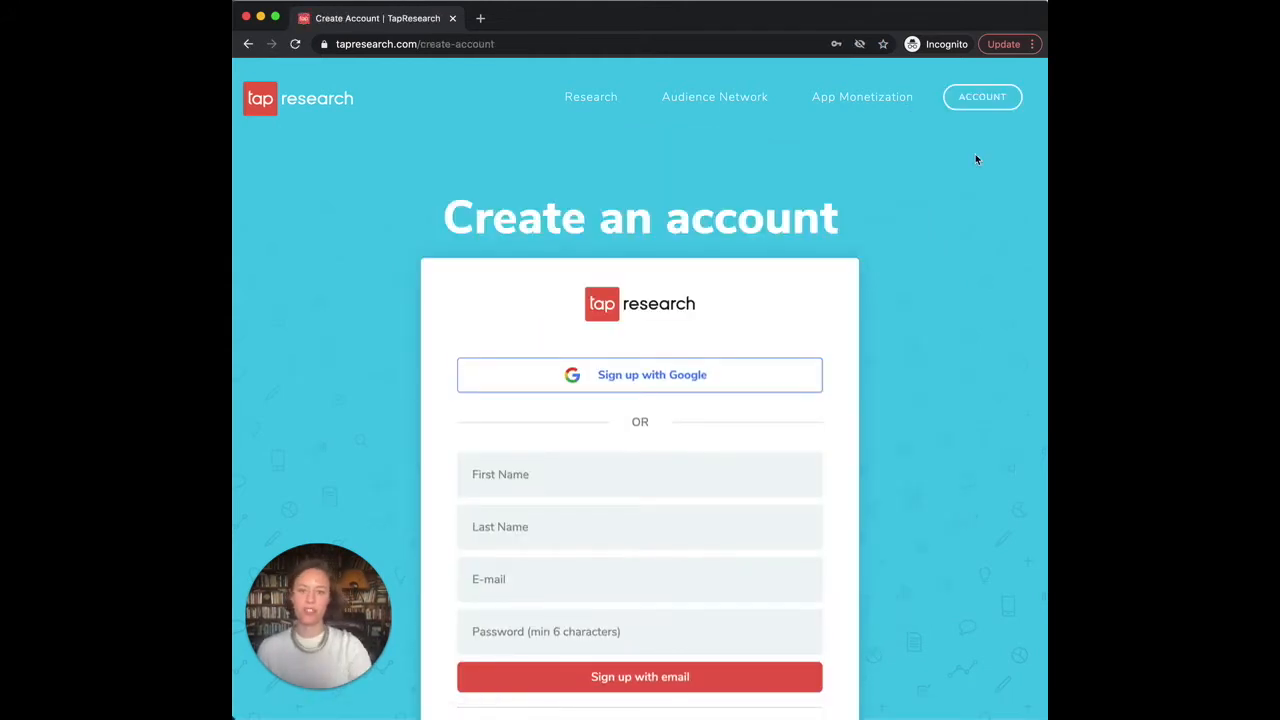
Step: Fill in first name, last name and e-mail from autofill, adding a digit 1 to the e-mail
click(564, 482)
click(533, 514)
click(520, 528)
click(509, 569)
click(505, 578)
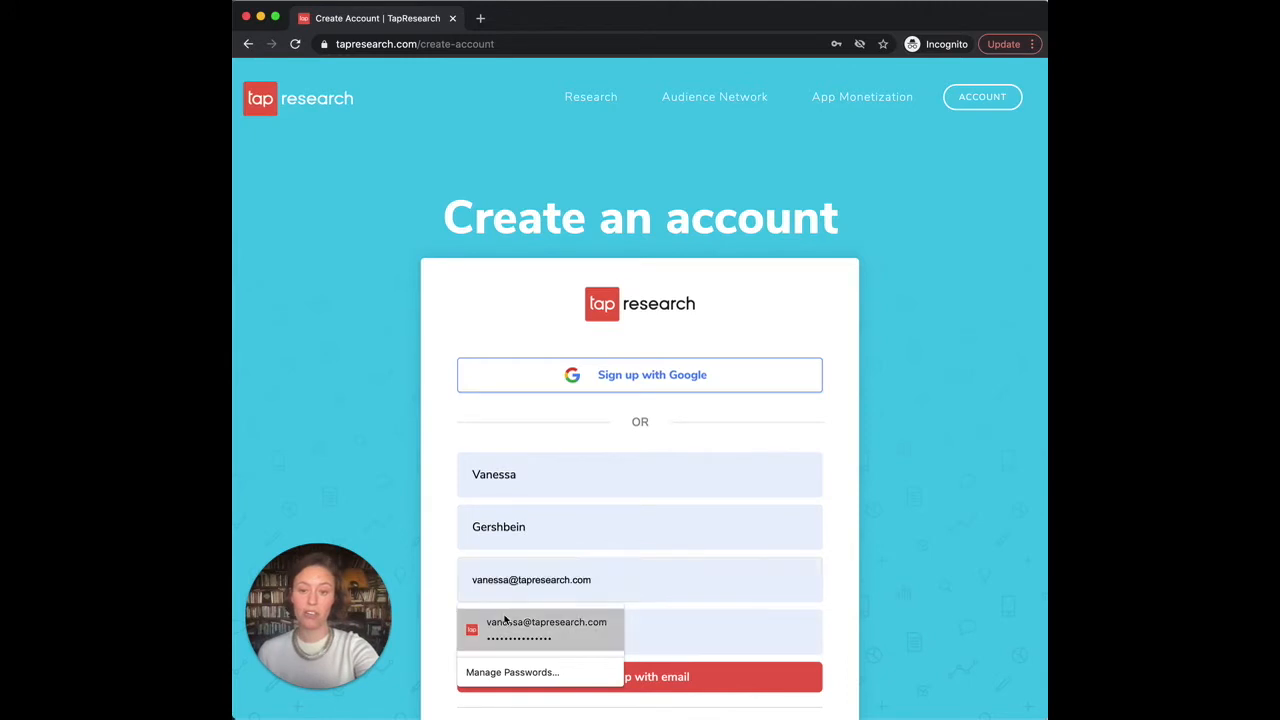
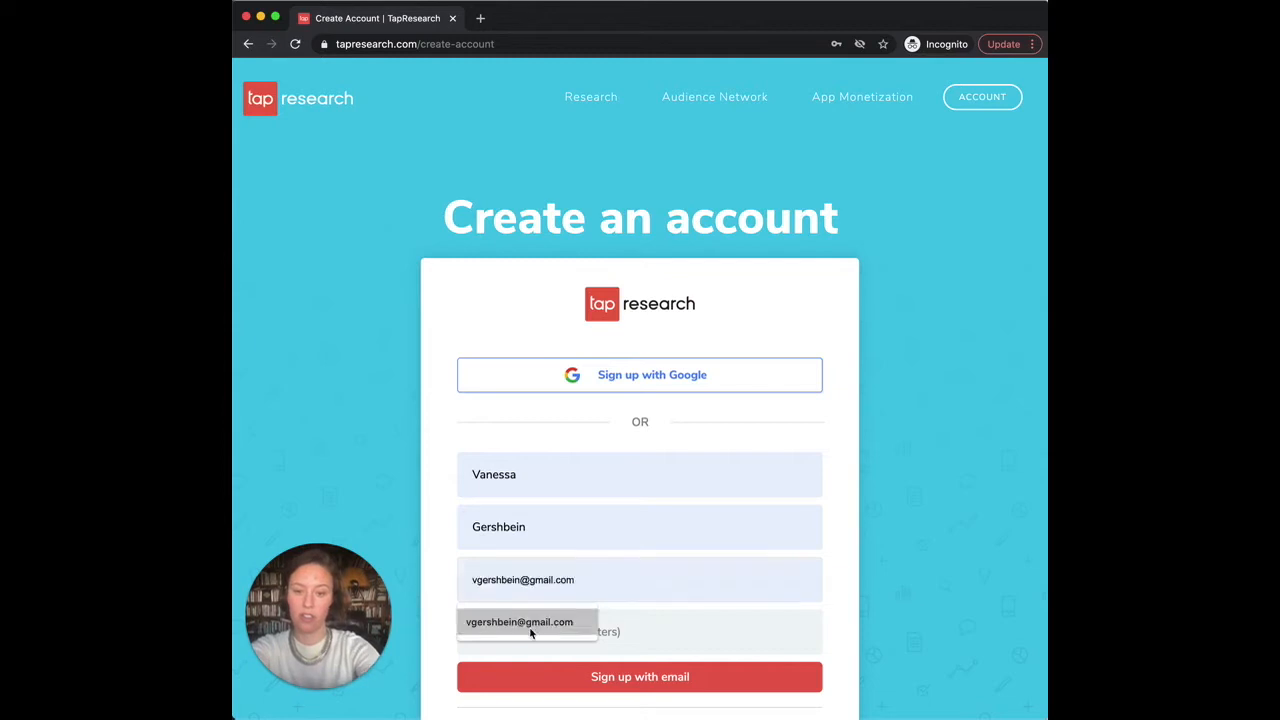
click(531, 622)
click(527, 584)
Step: Enter the account password and submit the sign-up form
click(526, 621)
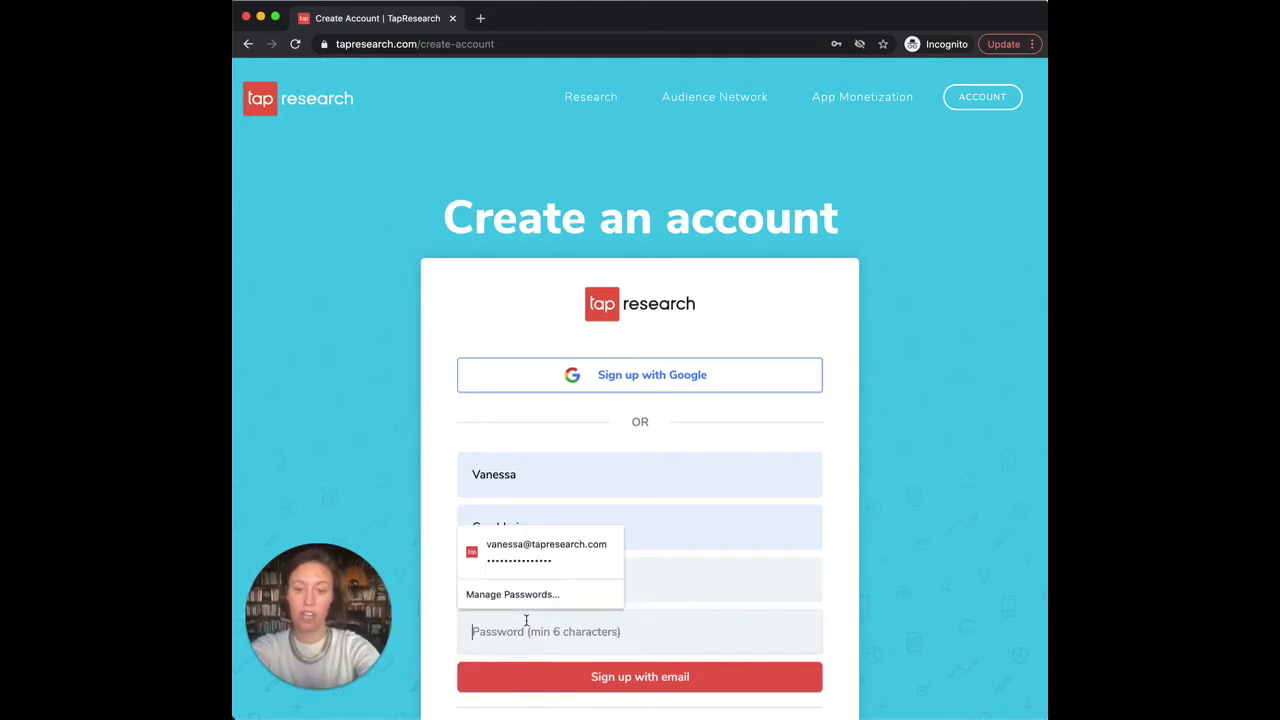
text(********)
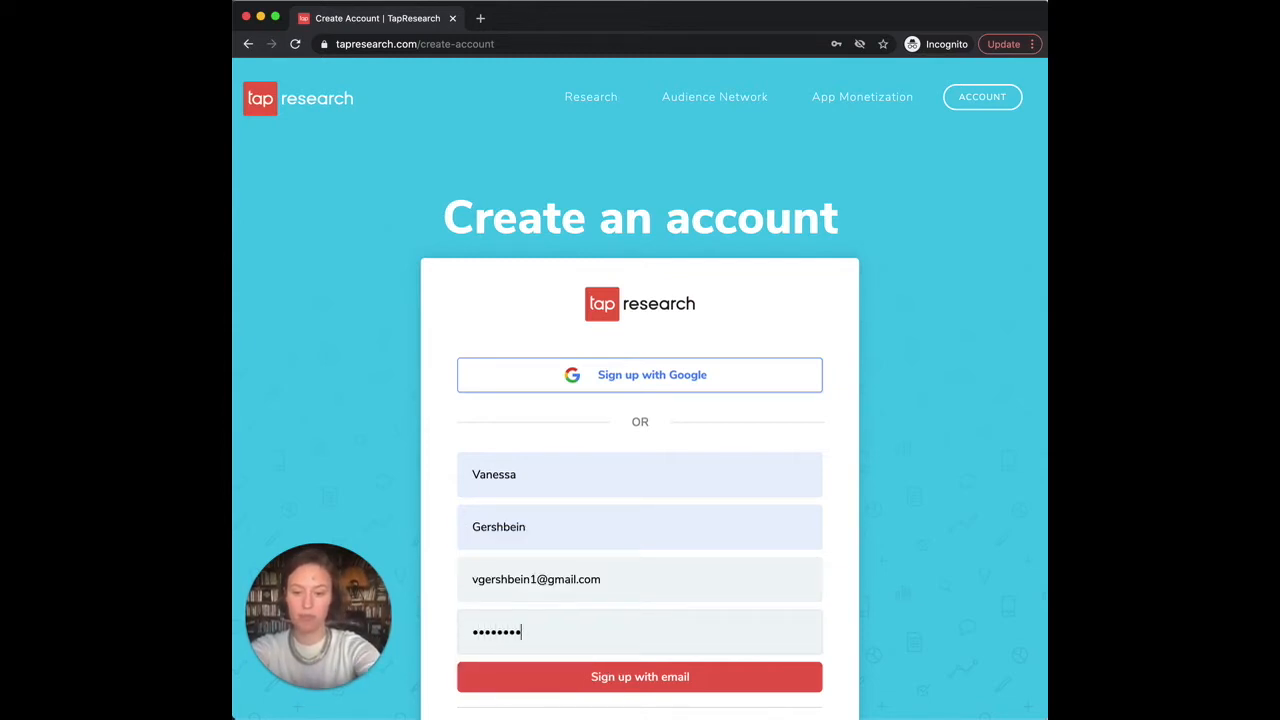
click(581, 683)
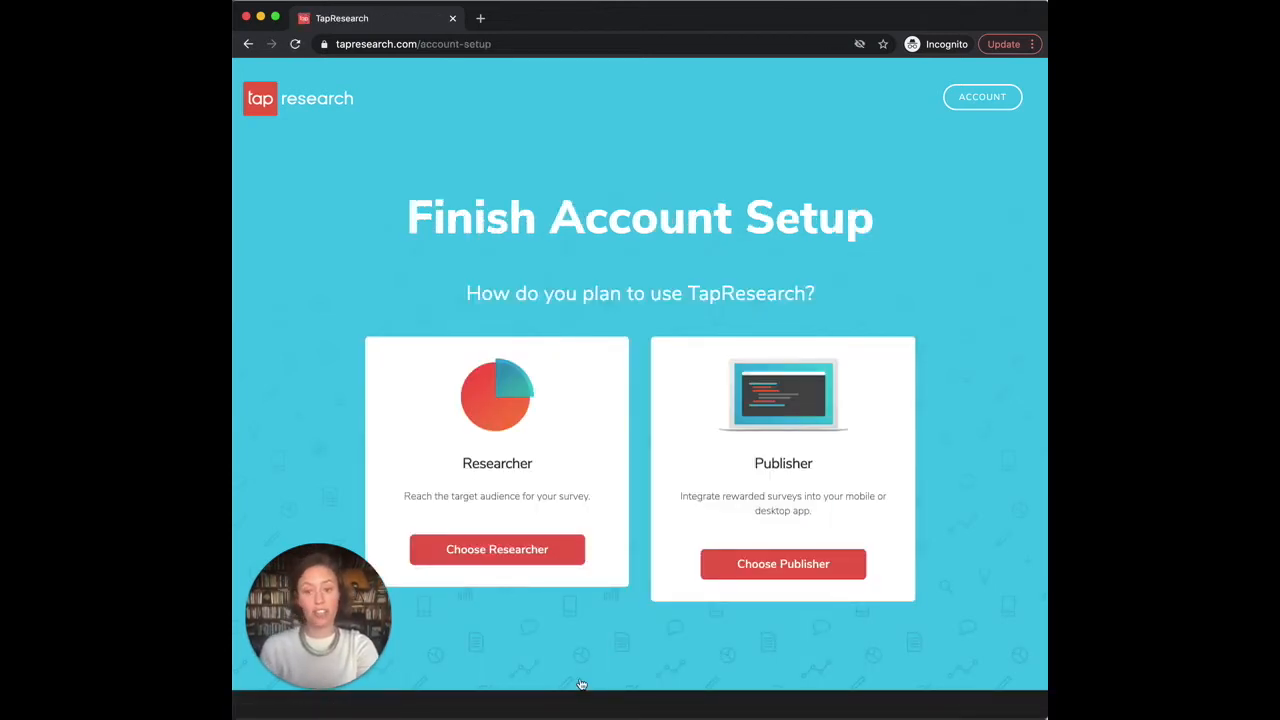
Step: Register as a Researcher with the company name left empty
click(491, 565)
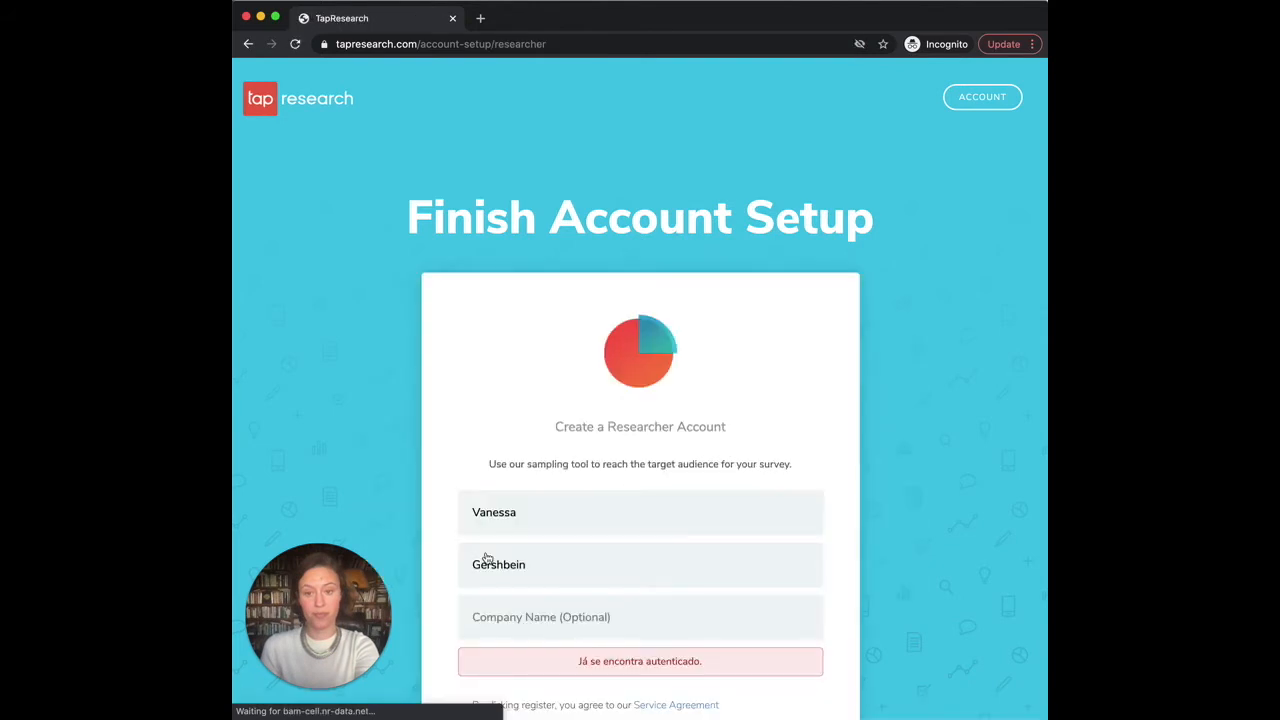
scroll(519, 633, down, 2)
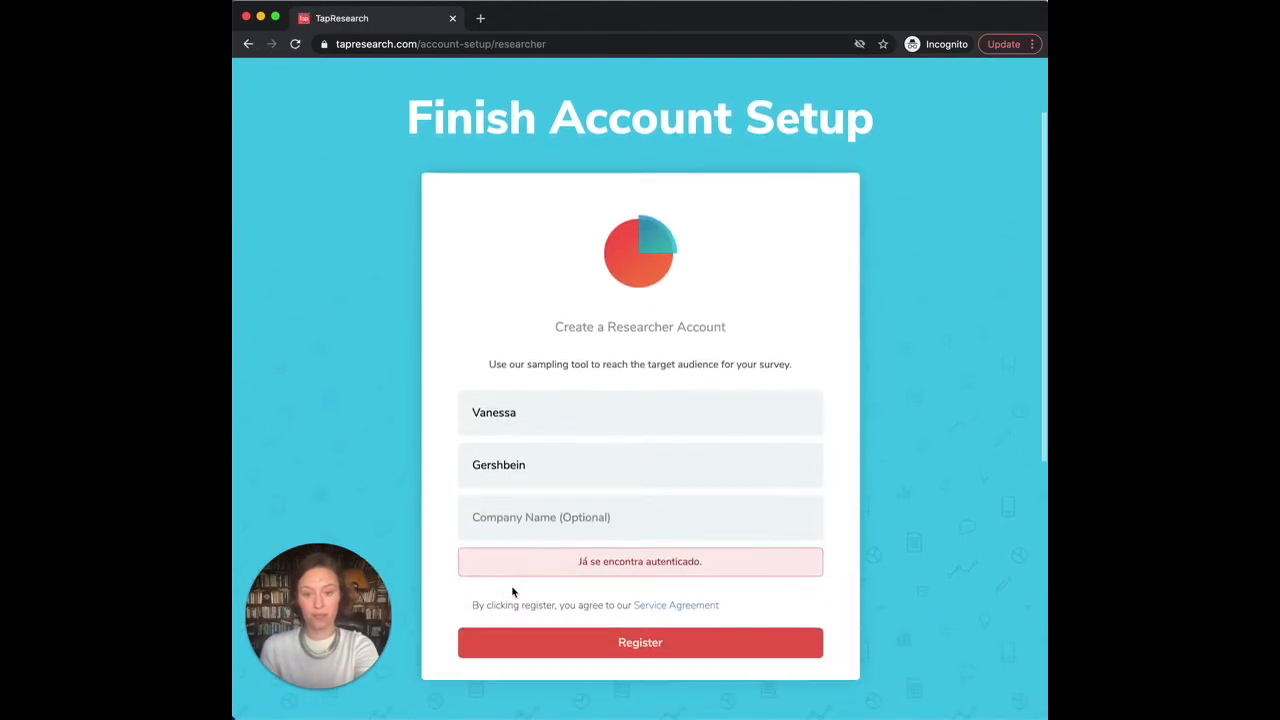
click(505, 518)
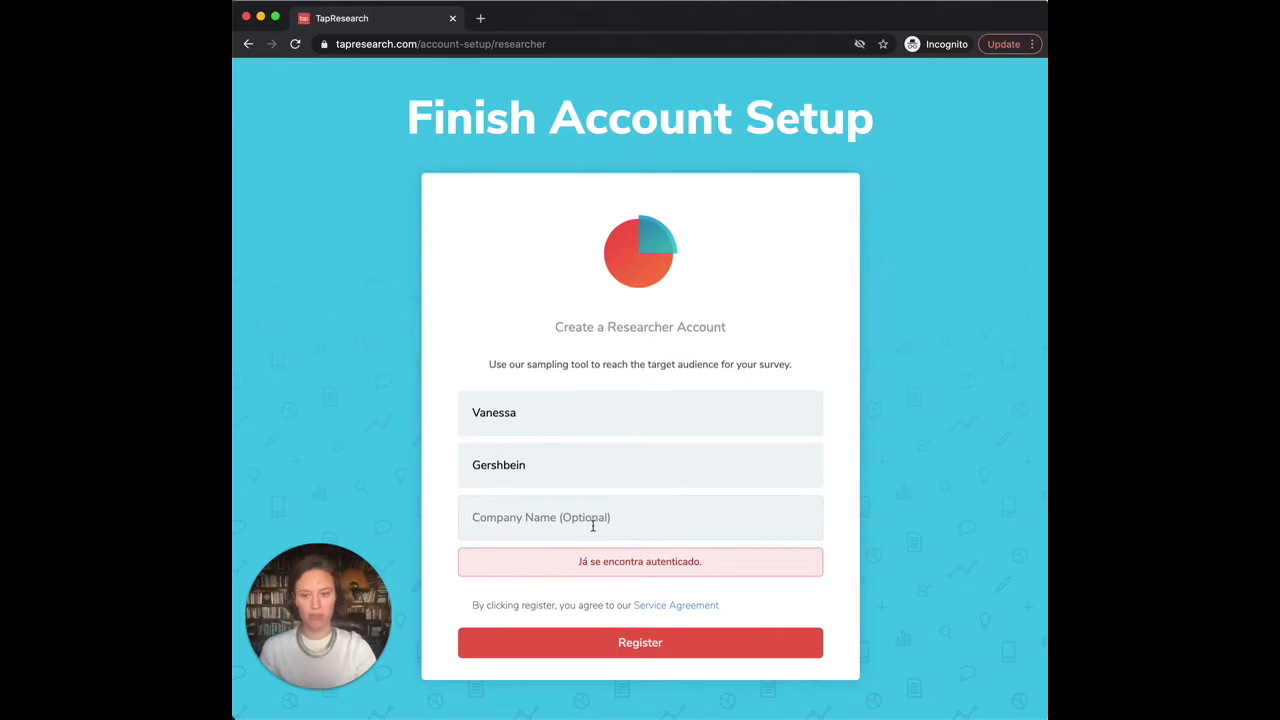
click(639, 650)
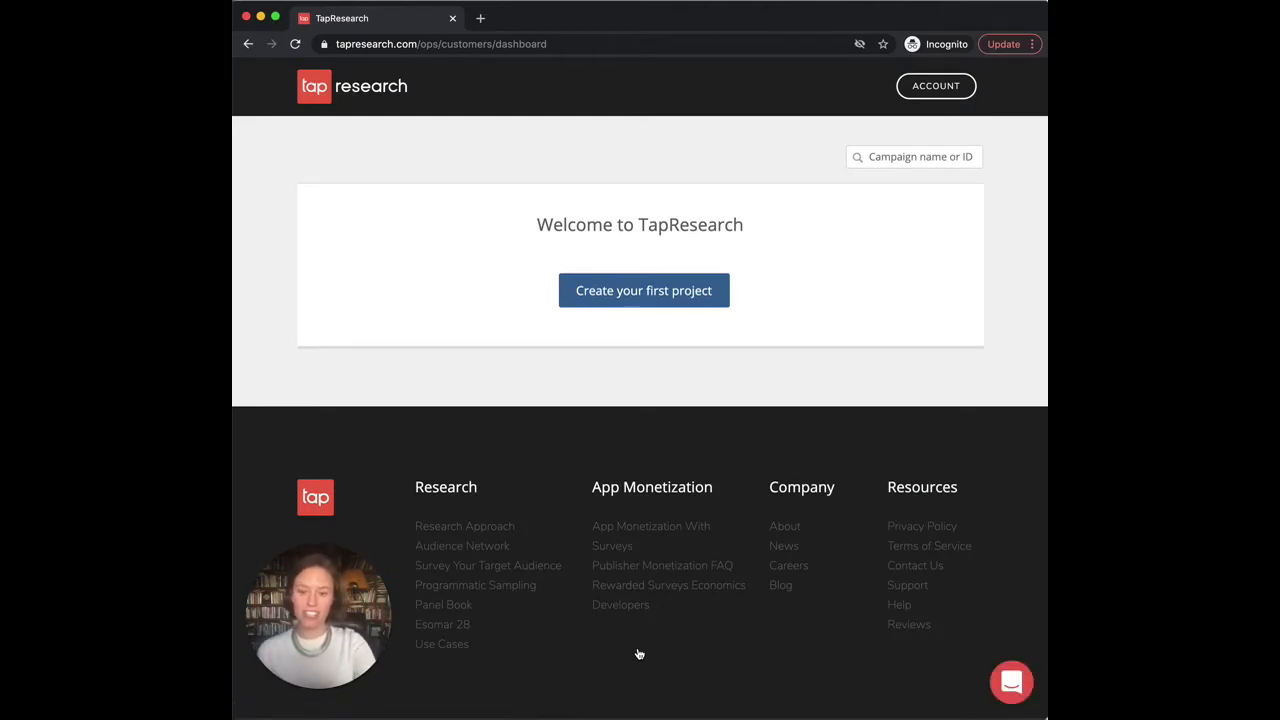
Step: Start the first project and name it 'Cat Owners'
click(654, 301)
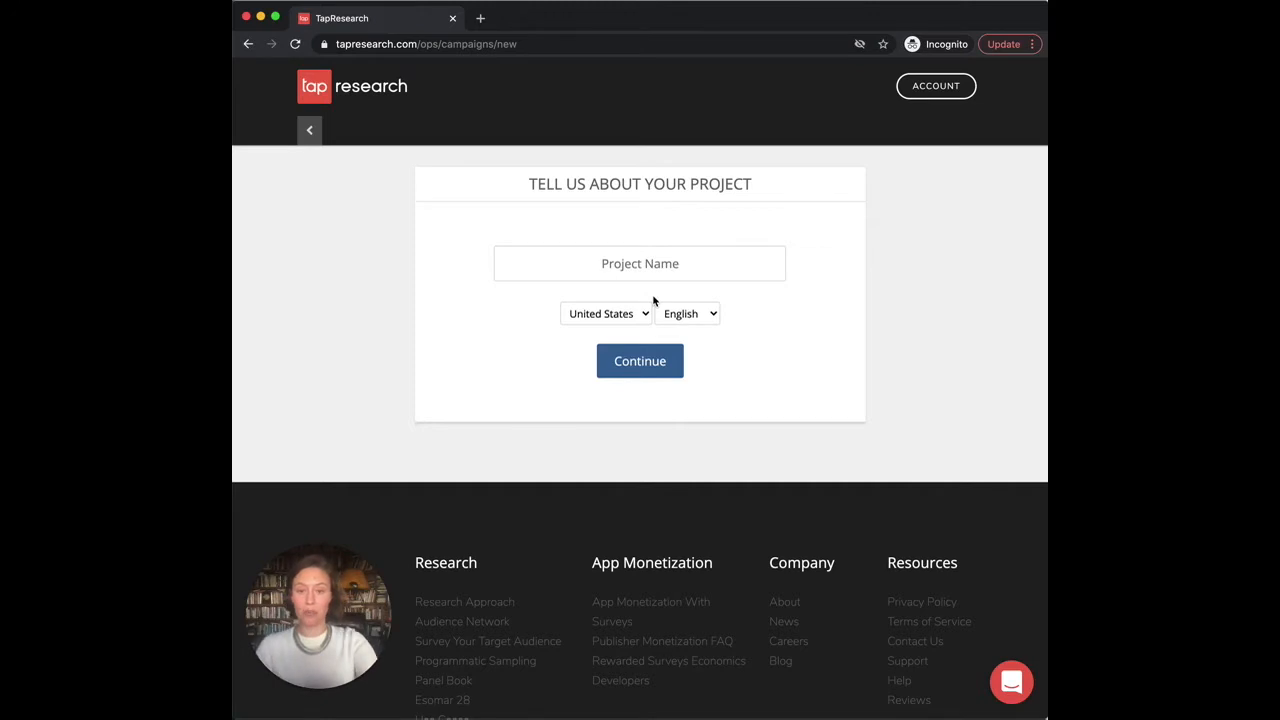
click(646, 260)
text(Cat )
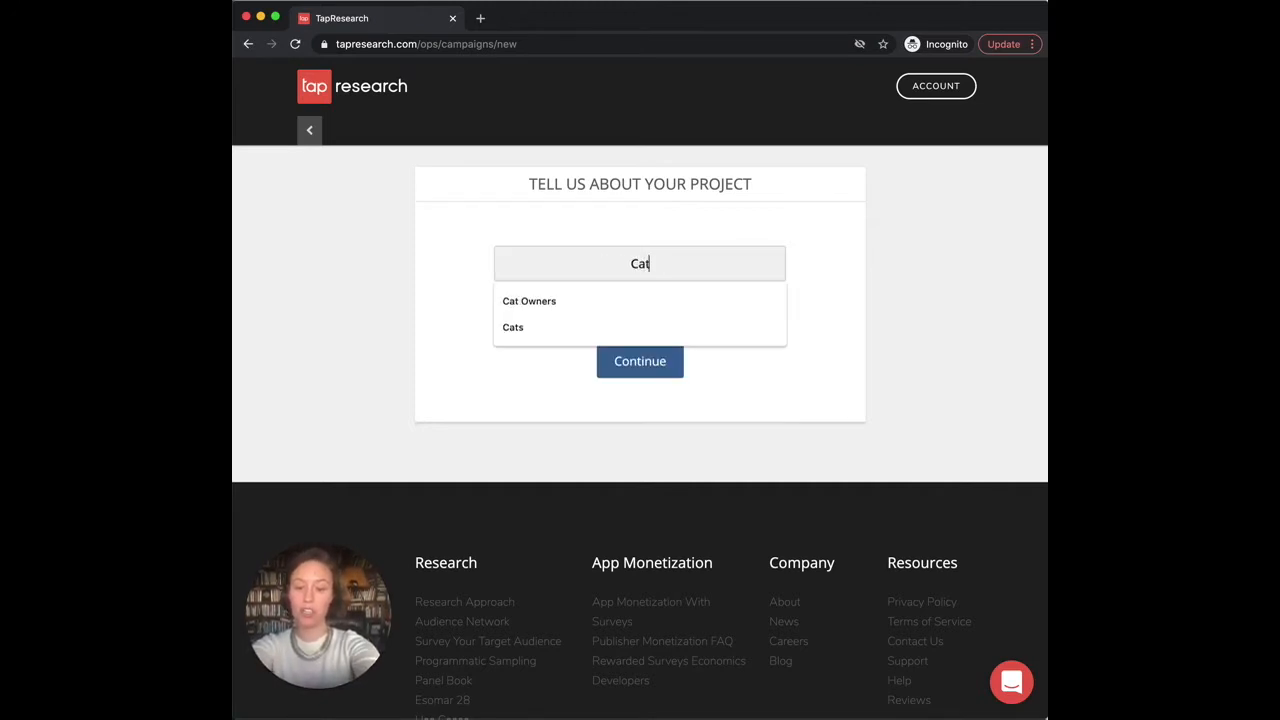
text(O)
text(wne)
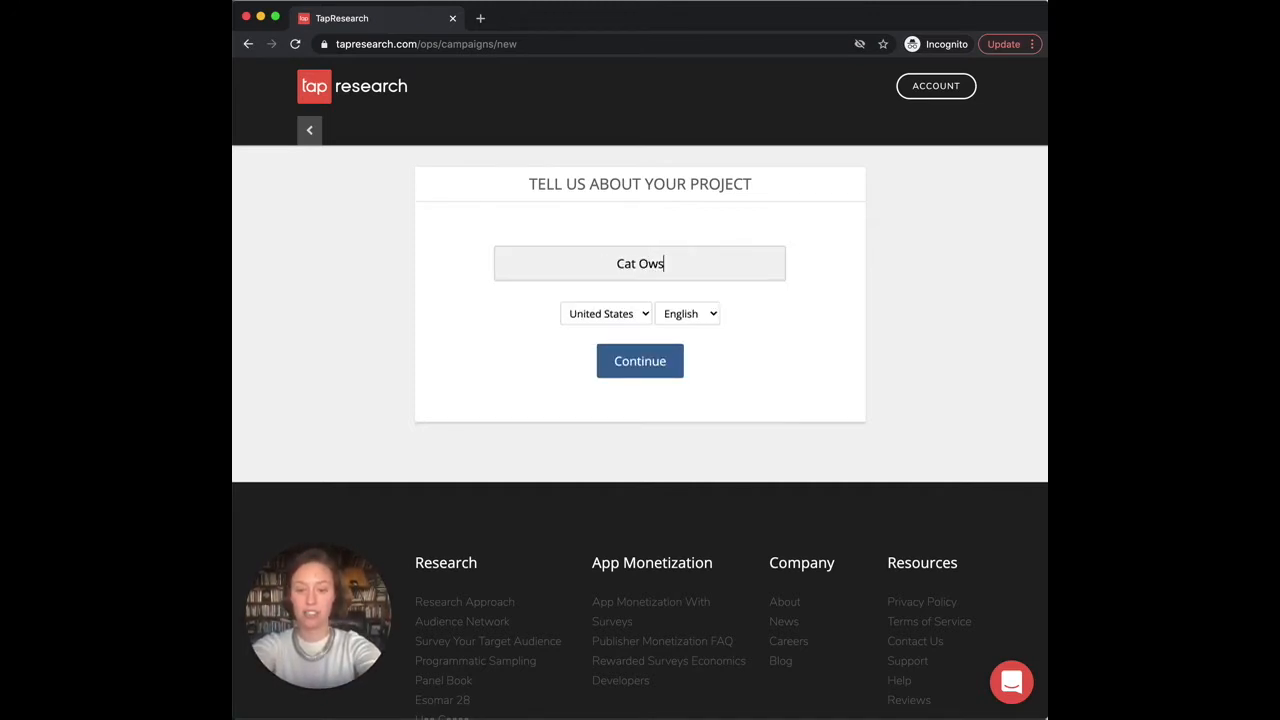
key(BackSpace)
text(ners)
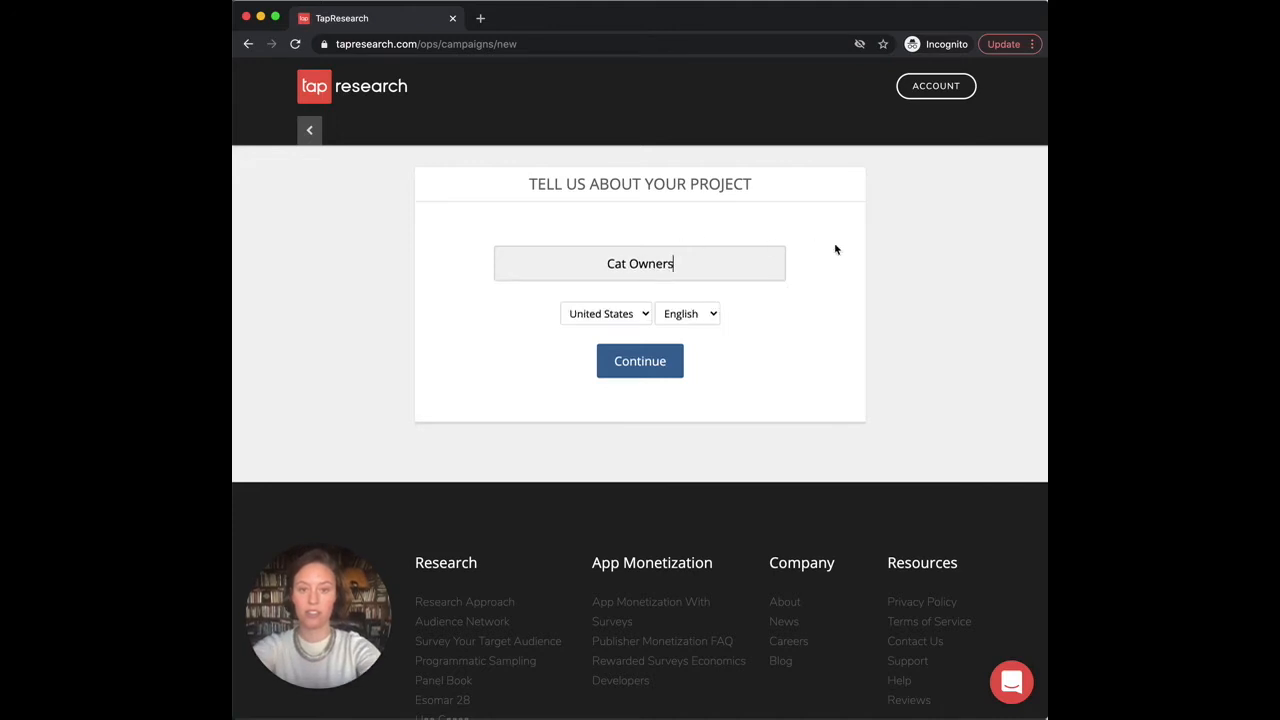
click(851, 274)
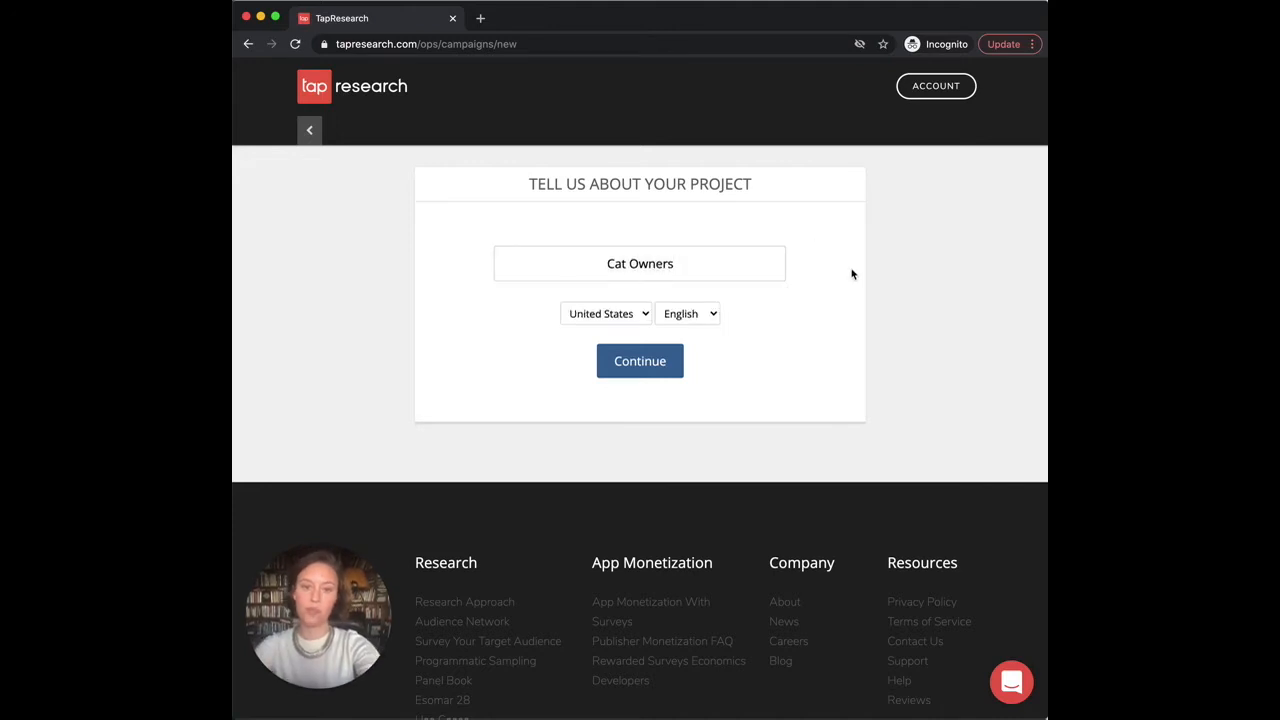
Step: Keep United States as the country and English as the language, then create the project
click(598, 320)
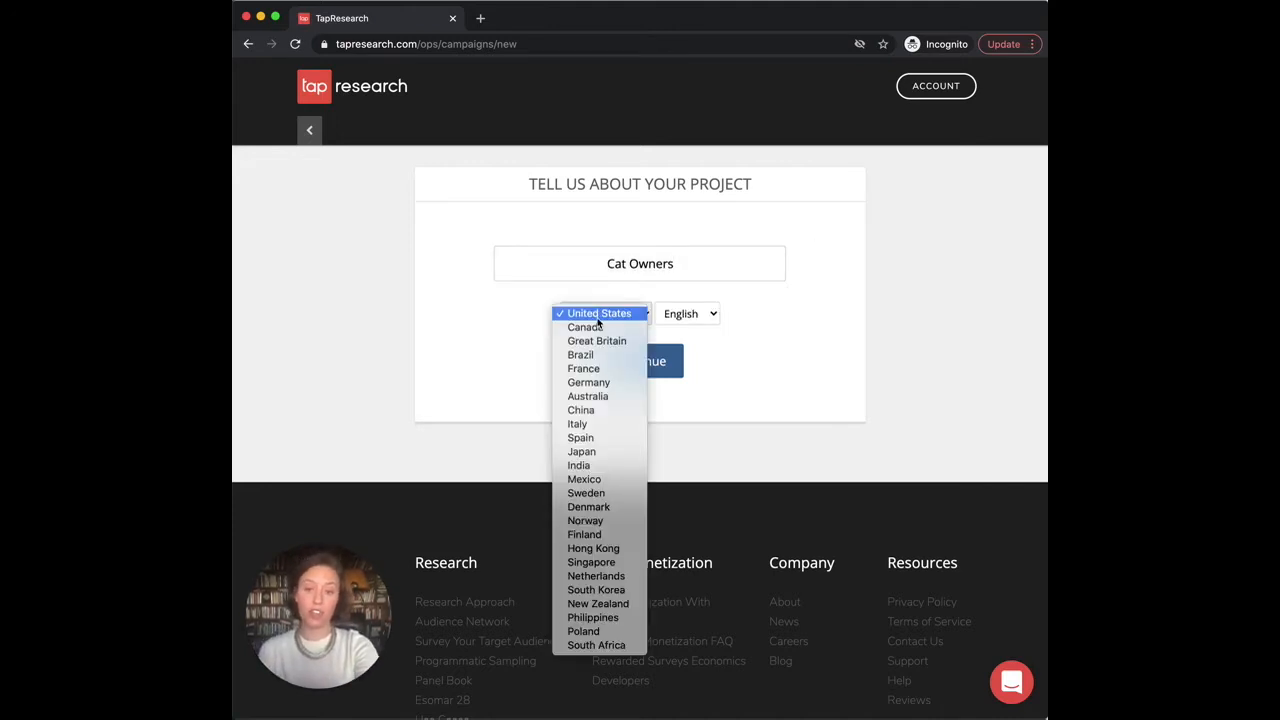
click(599, 382)
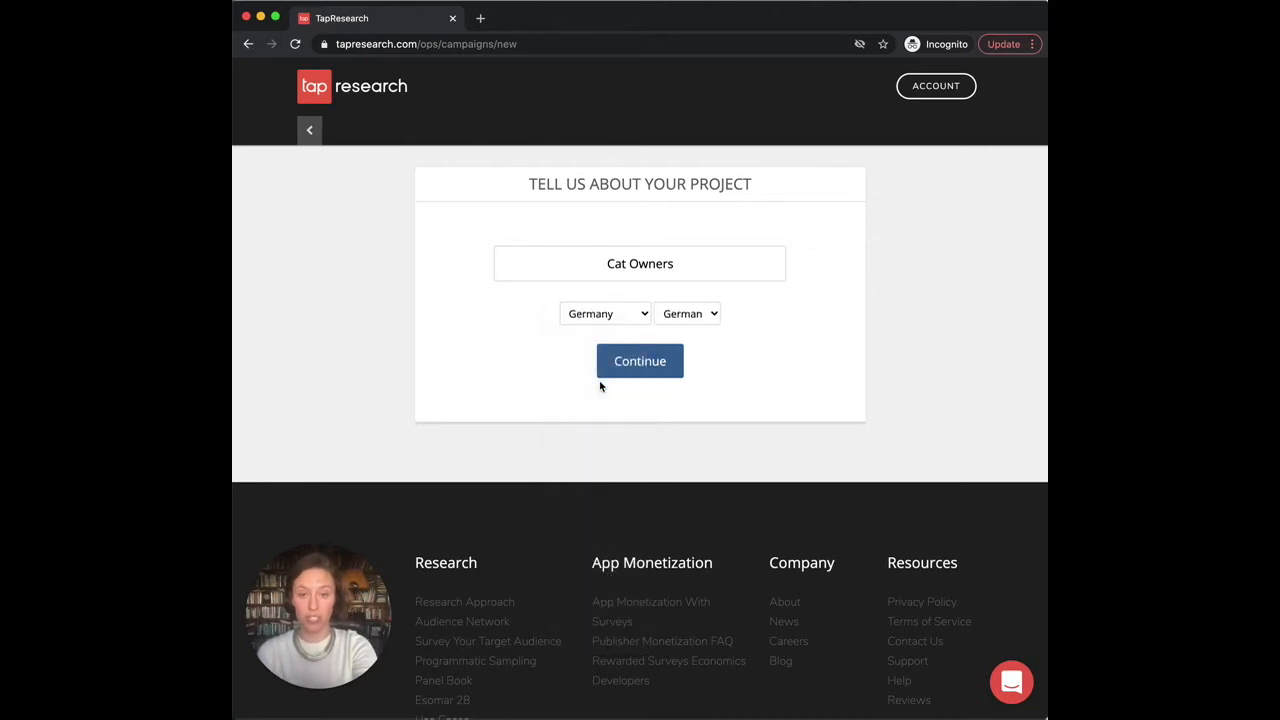
click(618, 322)
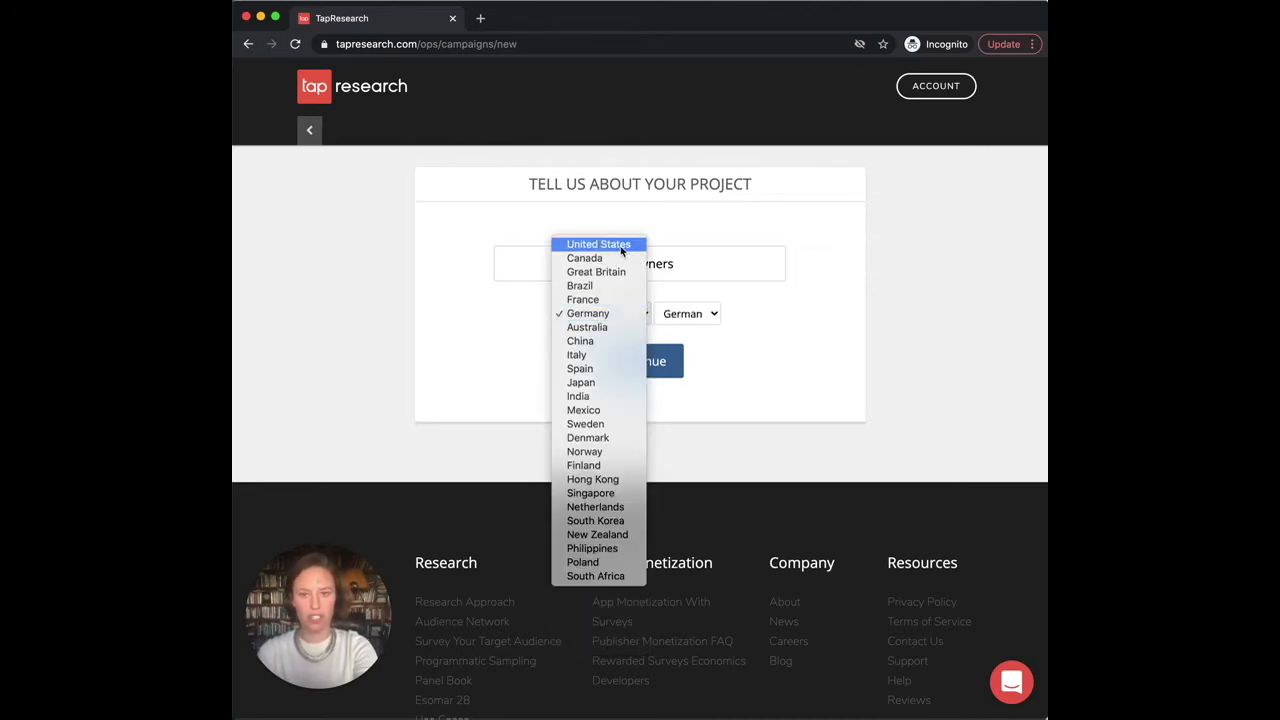
click(621, 251)
click(690, 314)
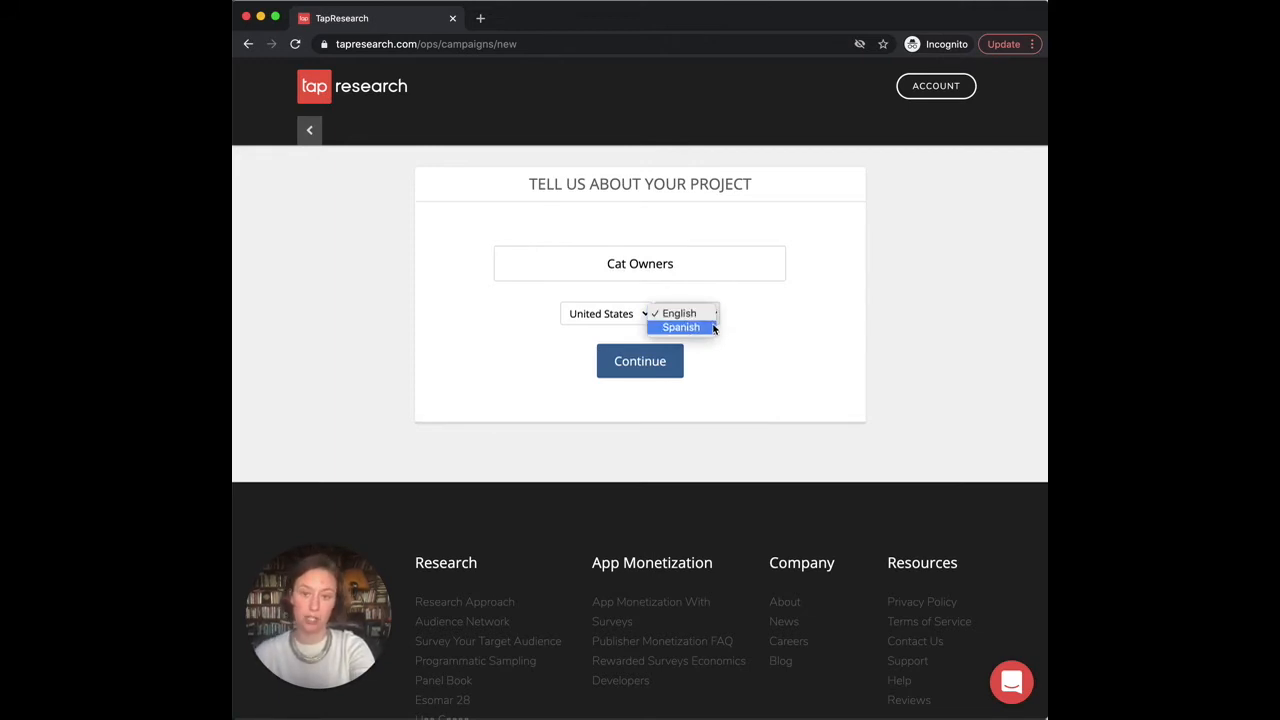
click(755, 337)
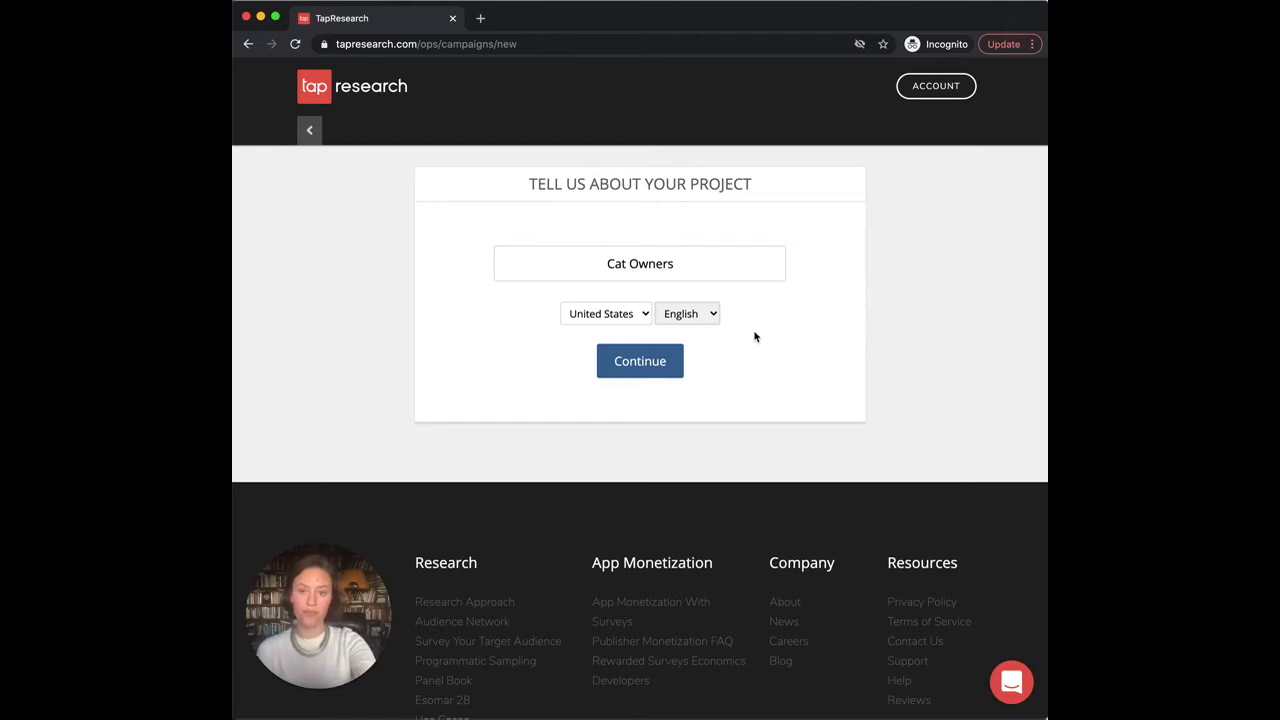
click(675, 366)
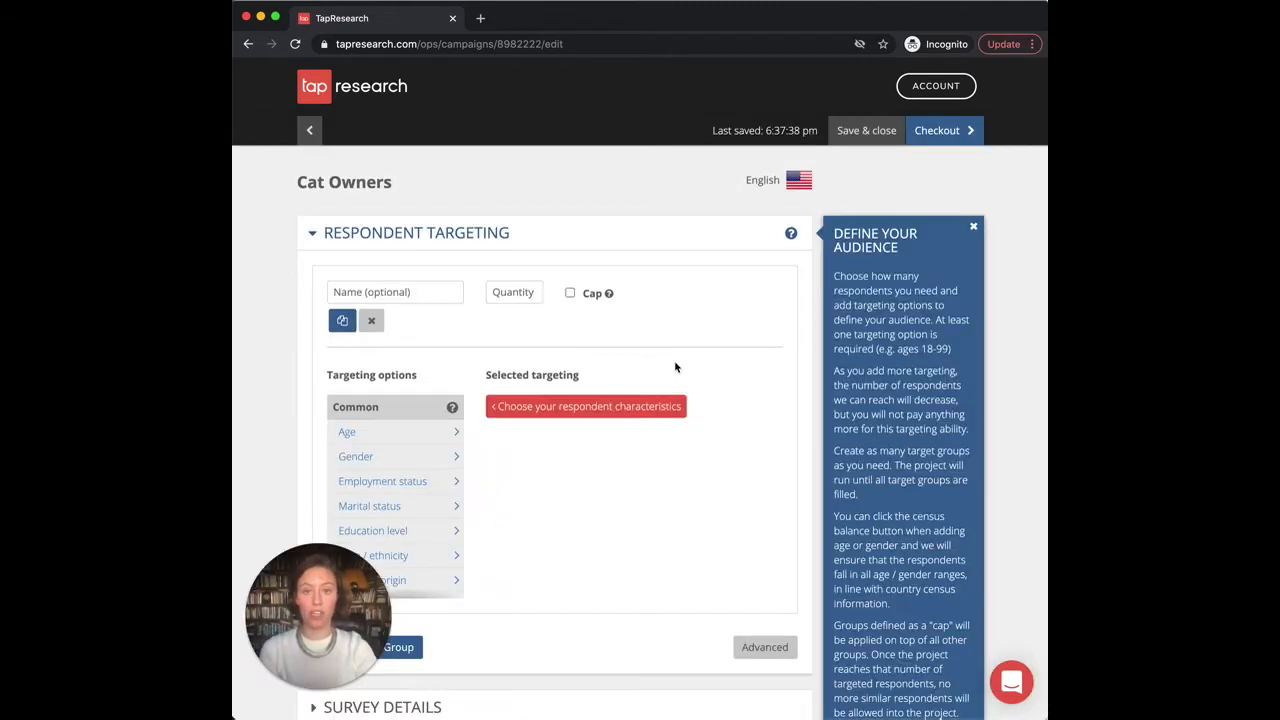
Step: Collapse and re-expand Respondent Targeting, then close the Define Your Audience help panel
click(316, 238)
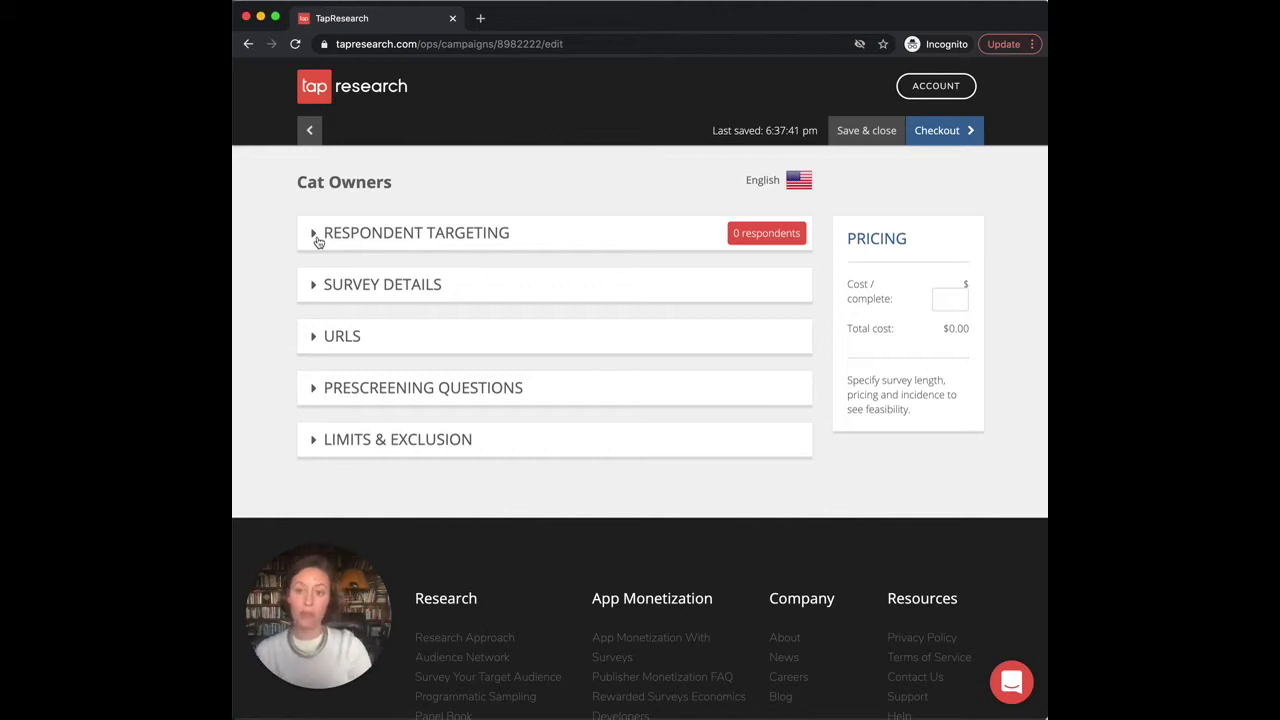
click(317, 240)
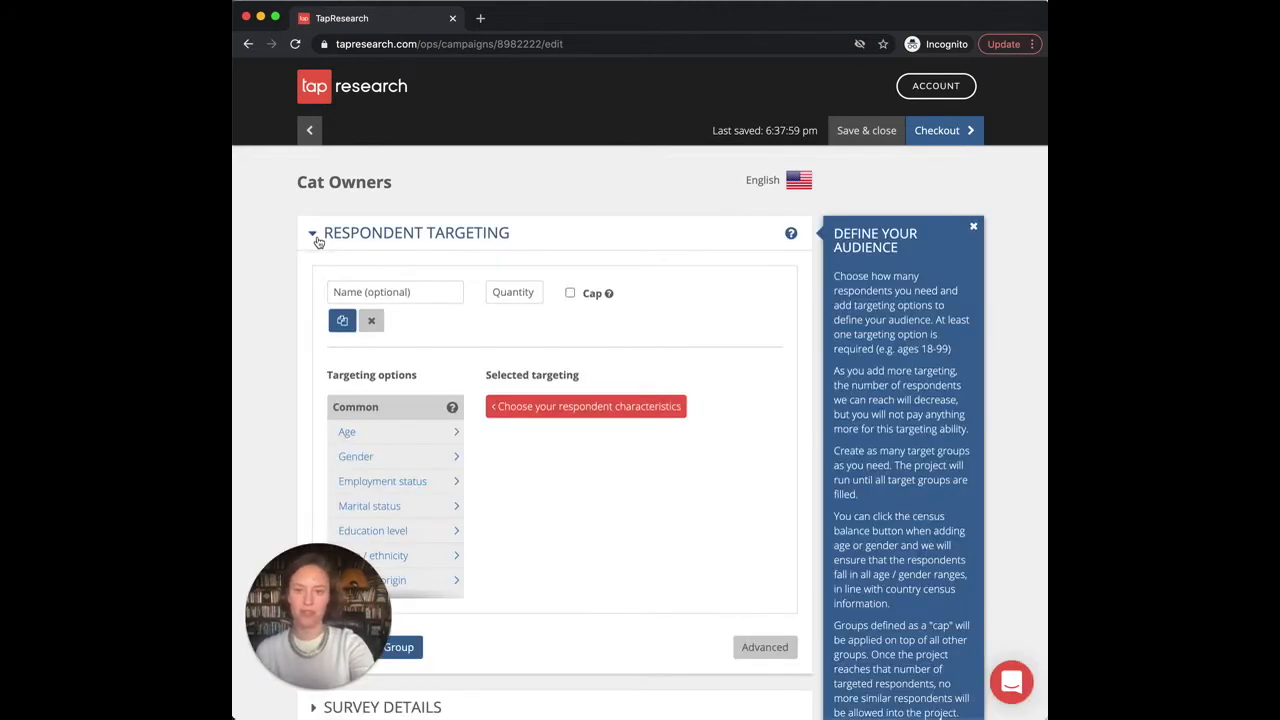
click(974, 231)
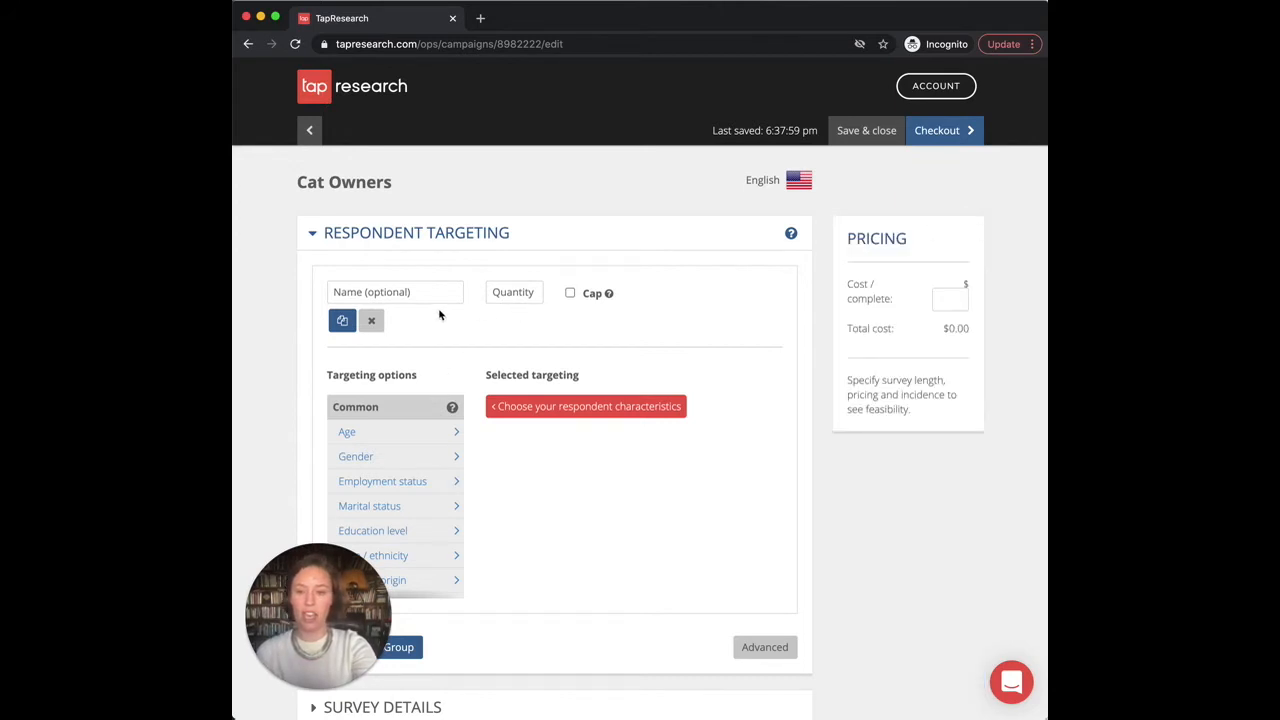
Step: Name the target group 'Female 18-35 Cat' with a quantity of 100
click(374, 300)
text(Female)
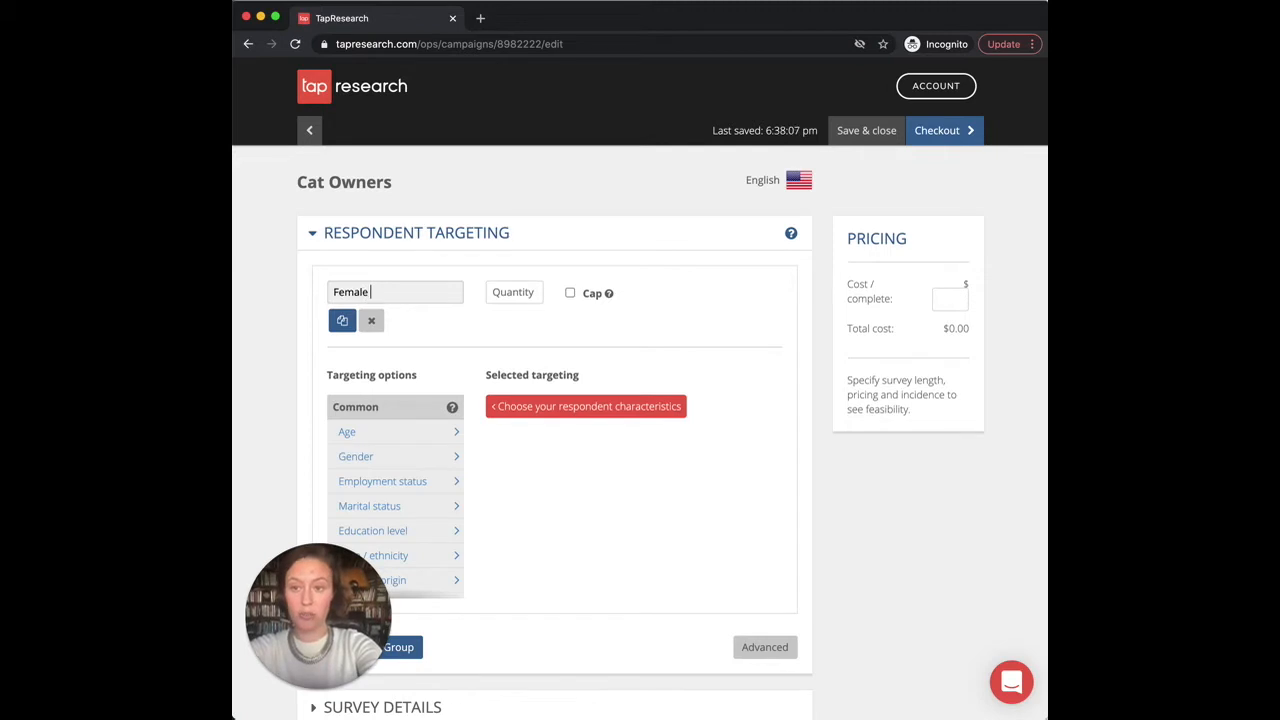
text( 18)
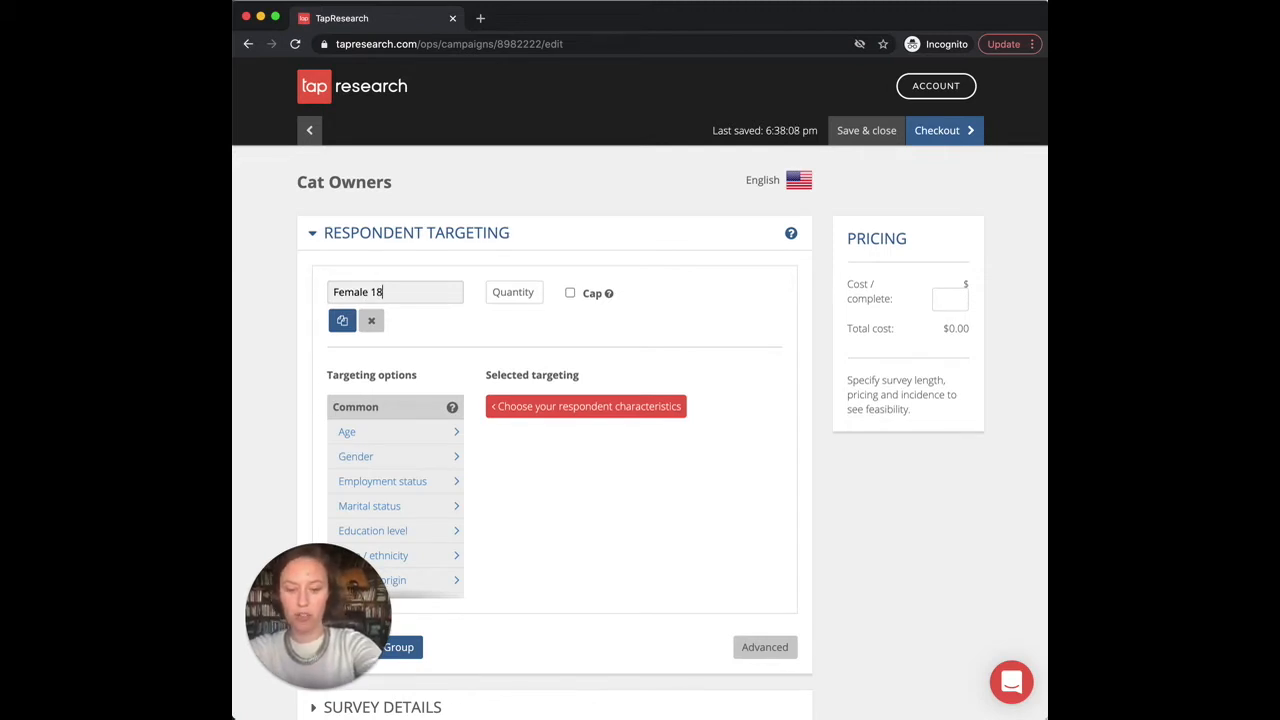
text(-35)
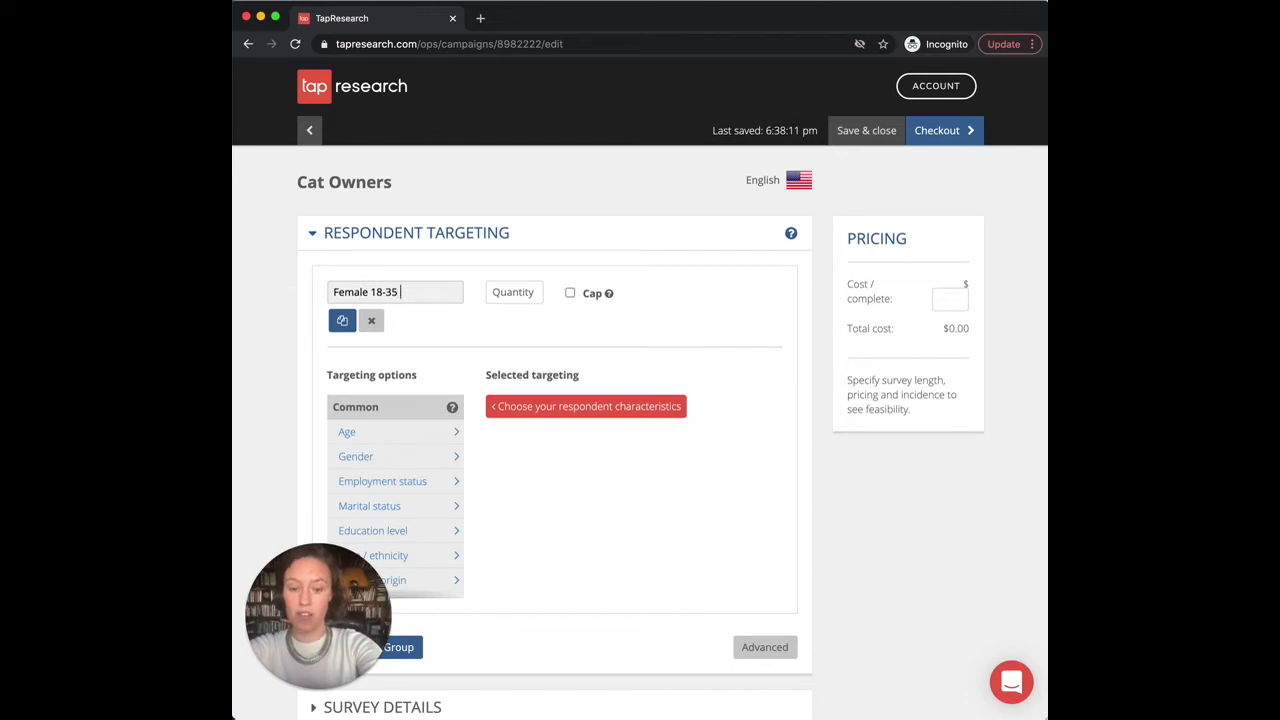
text( coa)
key(BackSpace)
key(BackSpace)
key(BackSpace)
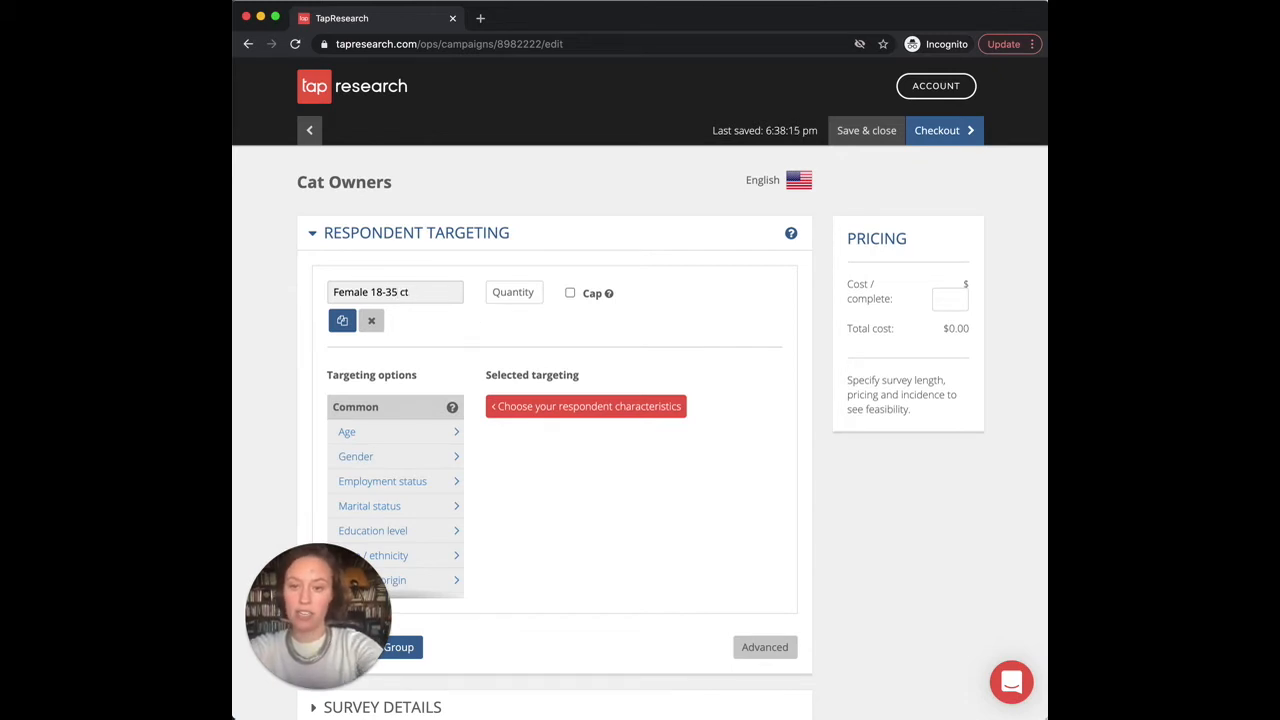
text(Cat)
click(531, 290)
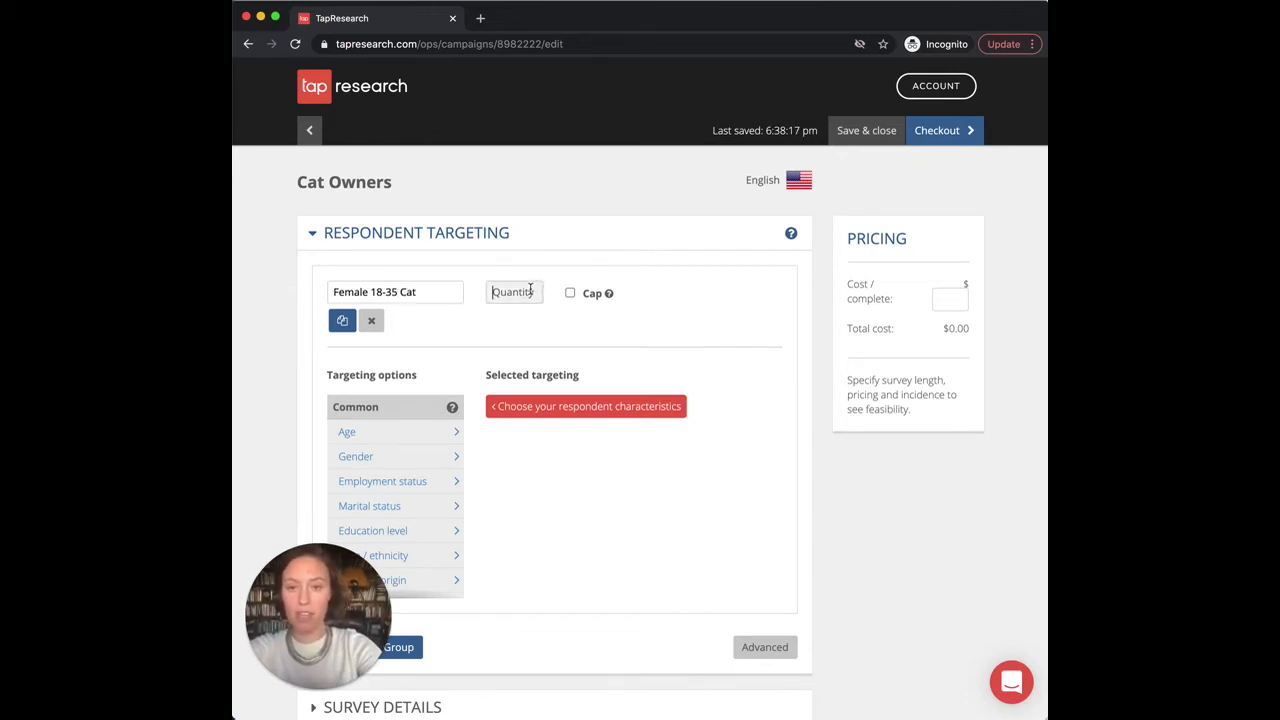
text(100)
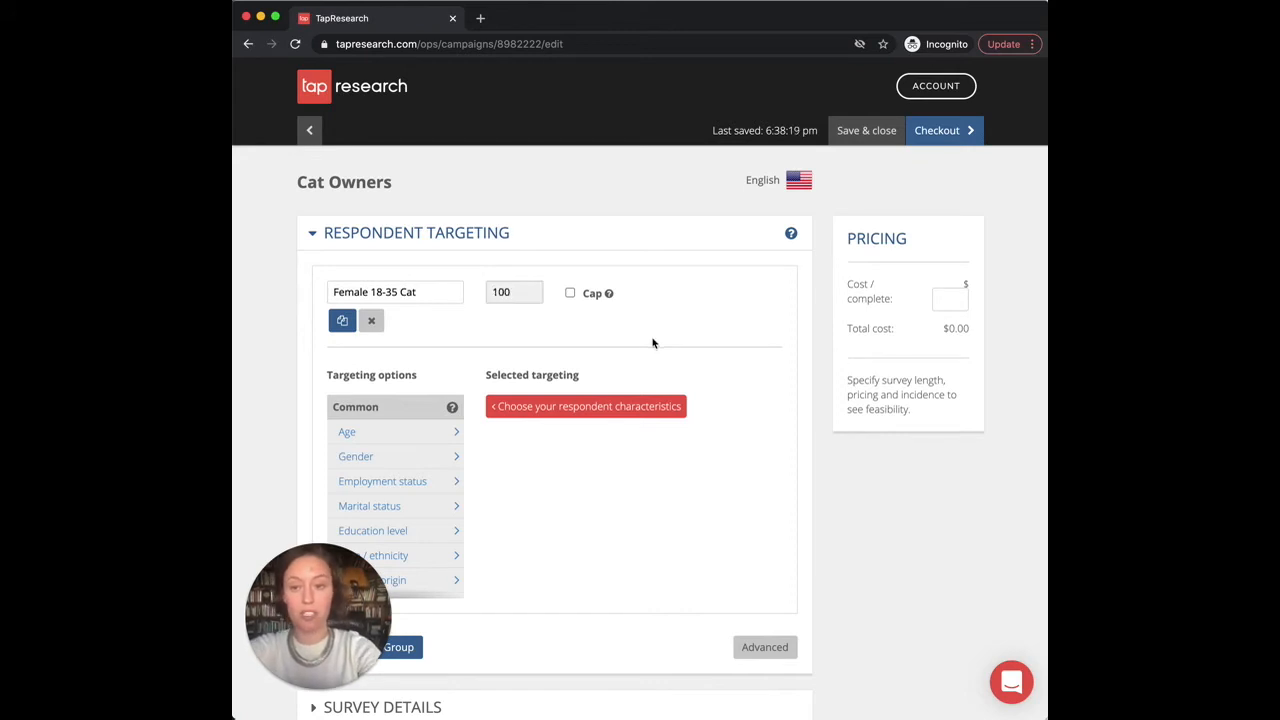
Step: Target the group to Age 18-35 and Gender Female
click(375, 443)
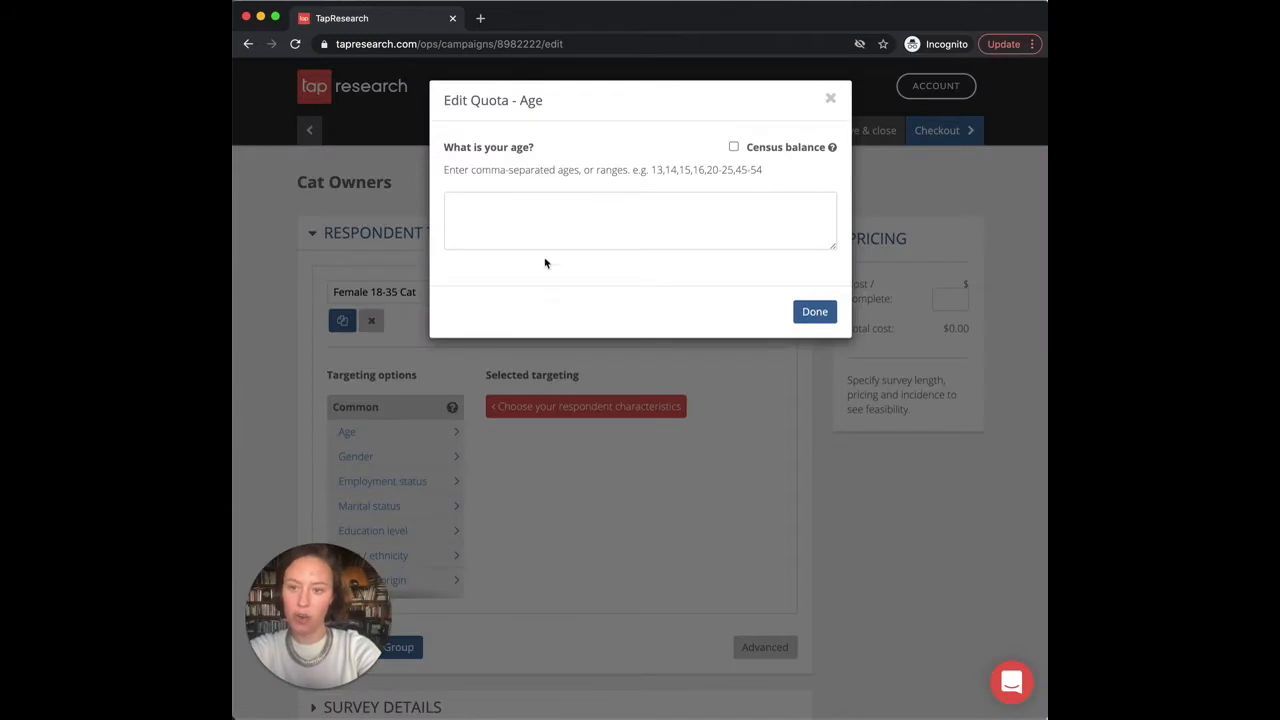
click(523, 220)
text(18-35)
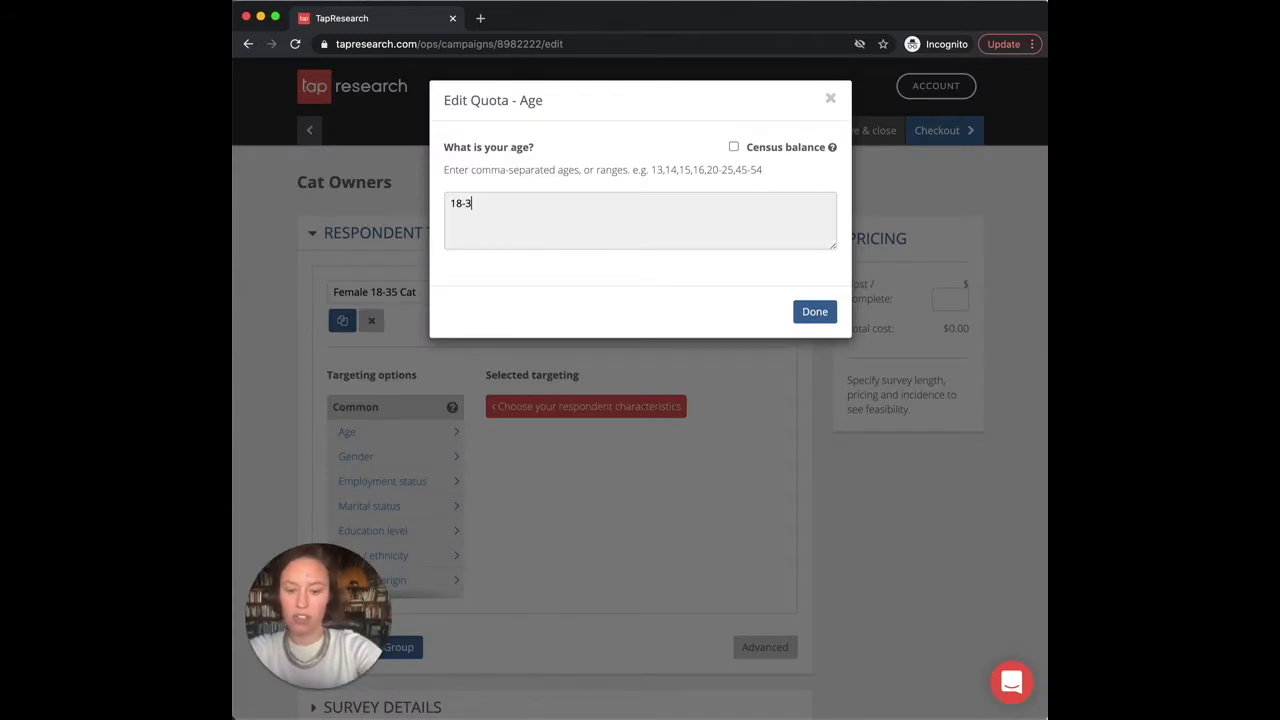
click(814, 314)
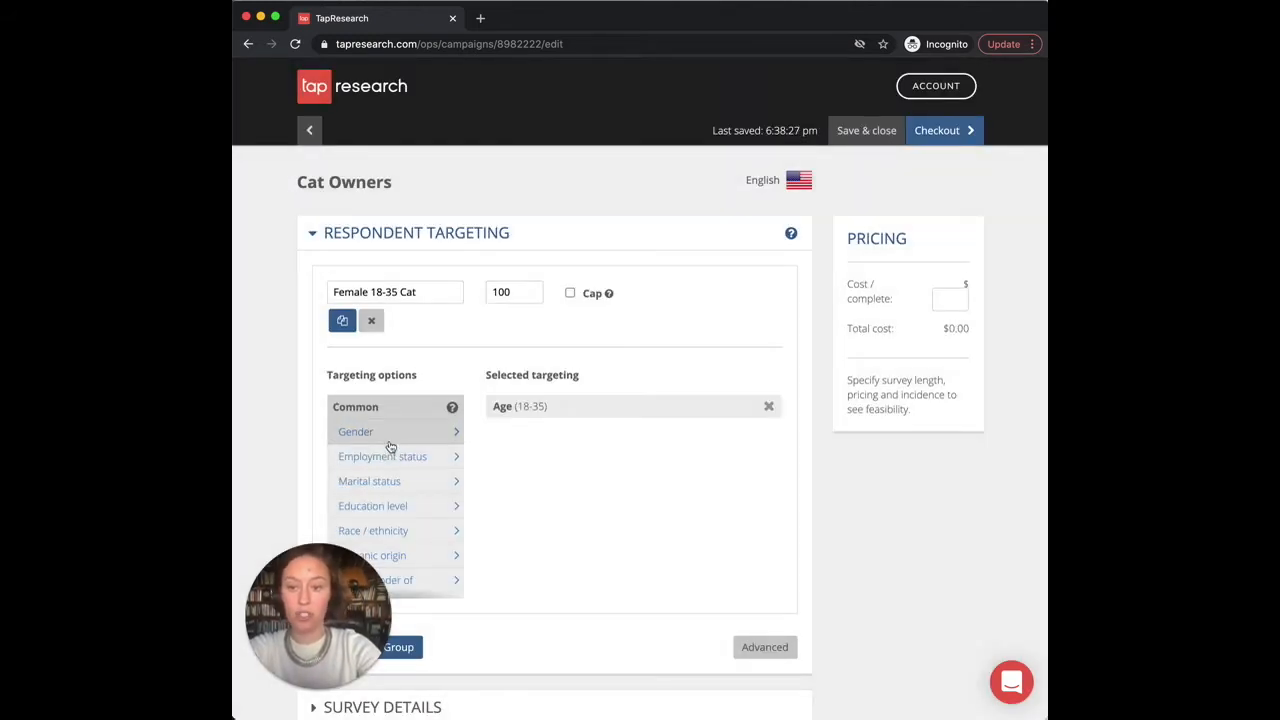
click(365, 432)
click(541, 180)
click(517, 217)
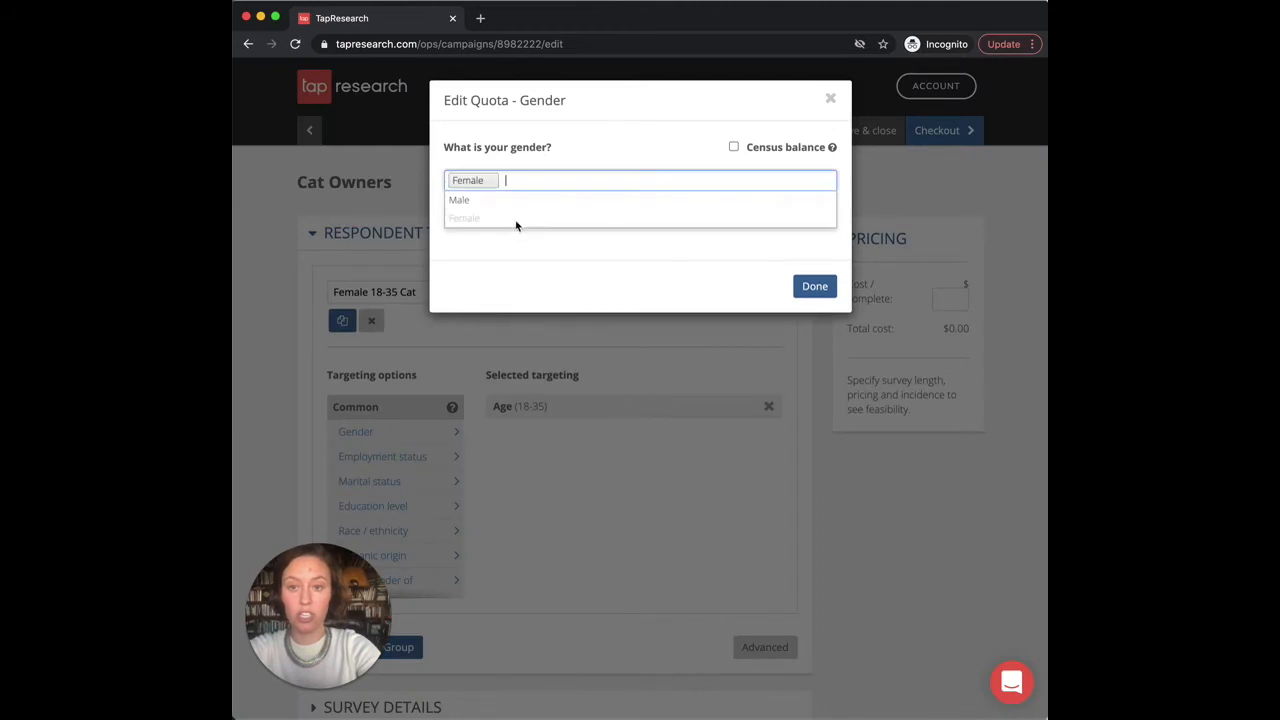
click(814, 285)
scroll(428, 459, down, 10)
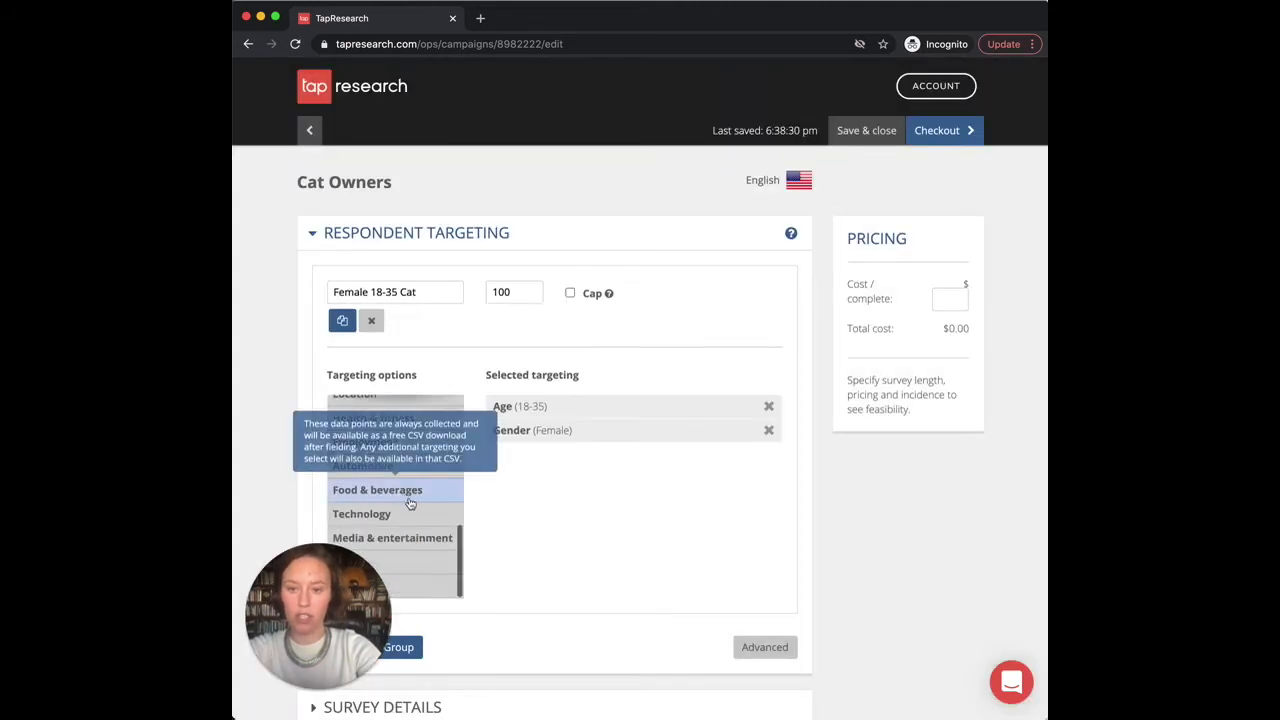
Step: Add Pet ownership targeting set to Cat(s) to the Female 18-35 Cat group
scroll(417, 563, down, 2)
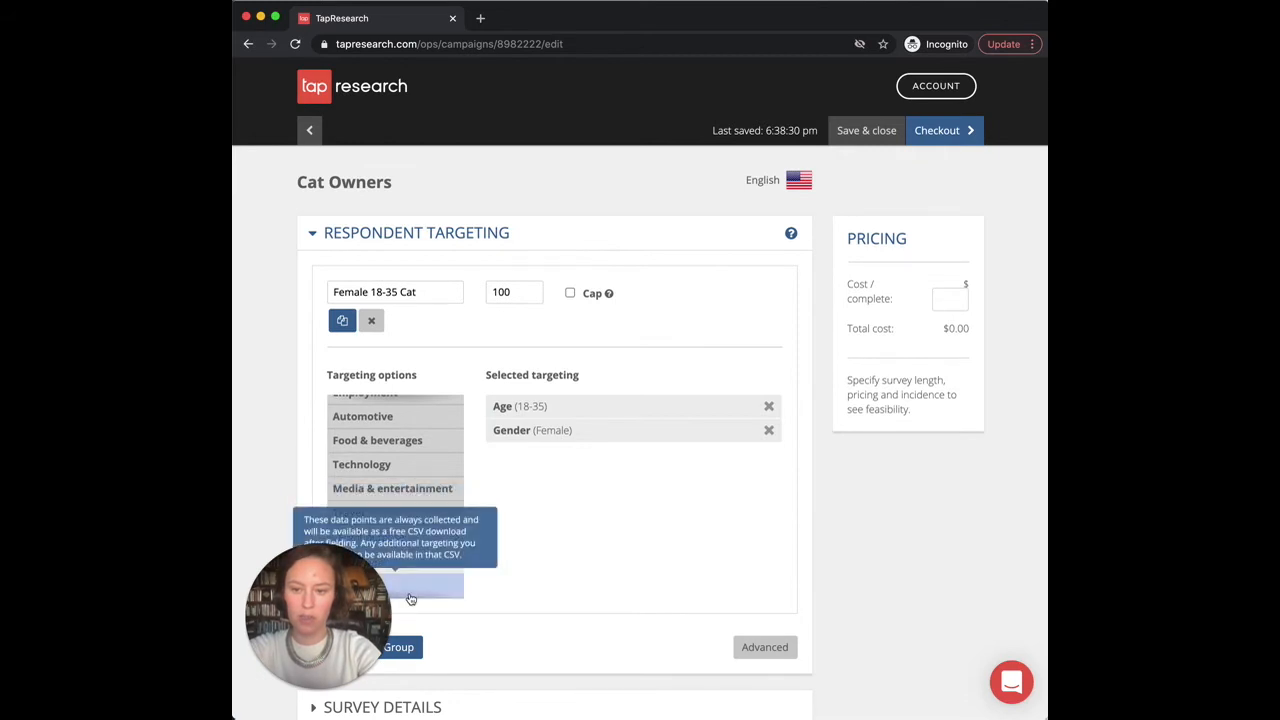
scroll(434, 518, down, 5)
scroll(434, 518, down, 10)
scroll(420, 480, up, 8)
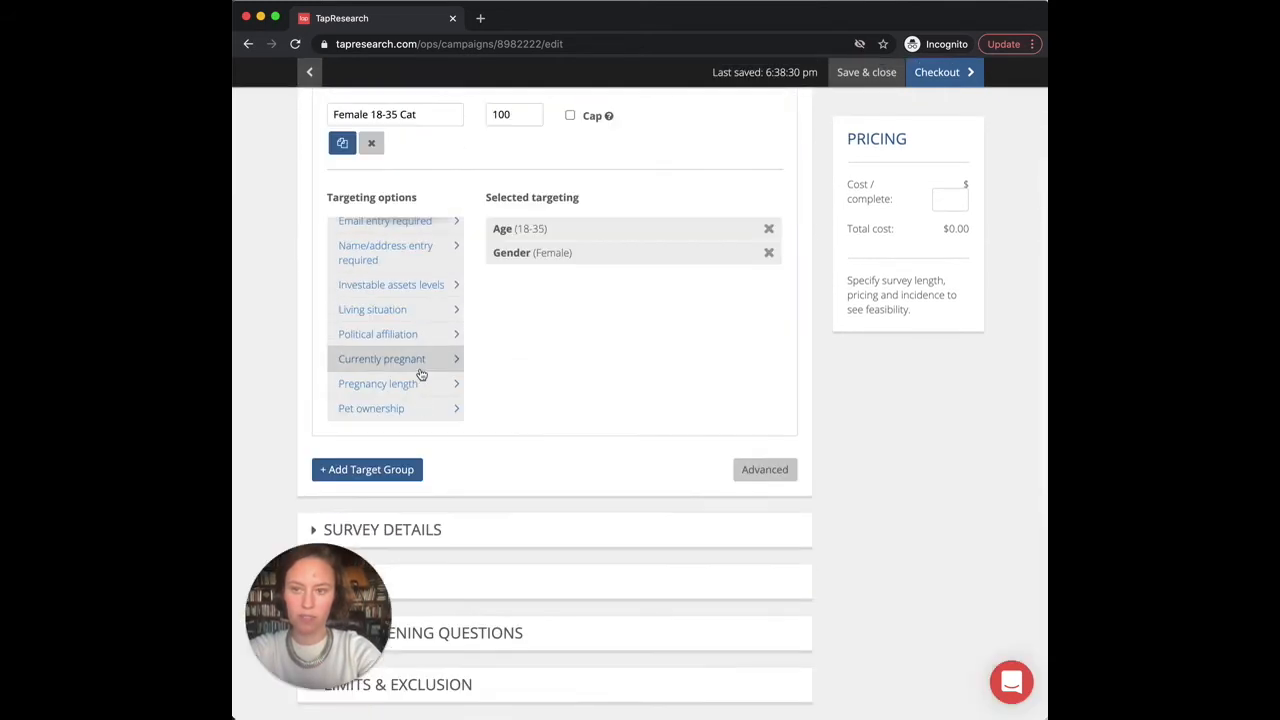
click(413, 407)
click(534, 180)
click(520, 214)
click(614, 143)
click(806, 288)
scroll(643, 354, up, 3)
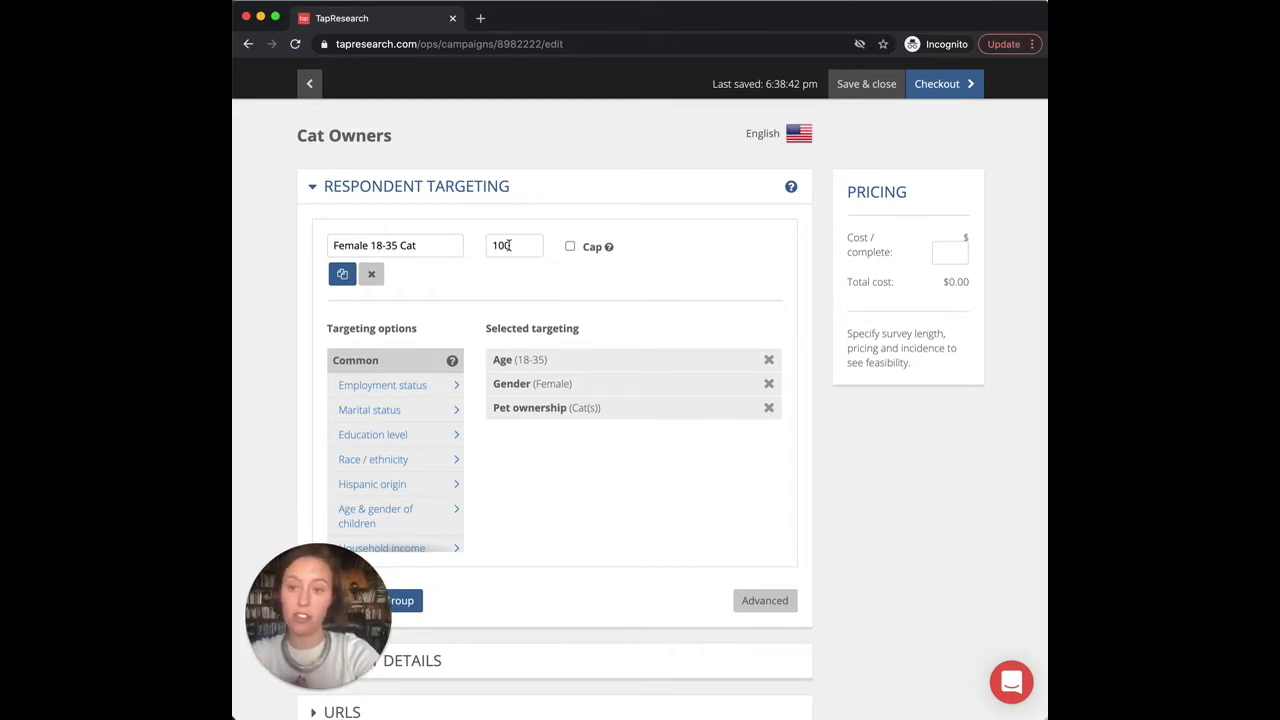
scroll(508, 248, down, 2)
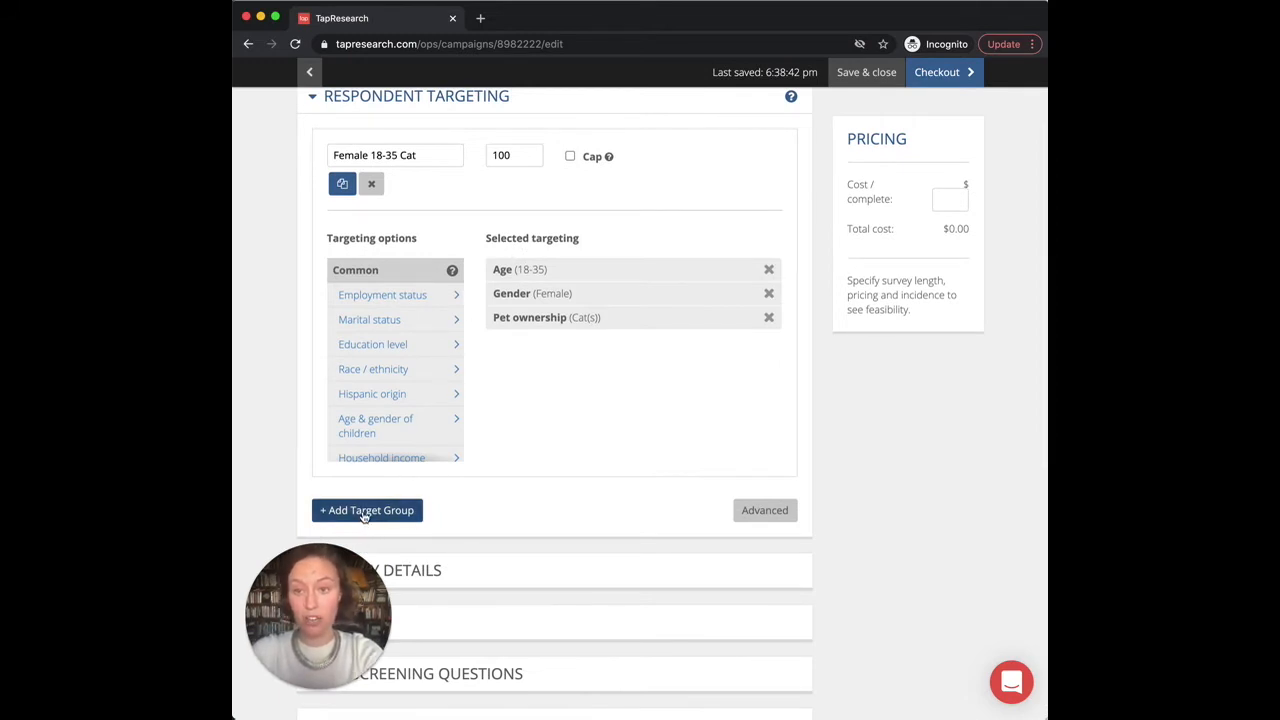
Step: Duplicate the Female 18-35 Cat group and change the copy's gender to Male
click(343, 183)
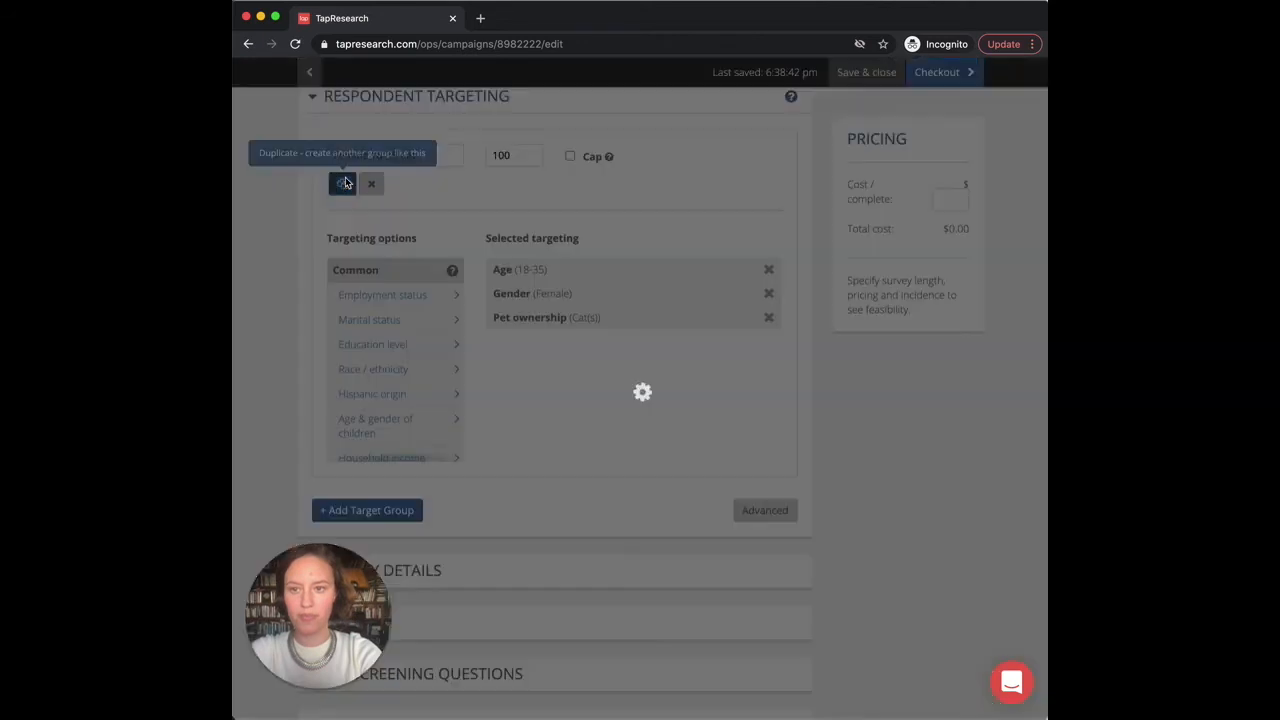
scroll(500, 429, down, 3)
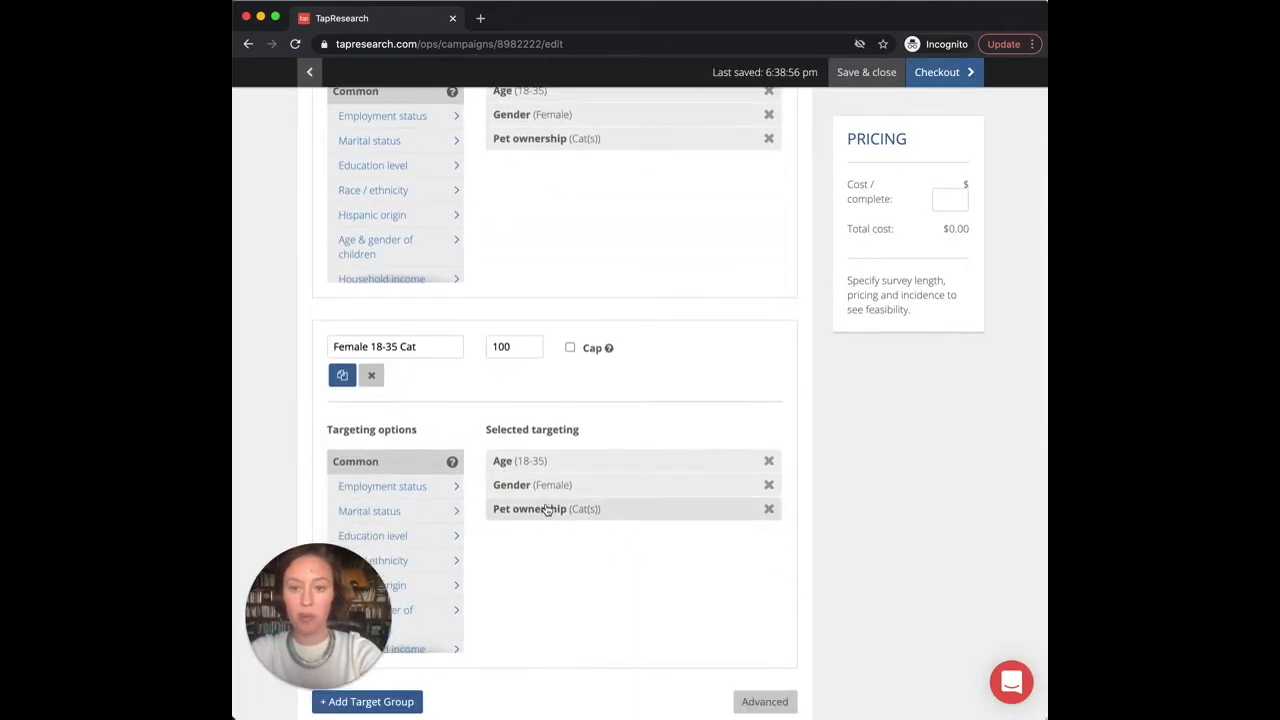
click(536, 484)
click(490, 180)
click(497, 183)
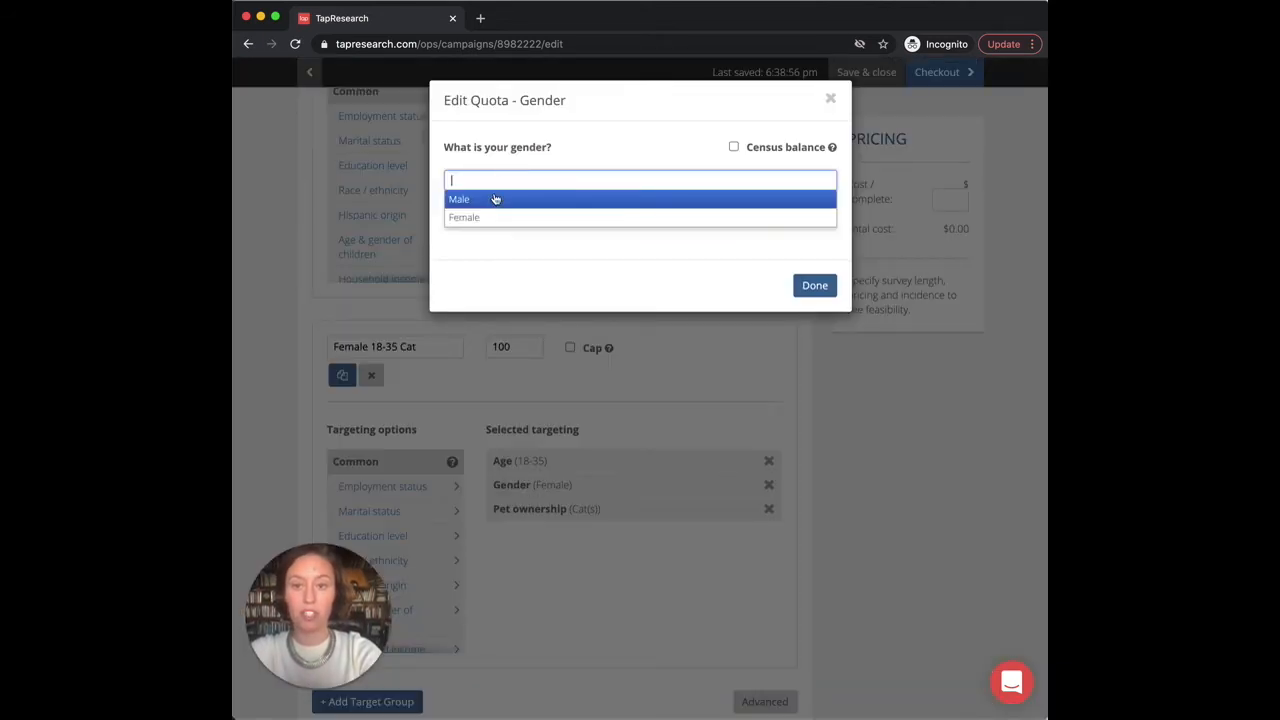
click(483, 203)
click(814, 286)
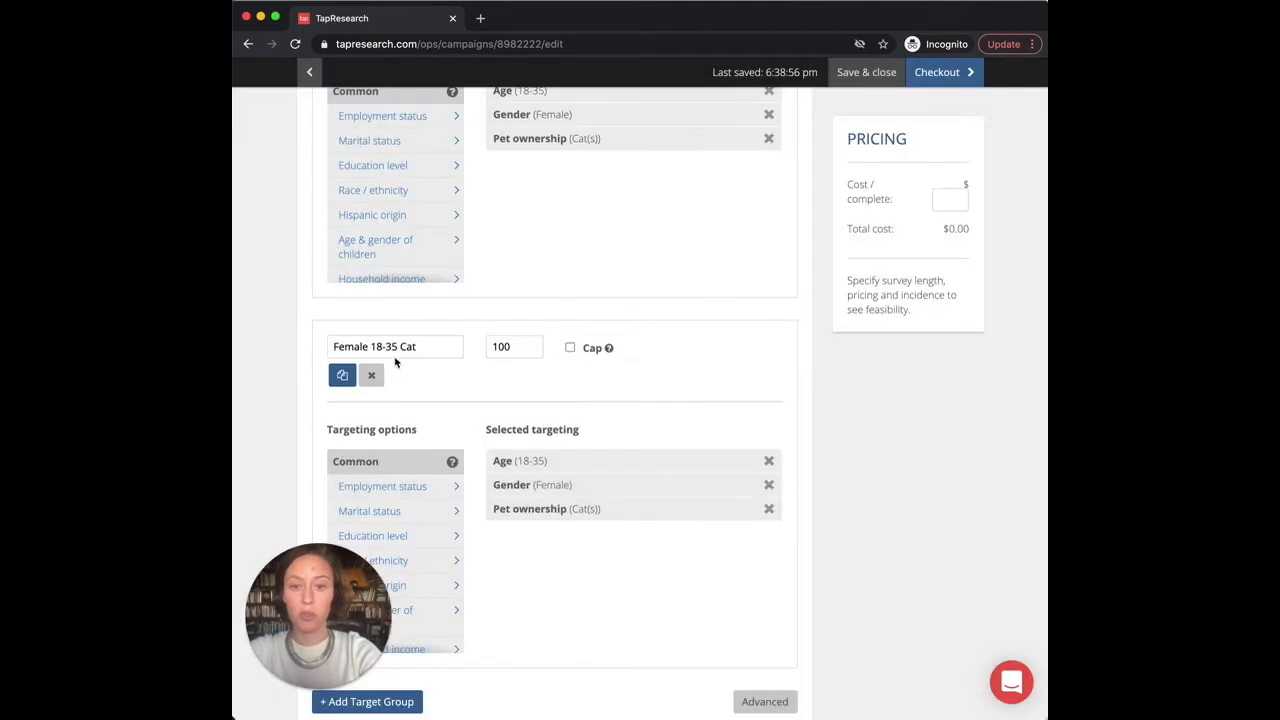
Step: Rename the copied group to 'Male 18-35 Cat'
click(355, 346)
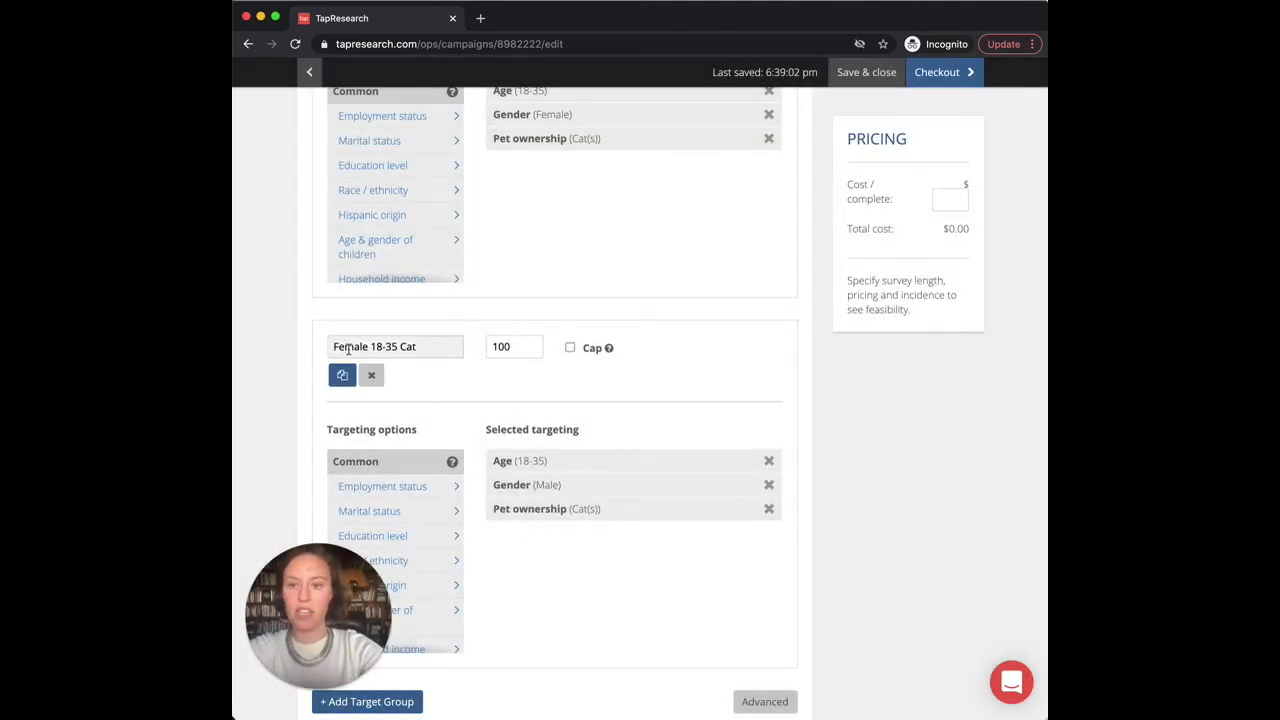
key(BackSpace)
key(BackSpace)
key(BackSpace)
text(M)
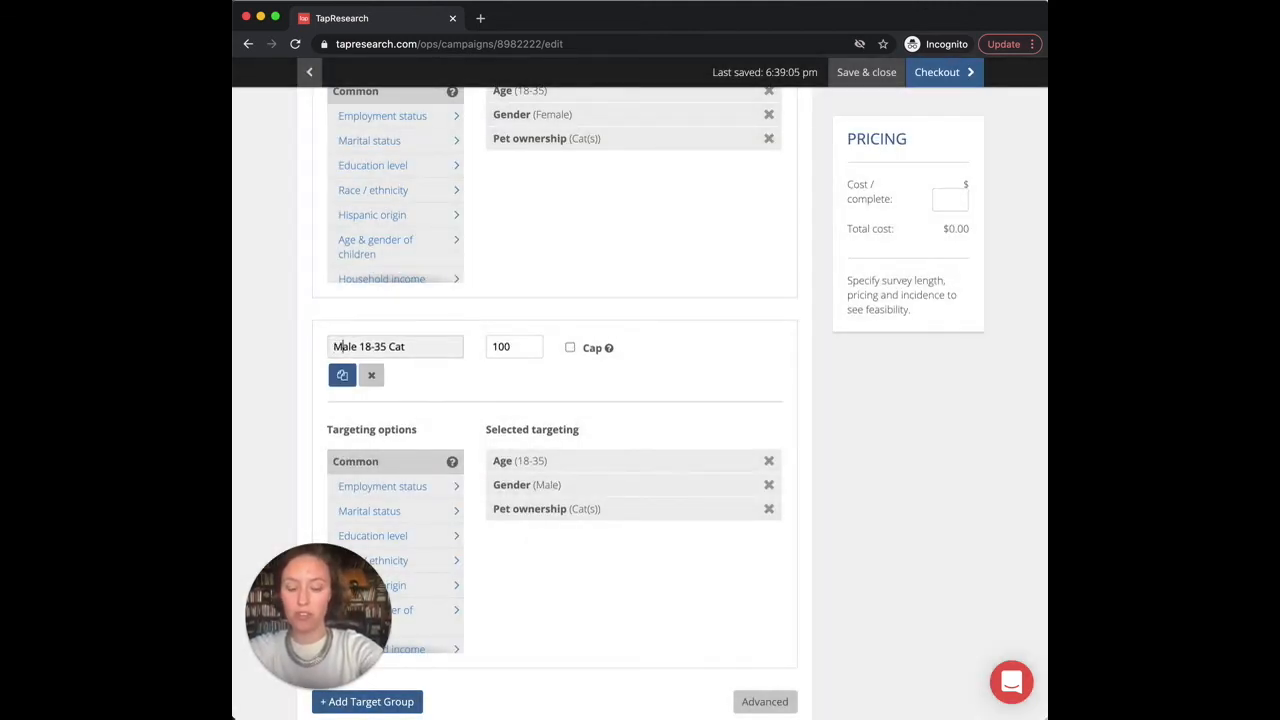
scroll(548, 294, up, 1)
scroll(548, 294, up, 4)
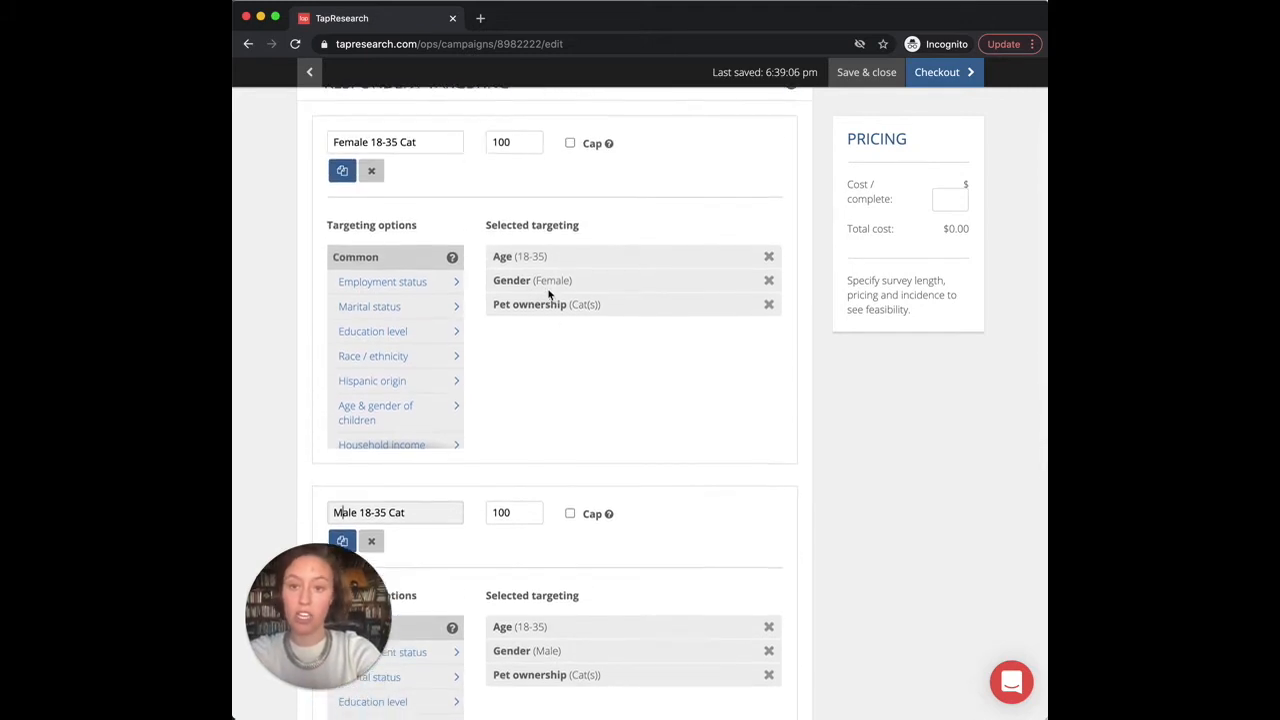
scroll(548, 294, down, 1)
scroll(548, 294, down, 5)
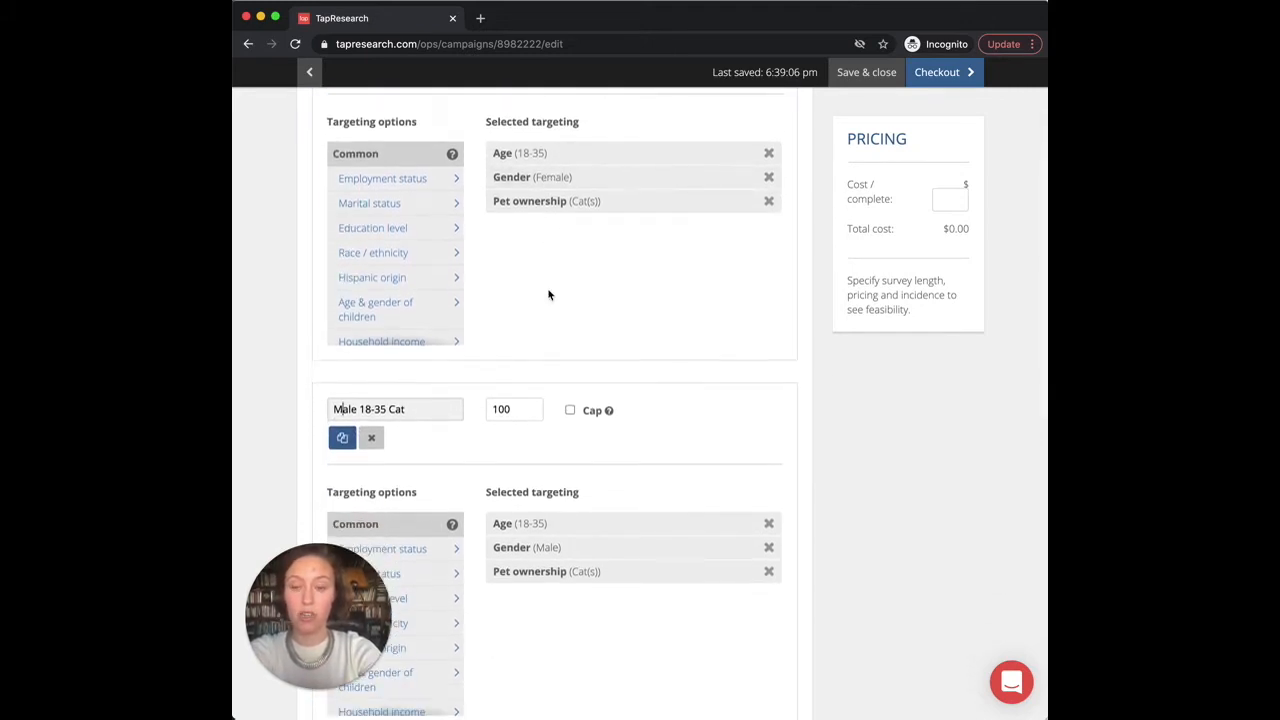
scroll(548, 294, down, 7)
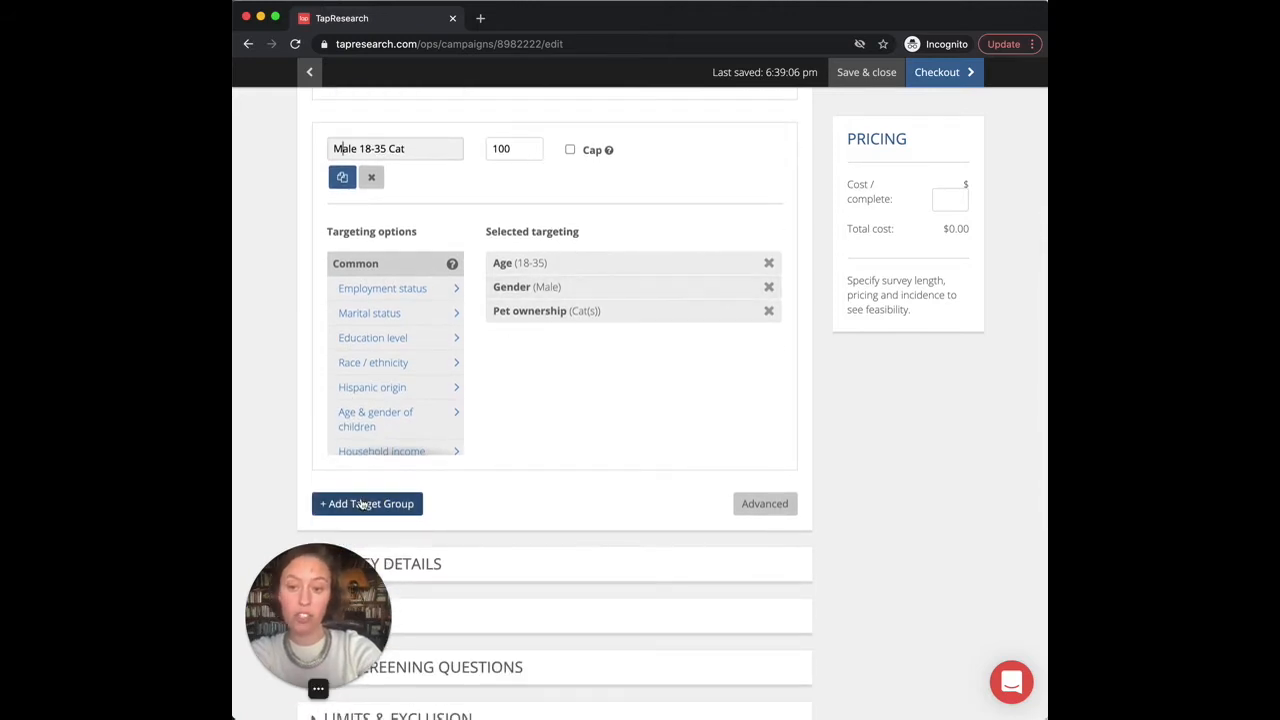
Step: Add a new target group targeting Race / ethnicity: White
click(362, 504)
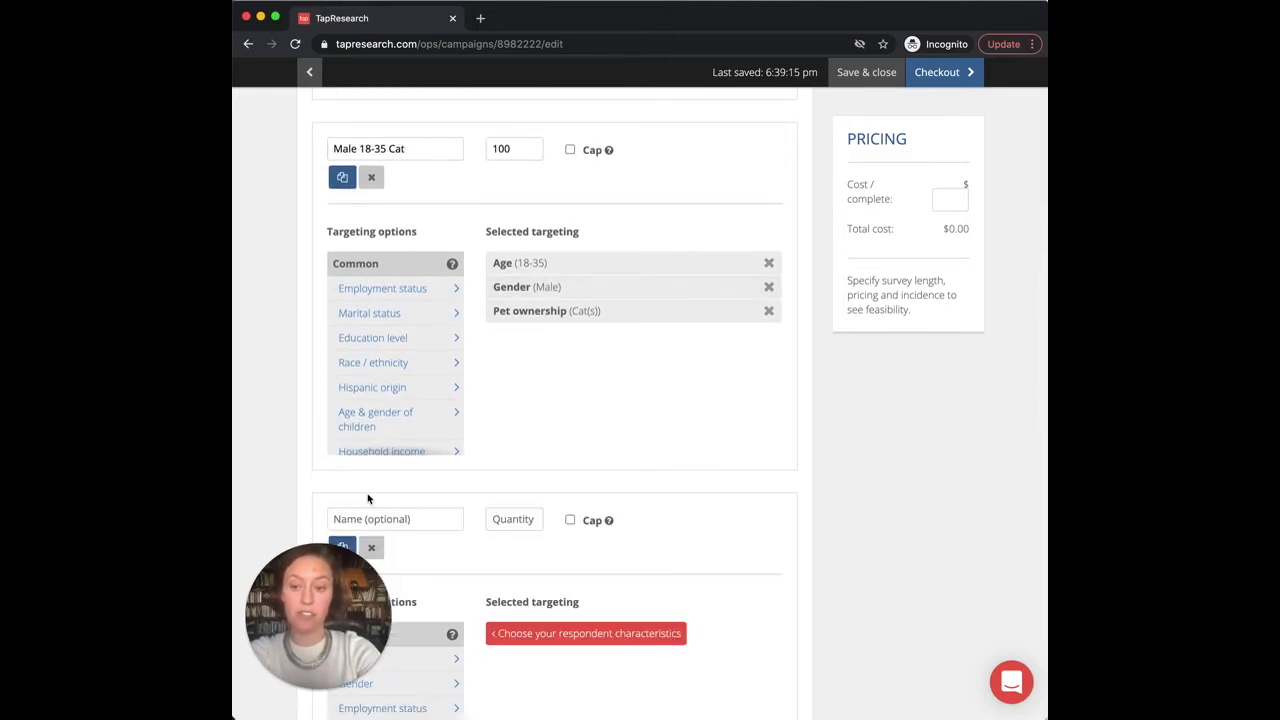
scroll(400, 440, down, 3)
scroll(635, 475, down, 4)
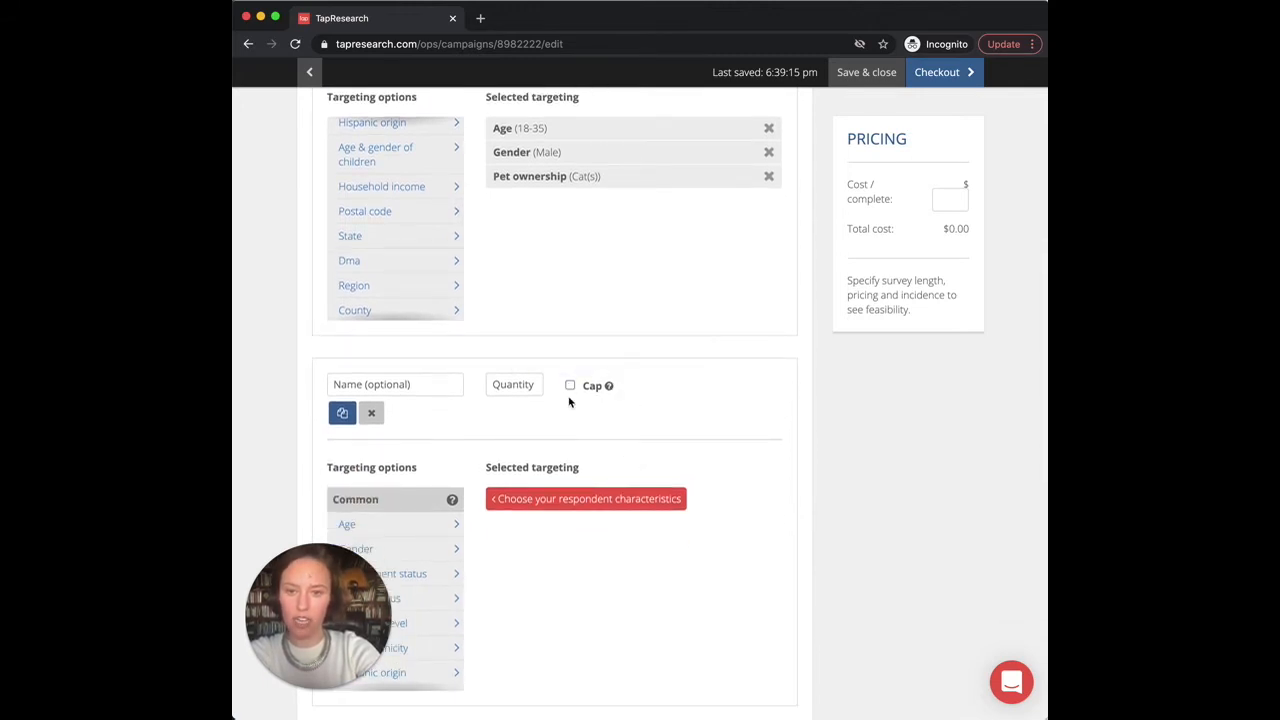
scroll(569, 401, down, 1)
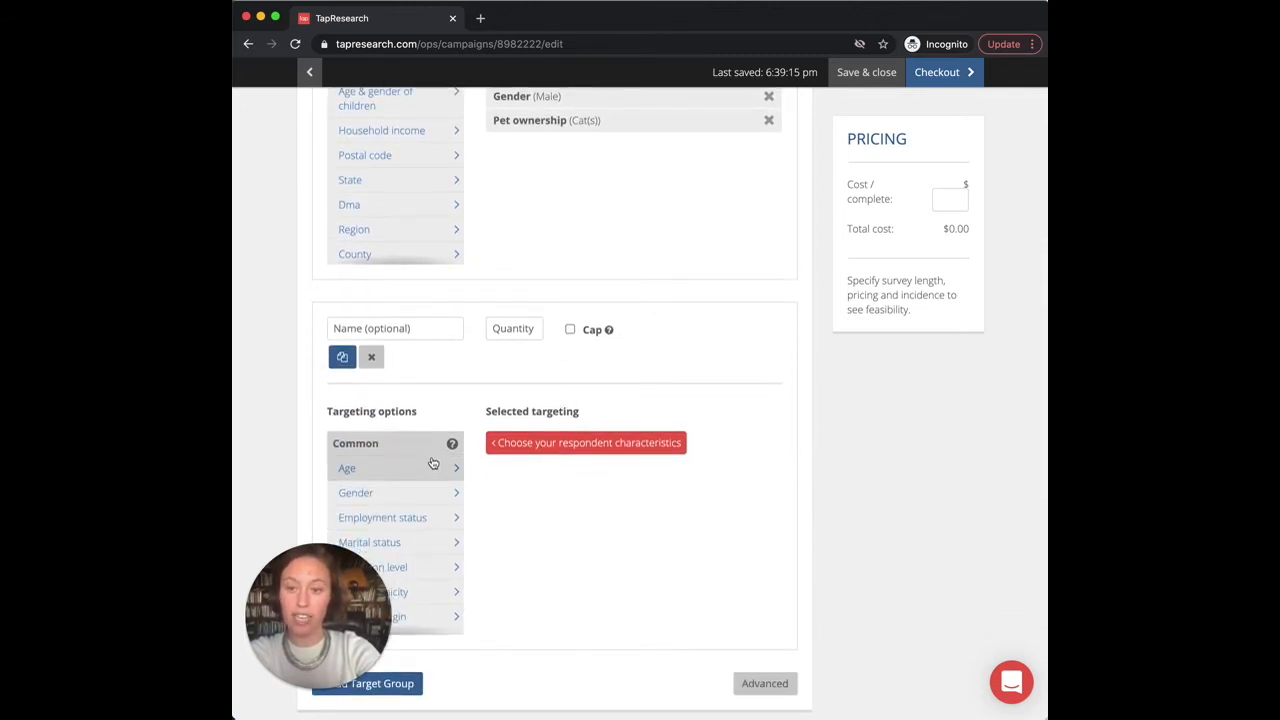
scroll(432, 463, down, 1)
scroll(477, 391, down, 1)
click(405, 512)
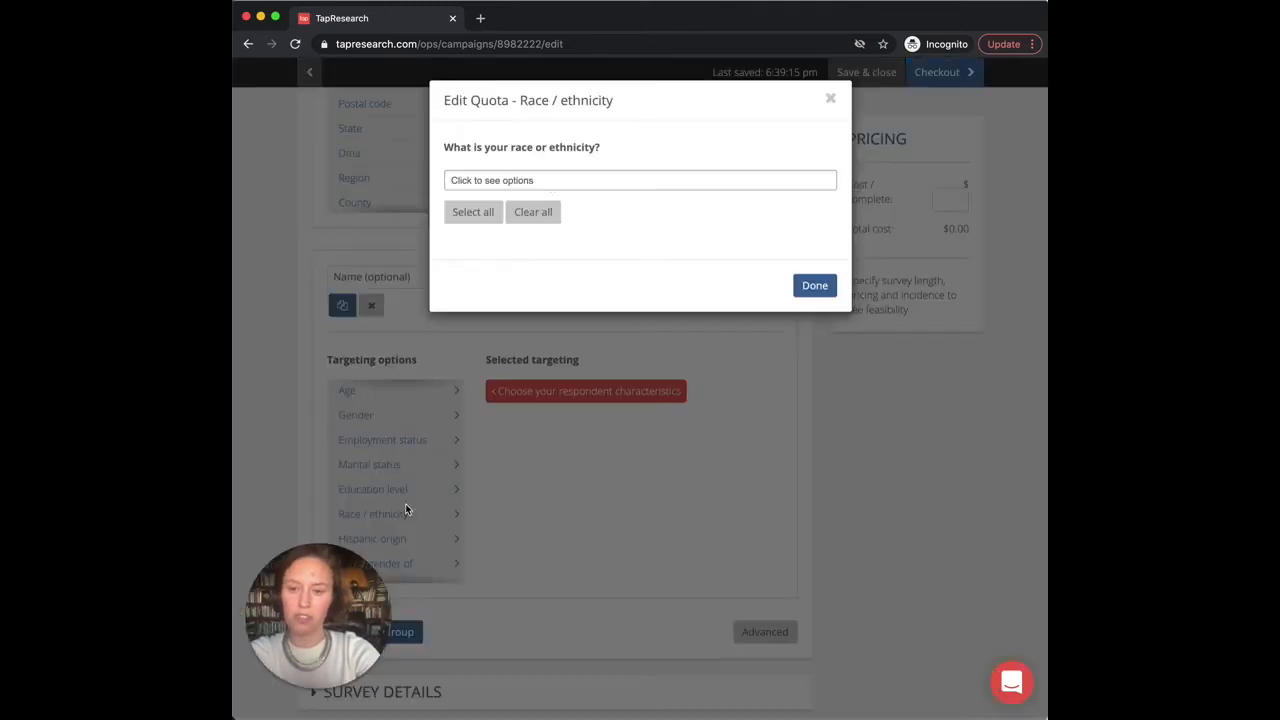
click(552, 182)
click(530, 200)
click(626, 157)
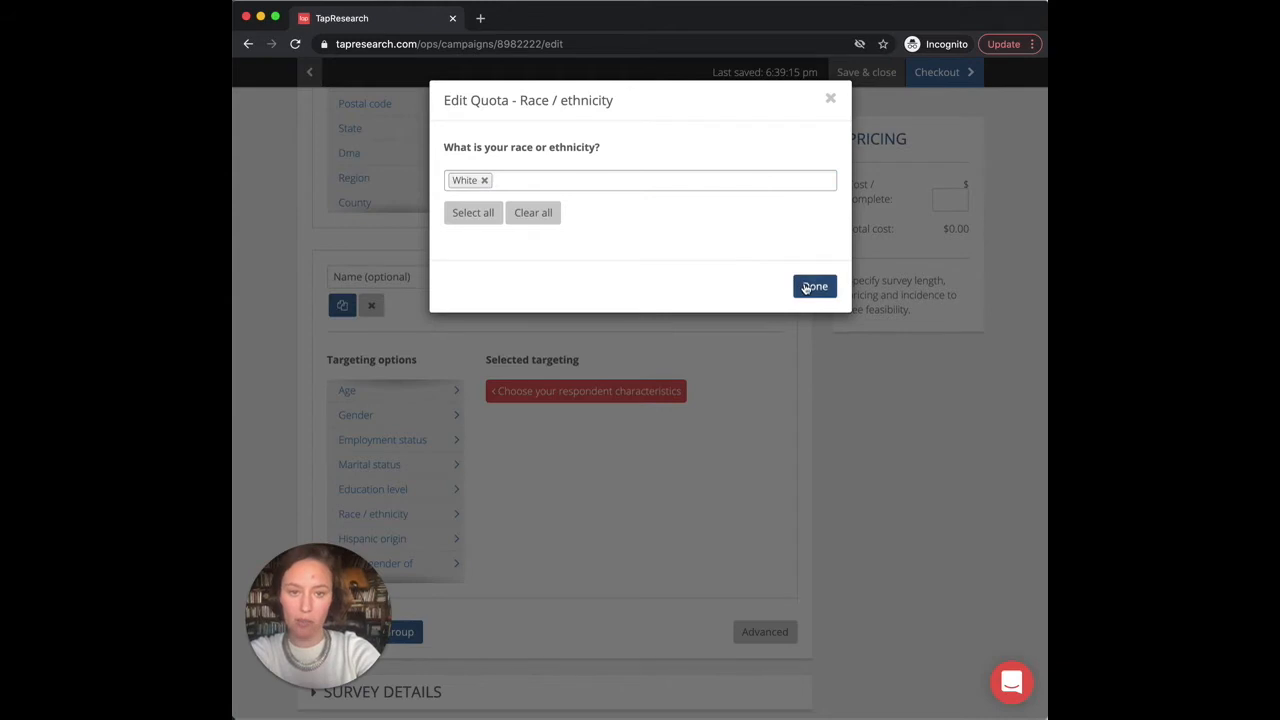
click(812, 285)
Step: Set the new group's quantity to 100 and turn on its cap
click(509, 278)
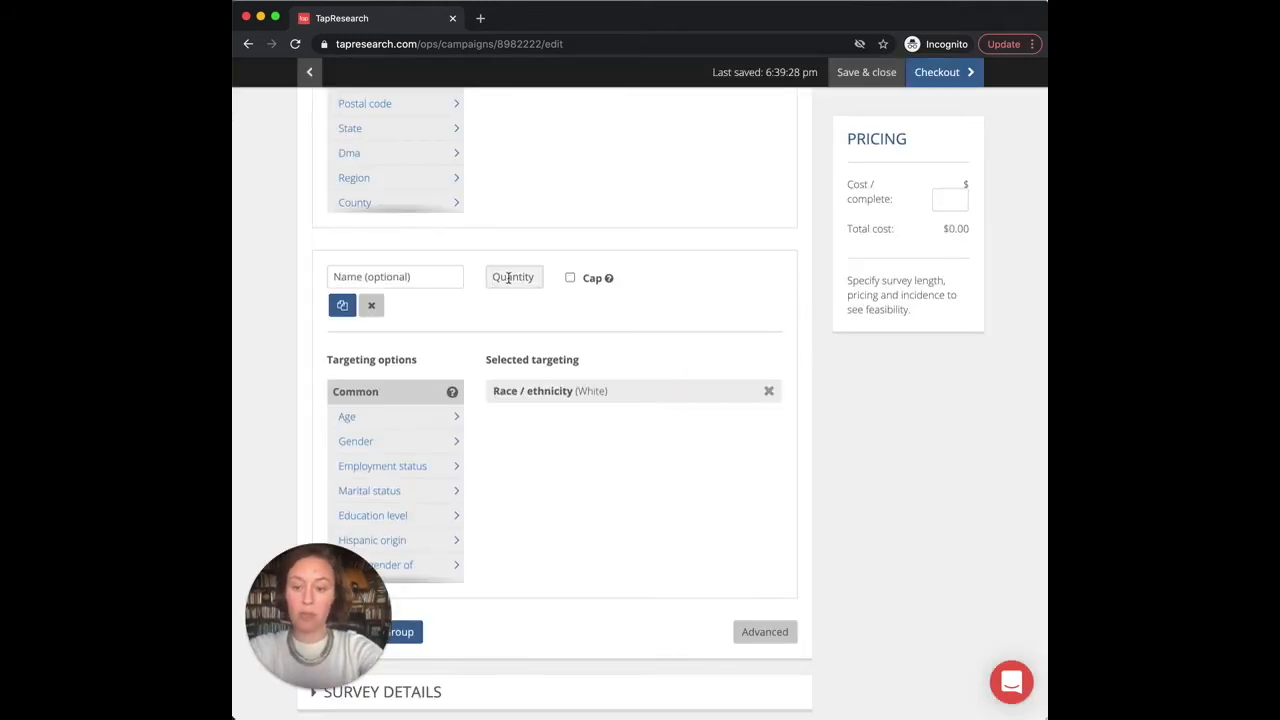
text(1000)
key(BackSpace)
click(570, 278)
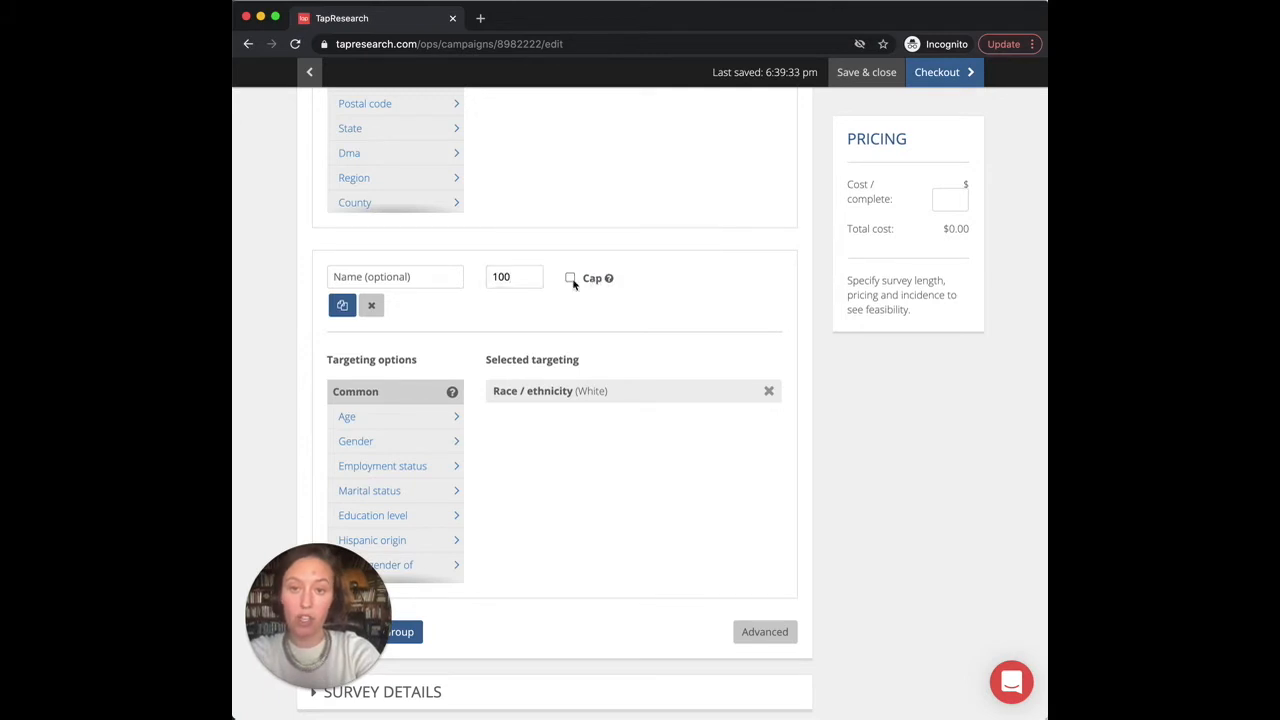
scroll(721, 307, up, 6)
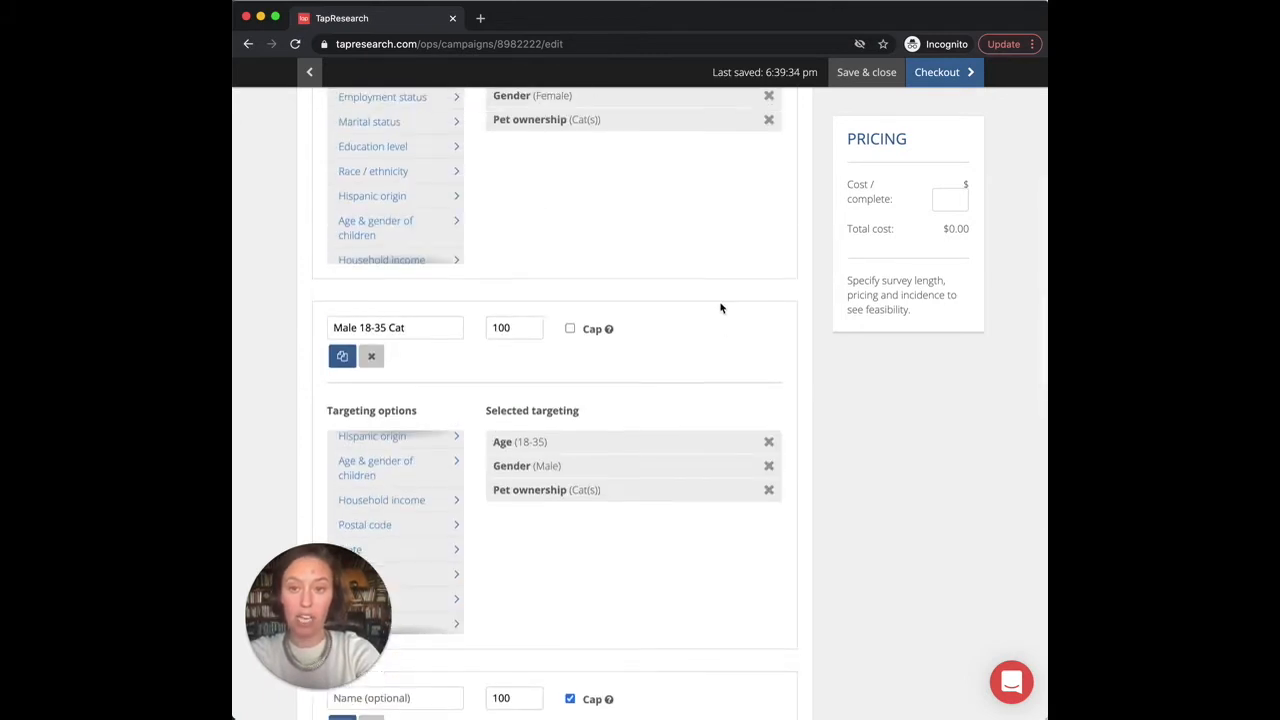
scroll(721, 307, down, 6)
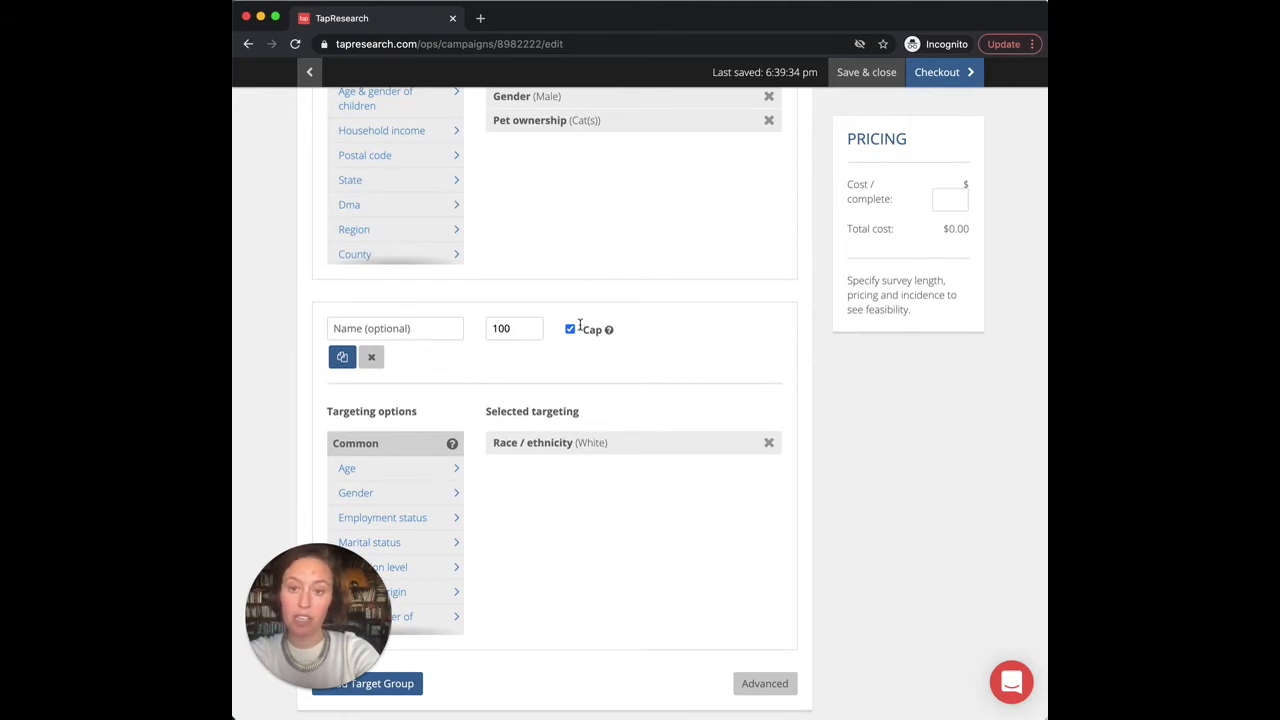
scroll(579, 324, up, 2)
scroll(579, 324, up, 5)
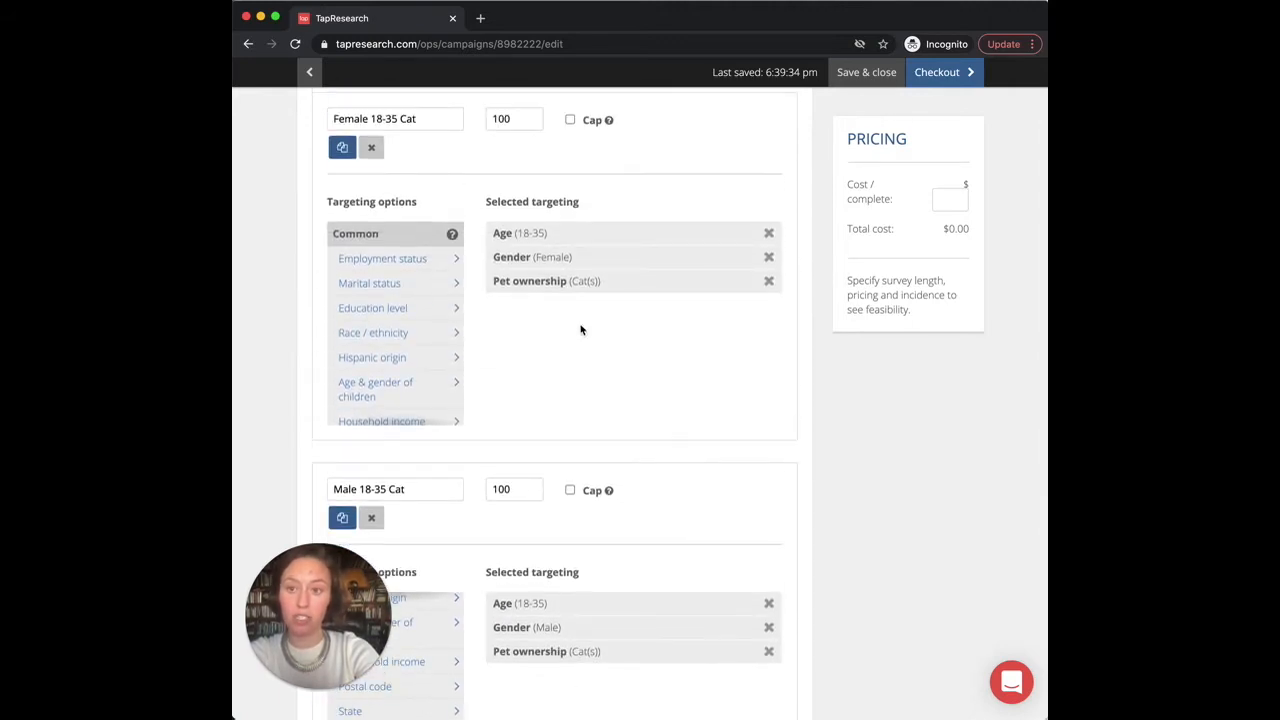
scroll(580, 329, down, 5)
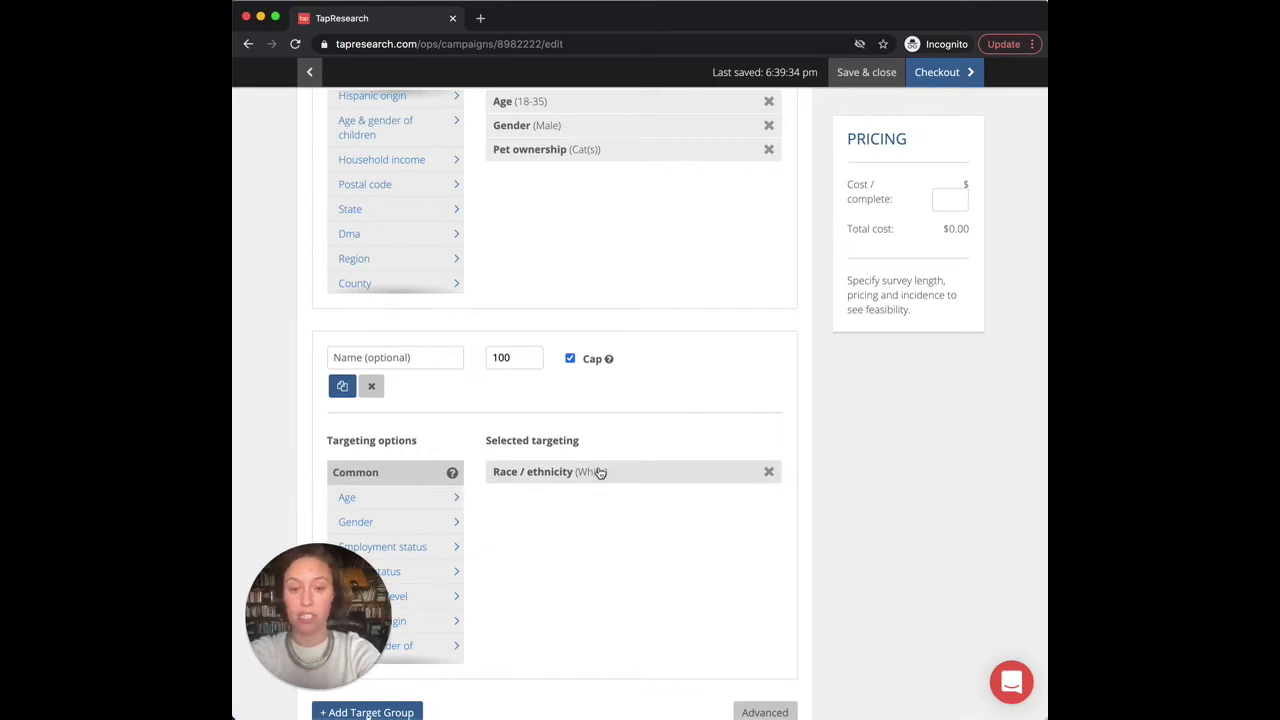
scroll(600, 471, down, 1)
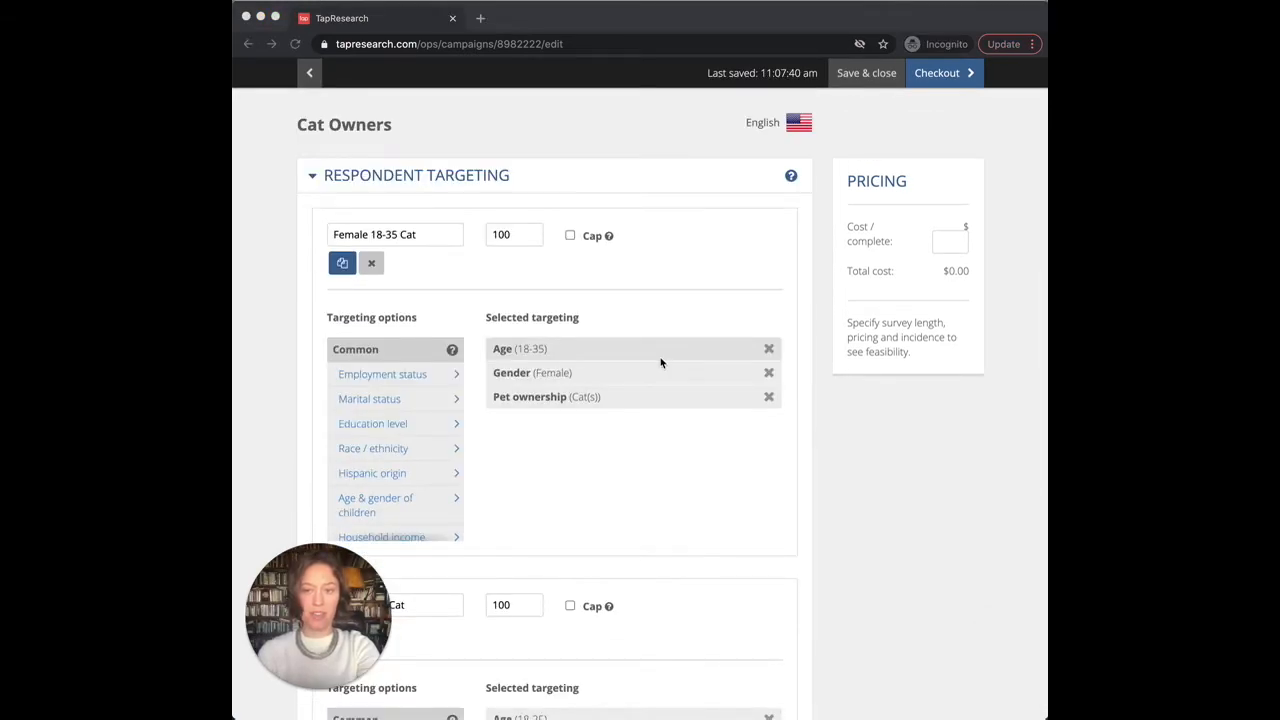
Step: Show the Advanced Device targeting, MAID and Recontact options and scroll through the campaign
scroll(660, 363, down, 10)
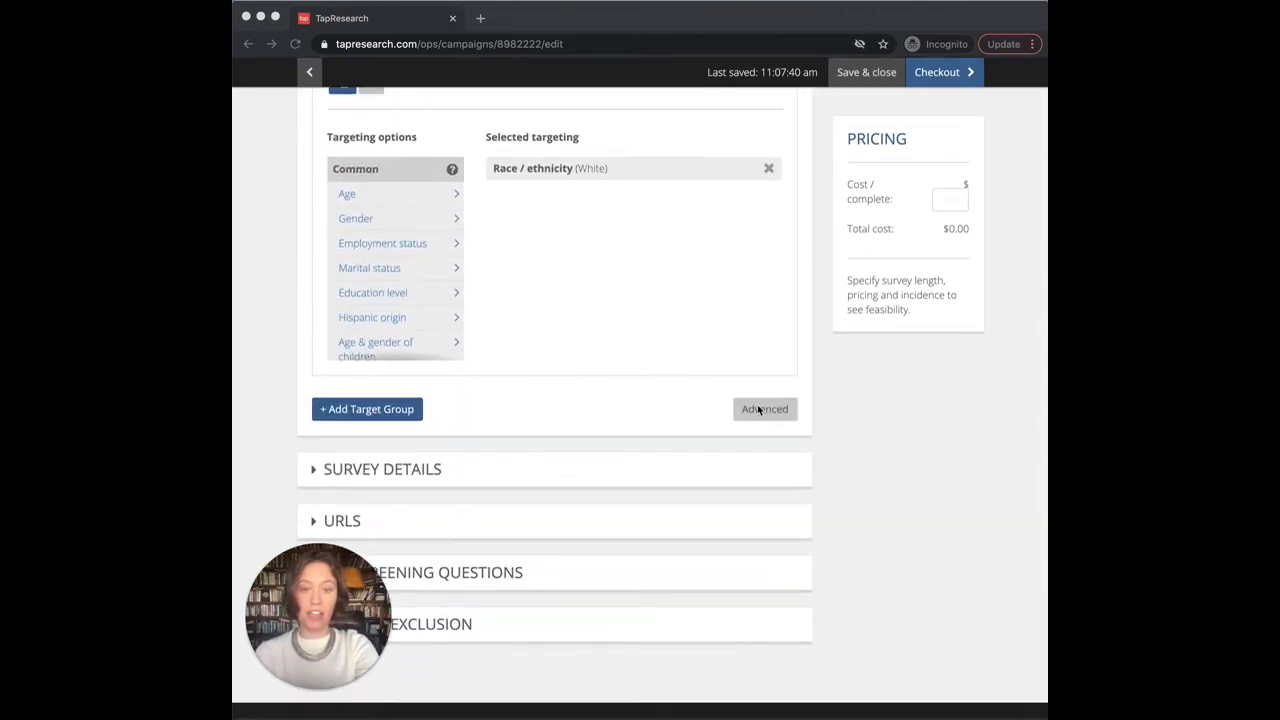
click(757, 410)
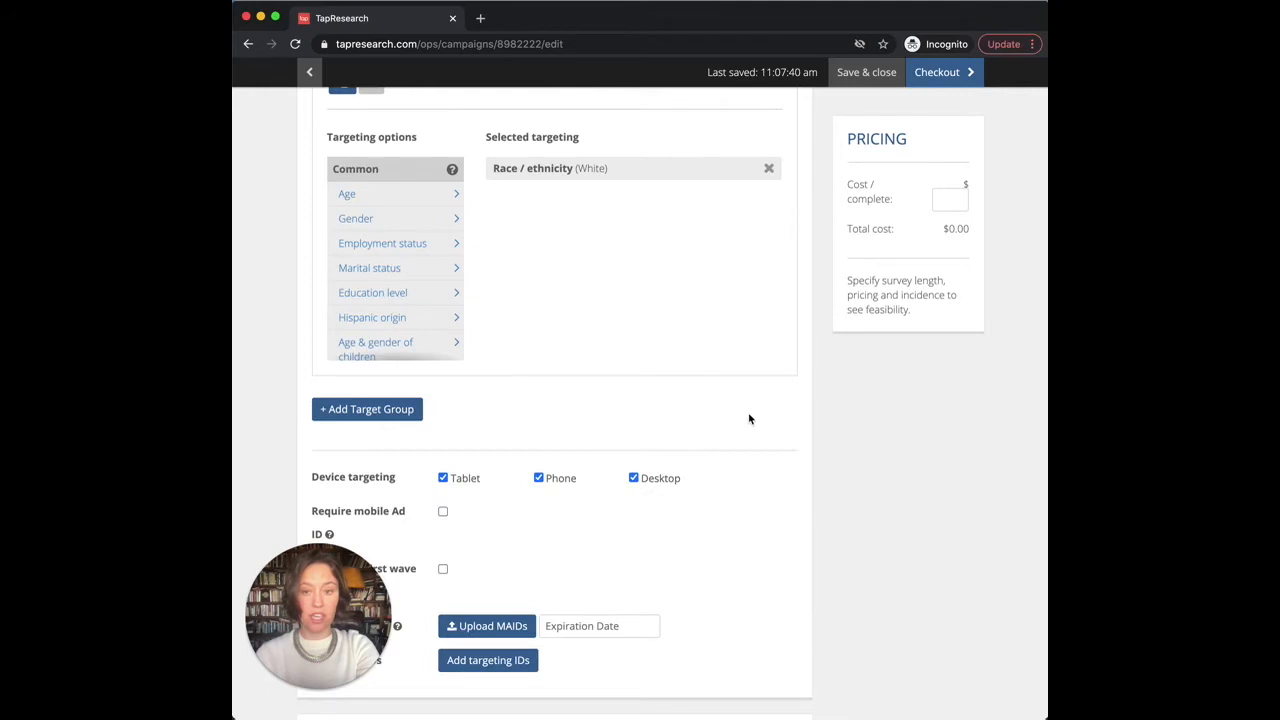
scroll(748, 412, down, 2)
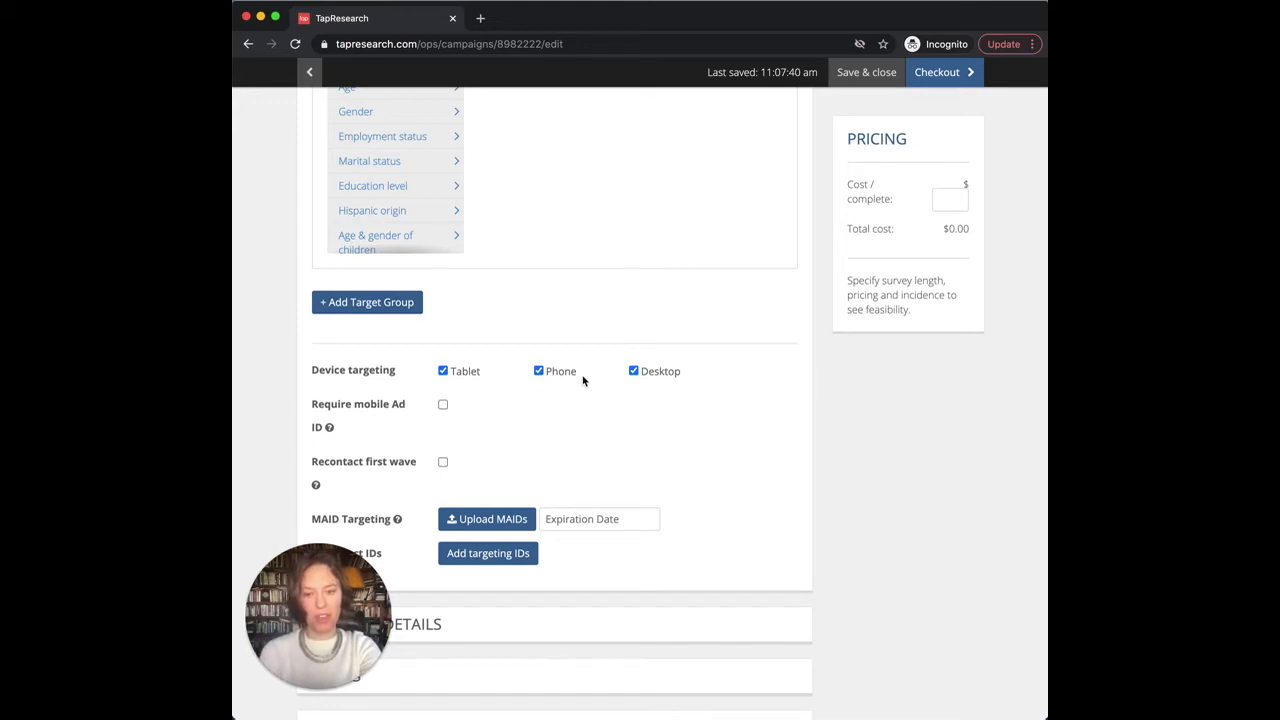
scroll(583, 380, down, 2)
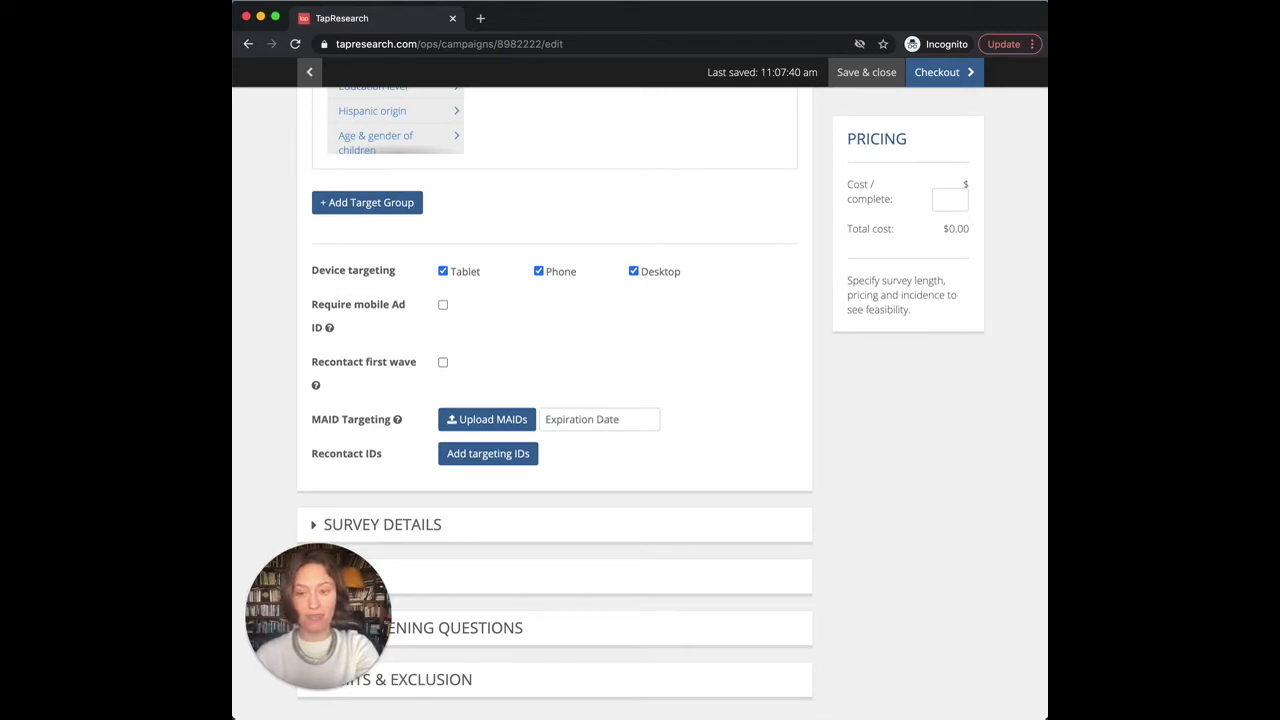
scroll(320, 345, down, 1)
scroll(340, 350, up, 4)
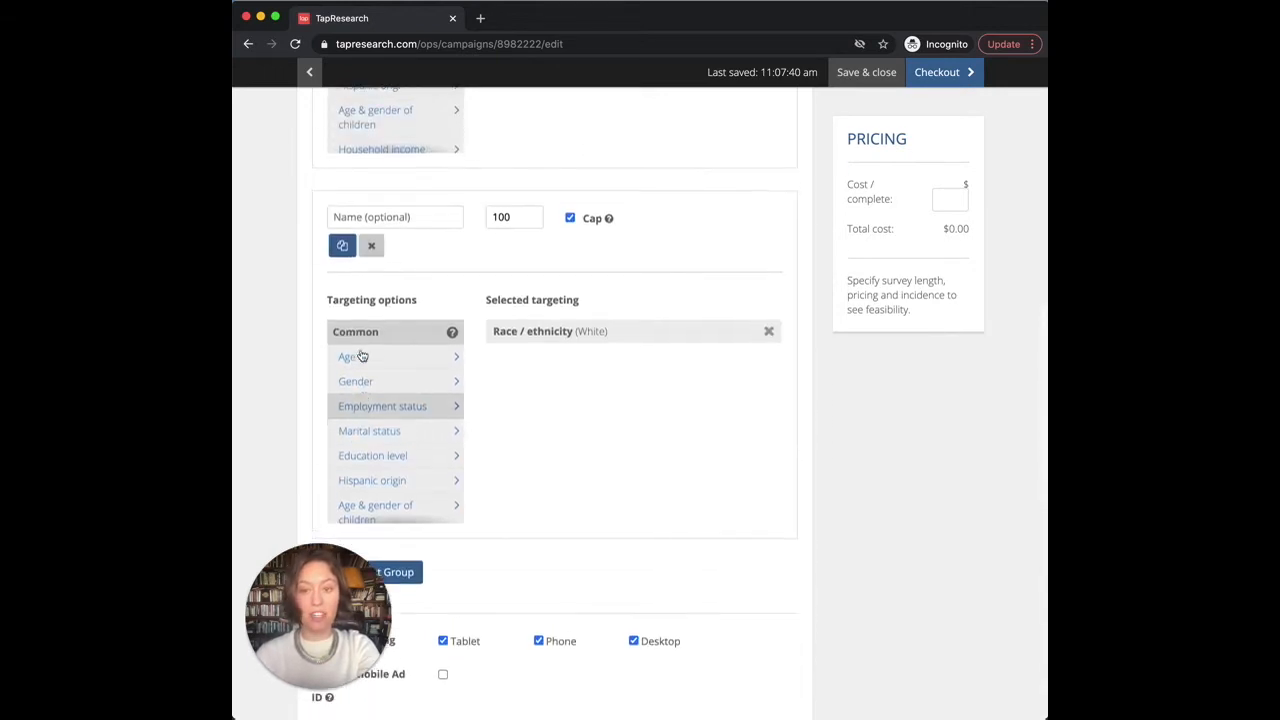
scroll(362, 356, down, 7)
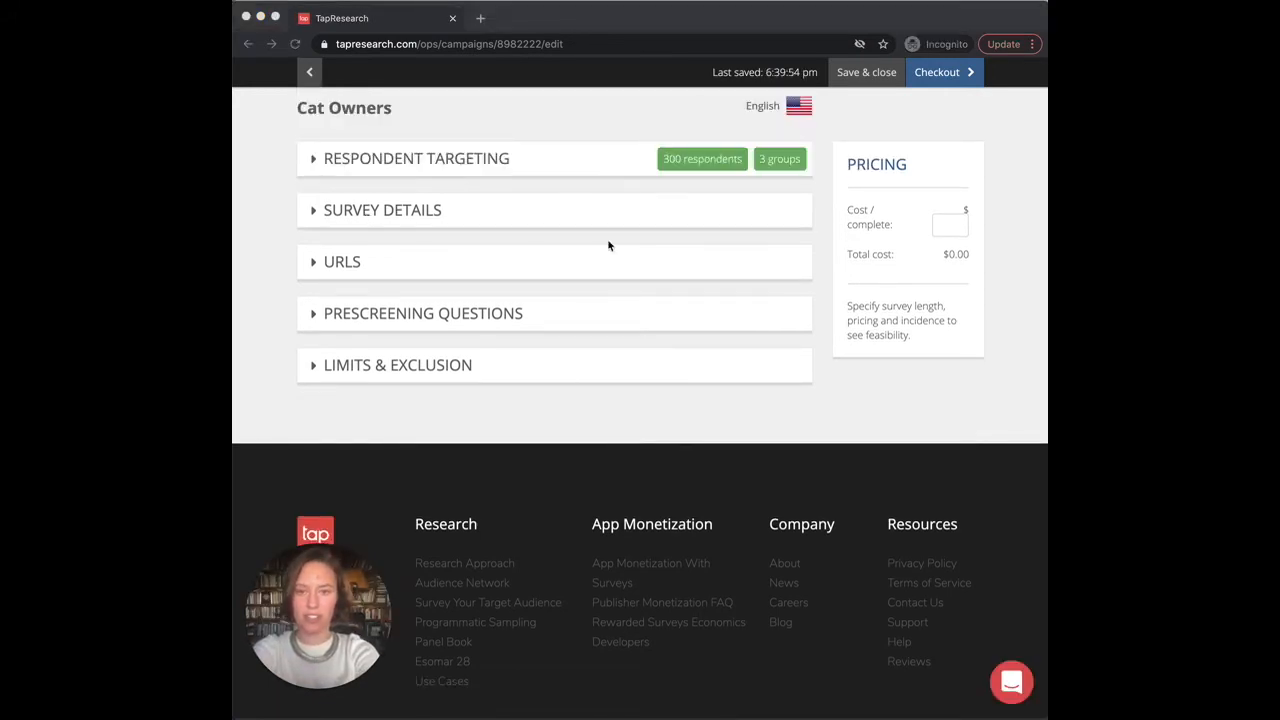
Step: In Survey Details, set length to 5 minutes and incidence to 80, keeping 5 days in field
click(525, 215)
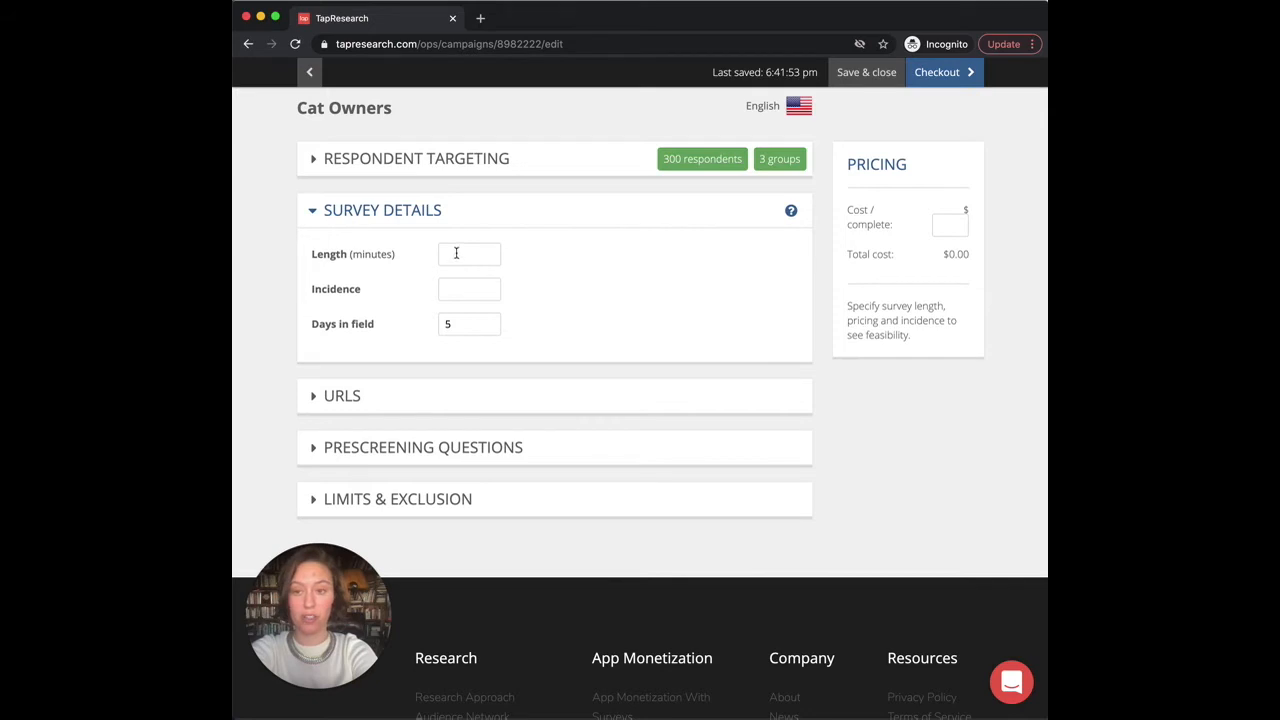
click(458, 254)
click(462, 285)
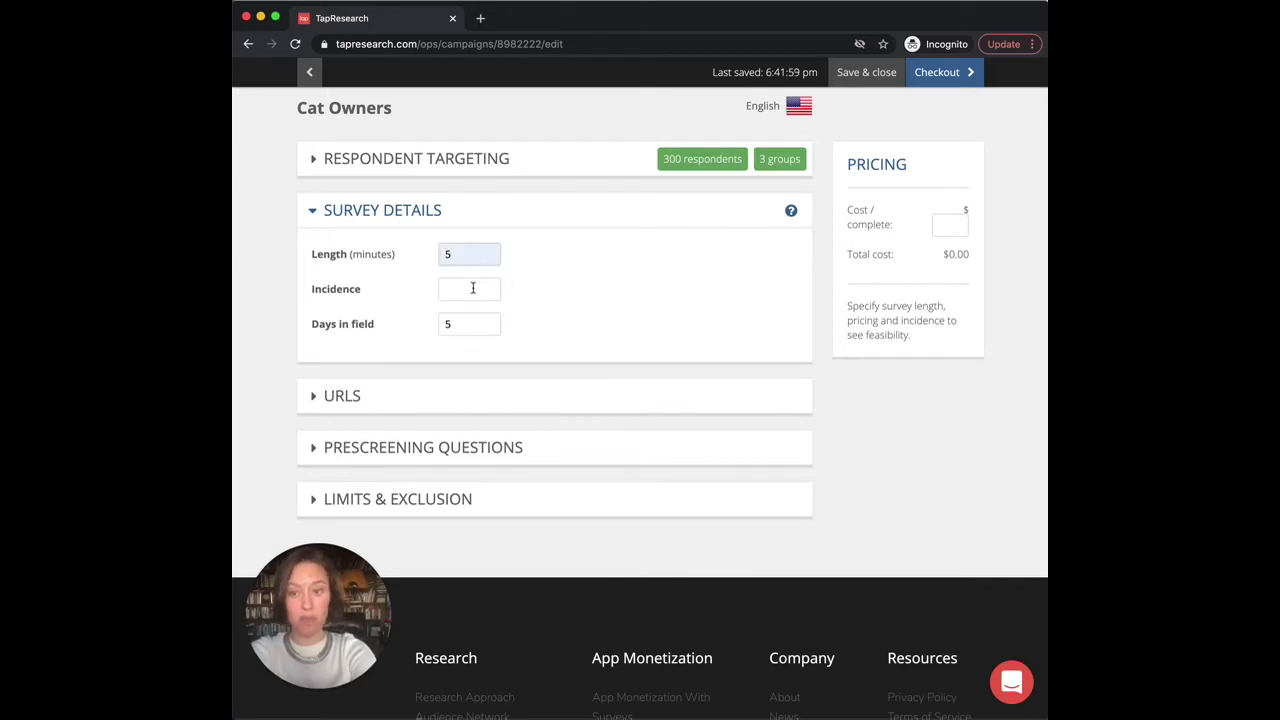
click(472, 289)
click(453, 320)
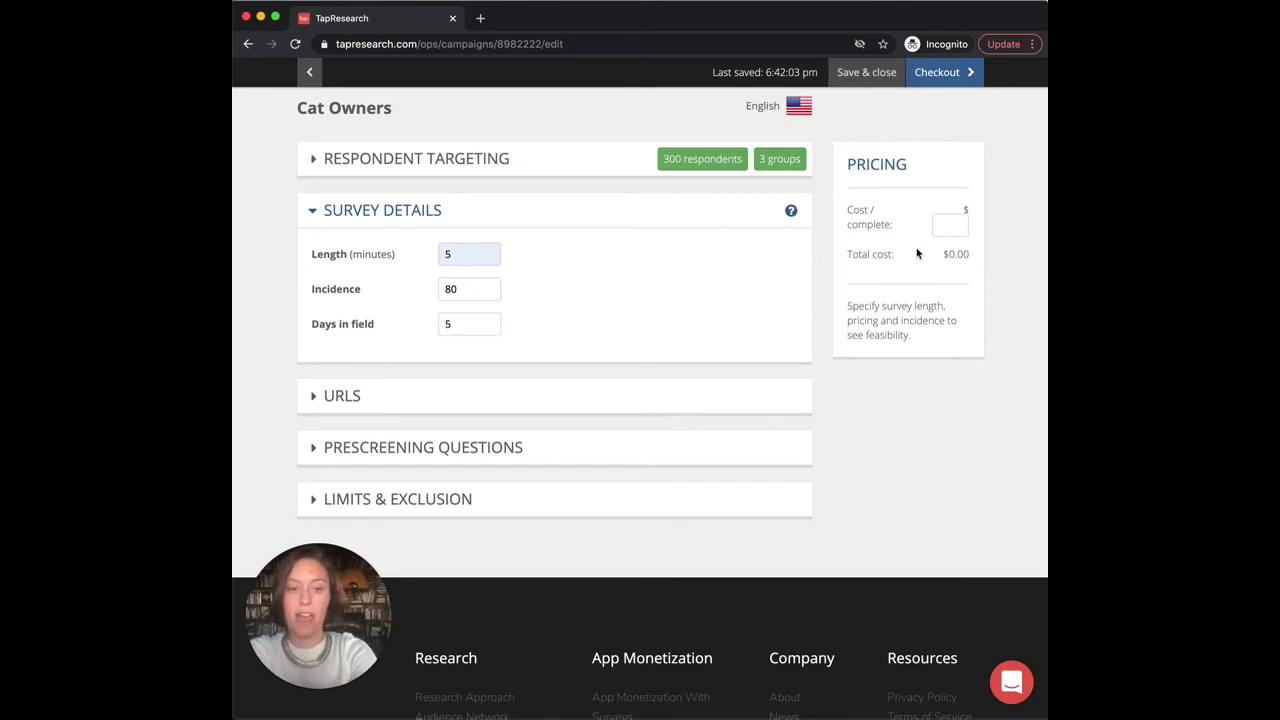
Step: Set cost per complete to 1.5 ($450 total) and cap the third, White-ethnicity target group
click(945, 224)
click(909, 282)
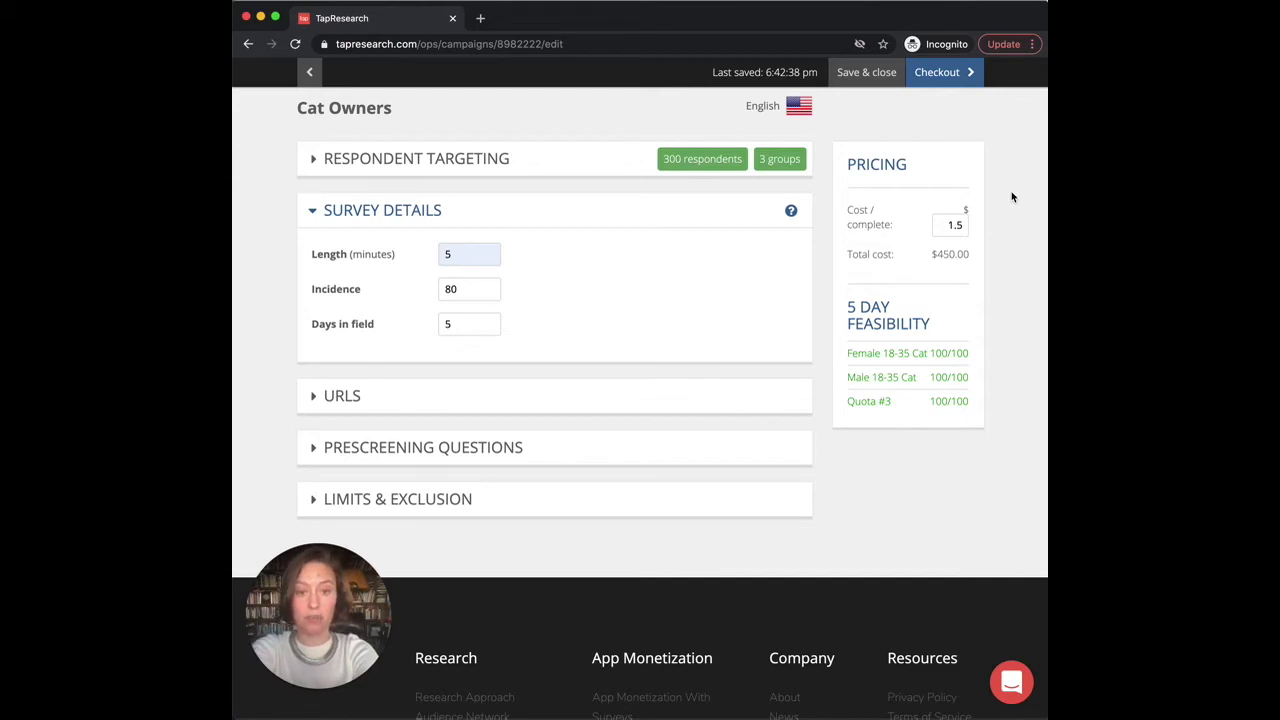
click(537, 160)
scroll(530, 404, down, 4)
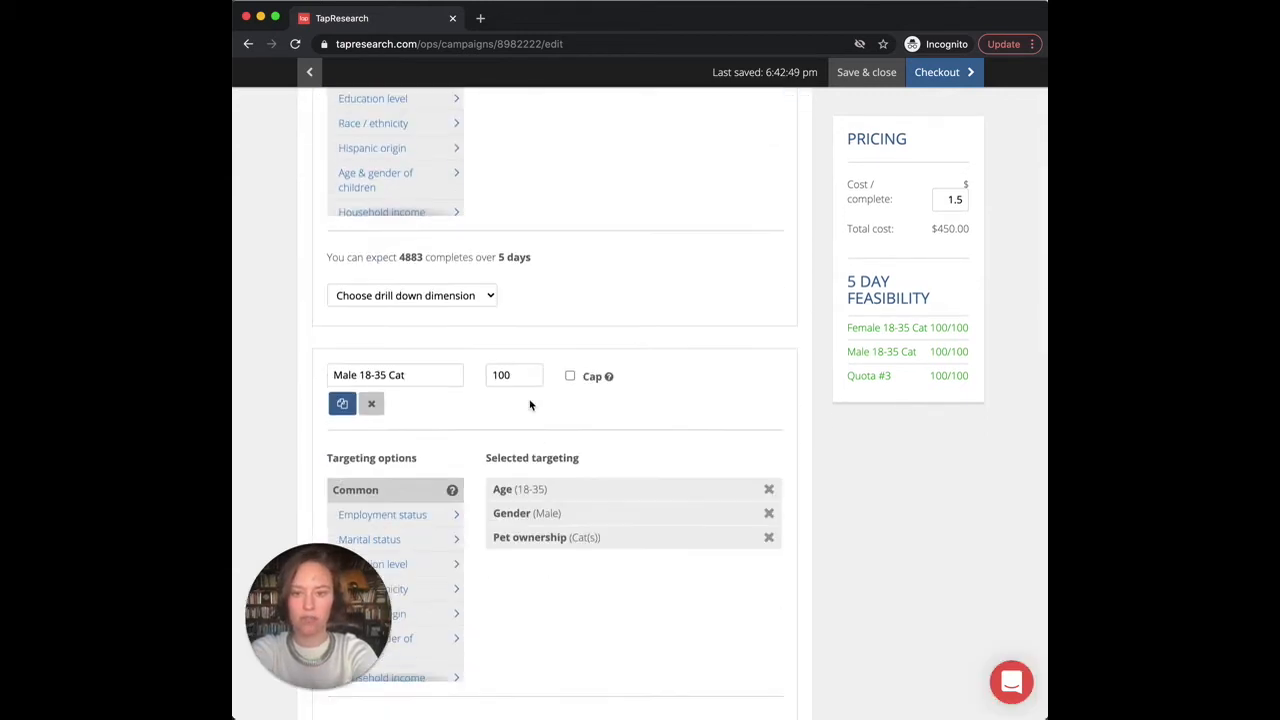
scroll(530, 404, down, 3)
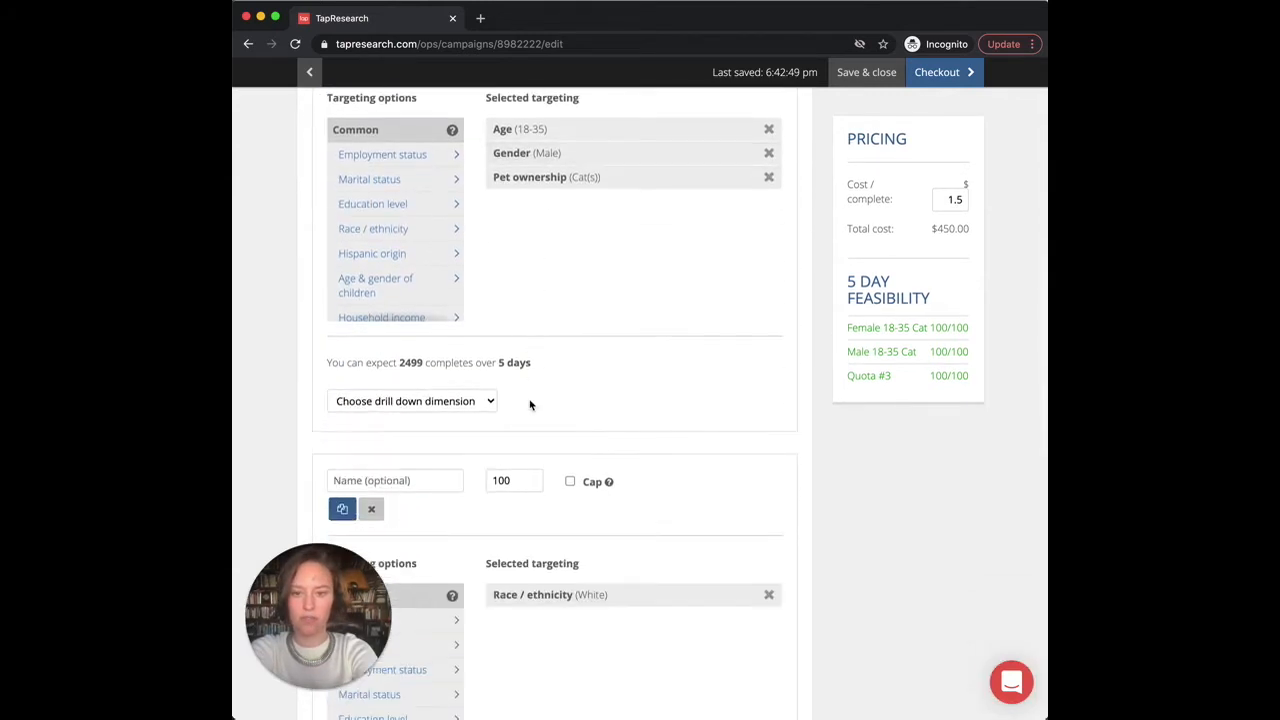
click(569, 482)
scroll(837, 449, down, 1)
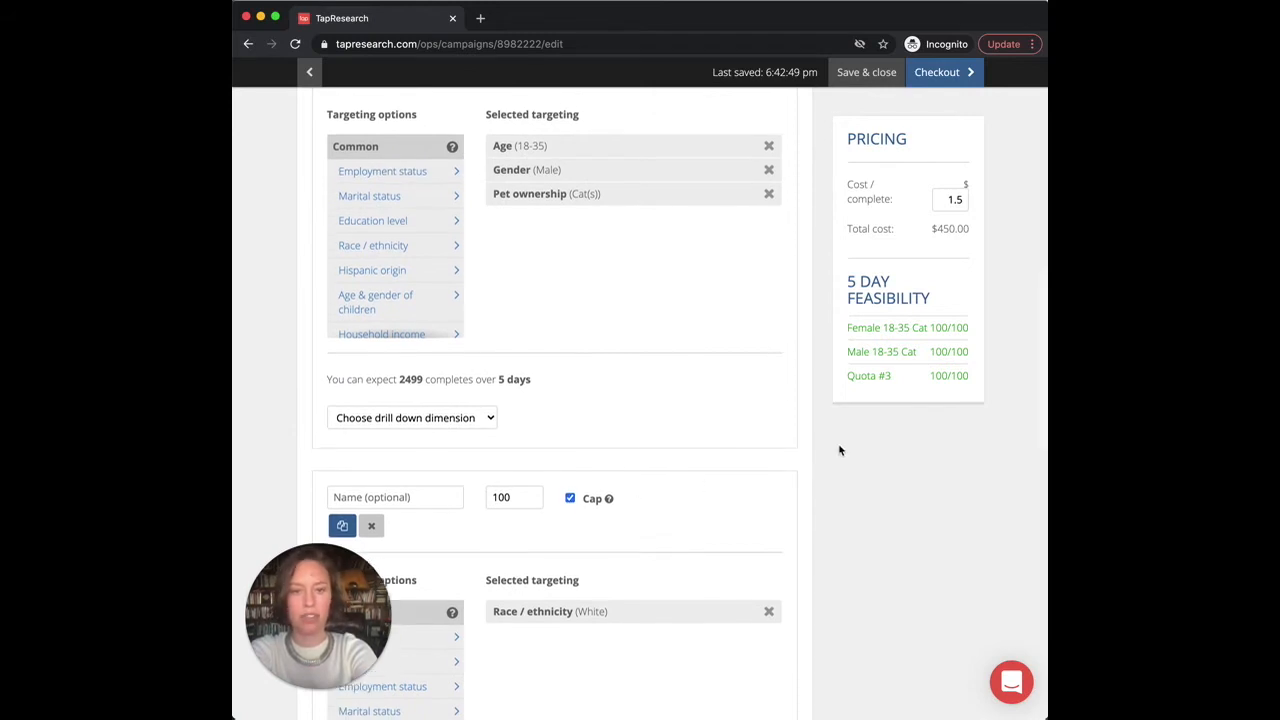
scroll(840, 450, down, 2)
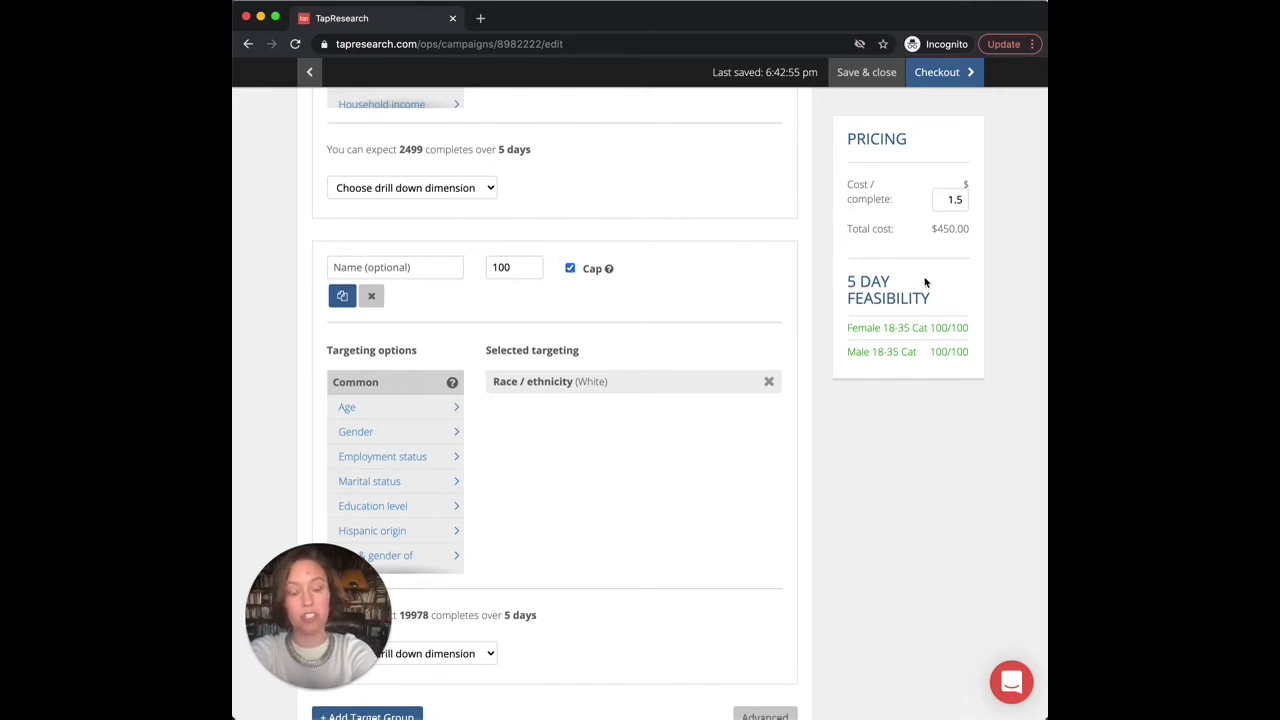
Step: Untick and re-tick the third group's Cap, then collapse targeting to its 300 respondents / 3 groups summary
click(570, 270)
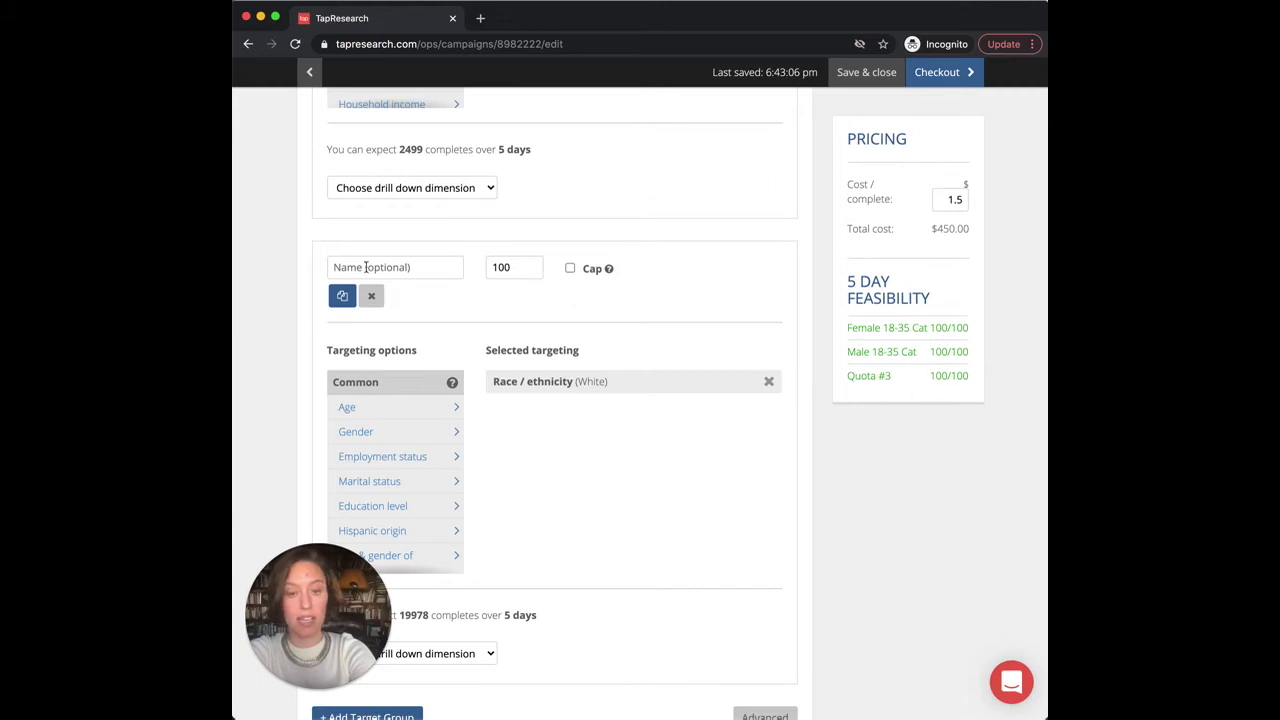
click(570, 270)
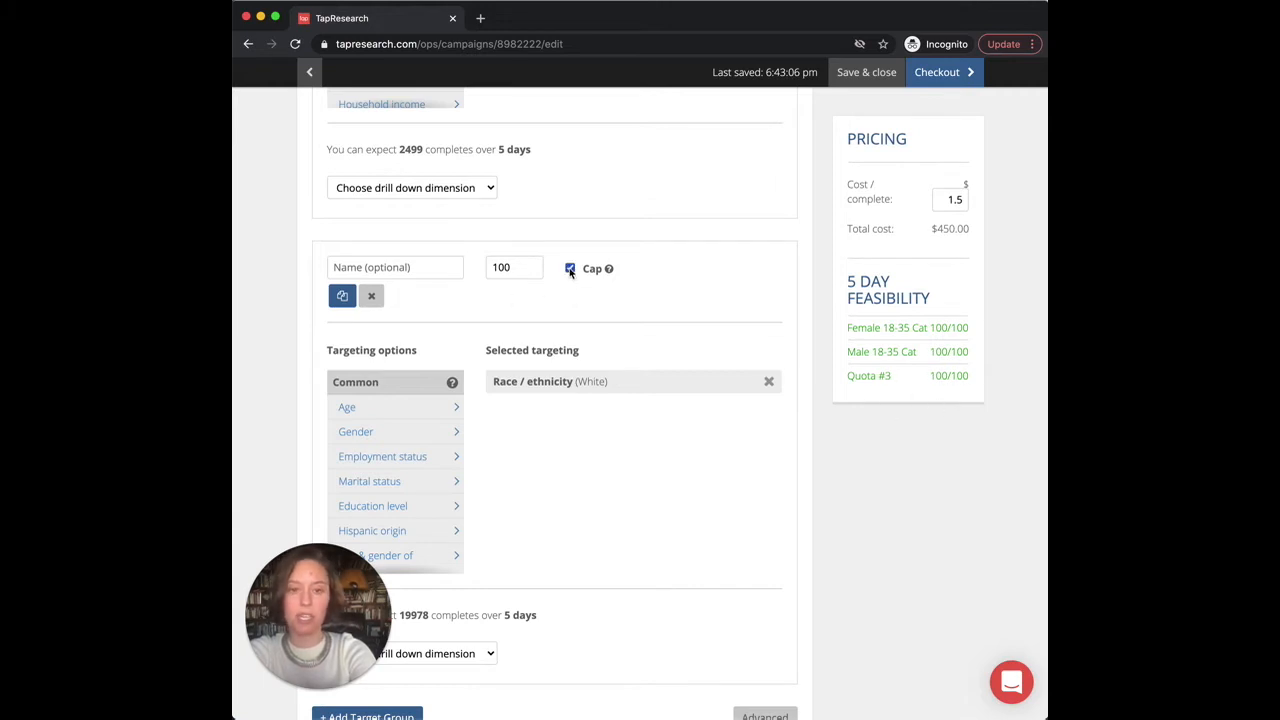
scroll(537, 321, up, 9)
scroll(575, 492, down, 8)
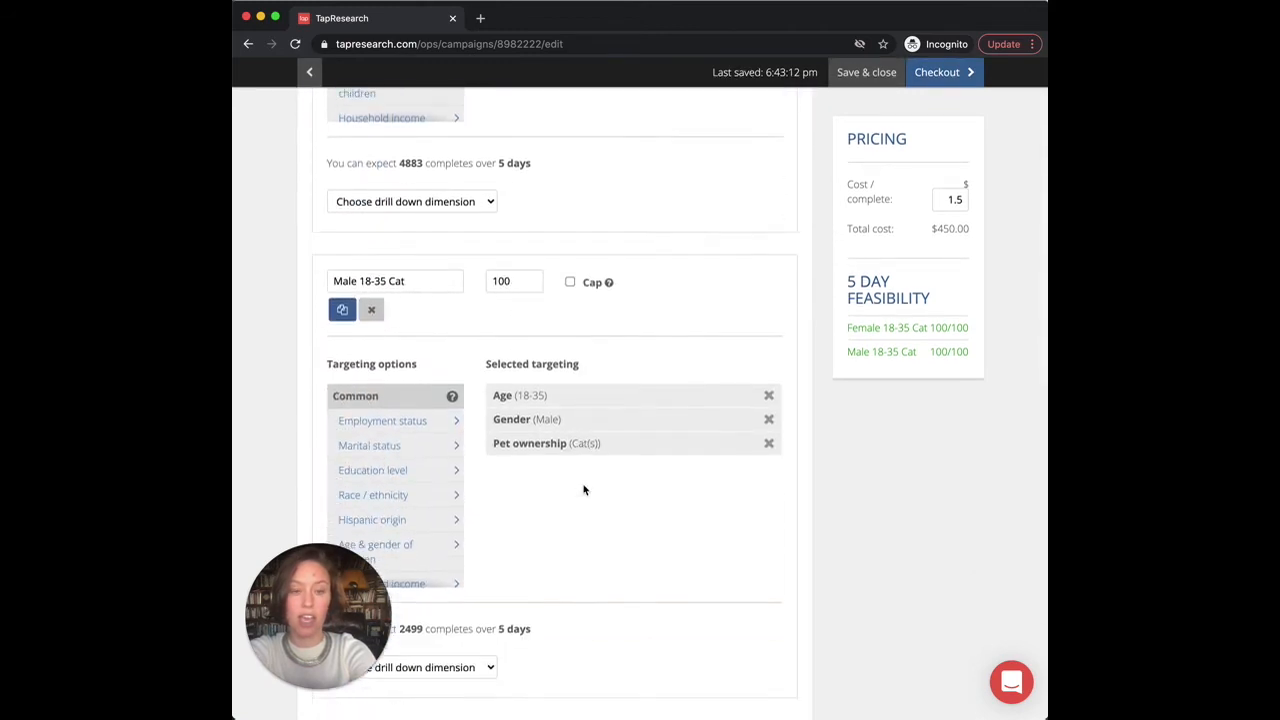
scroll(585, 489, down, 4)
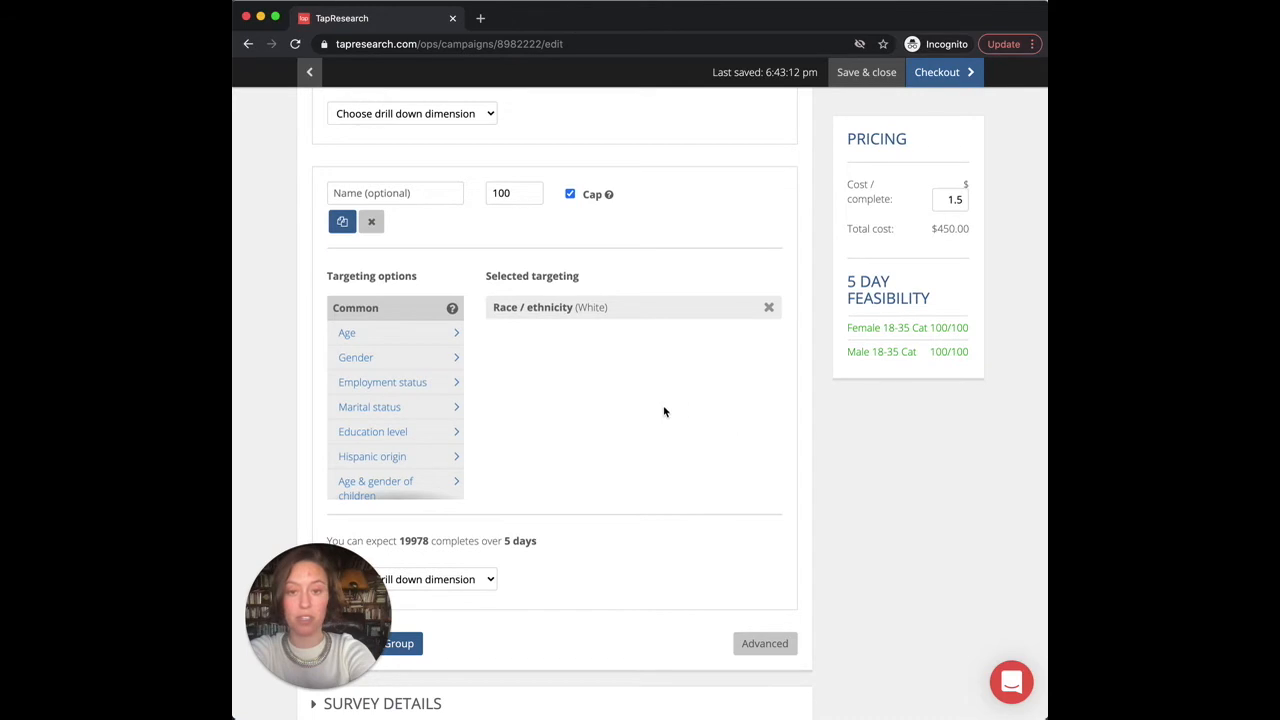
scroll(605, 345, up, 12)
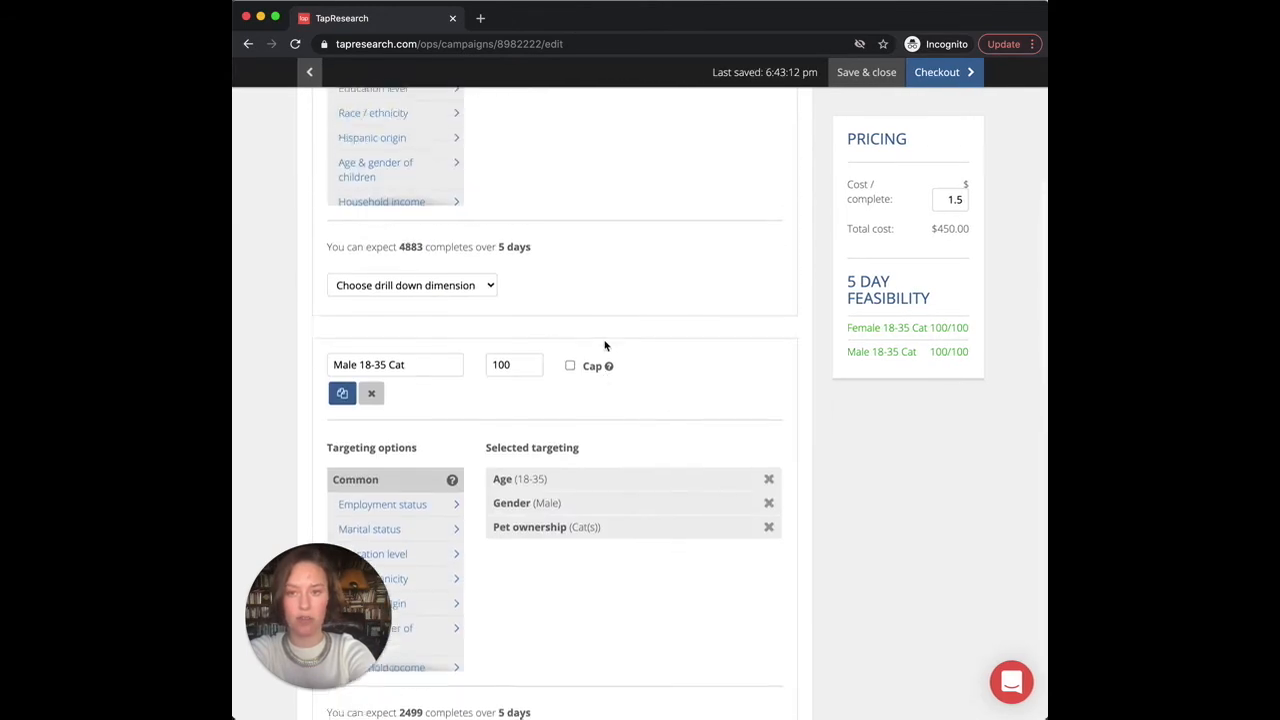
click(313, 238)
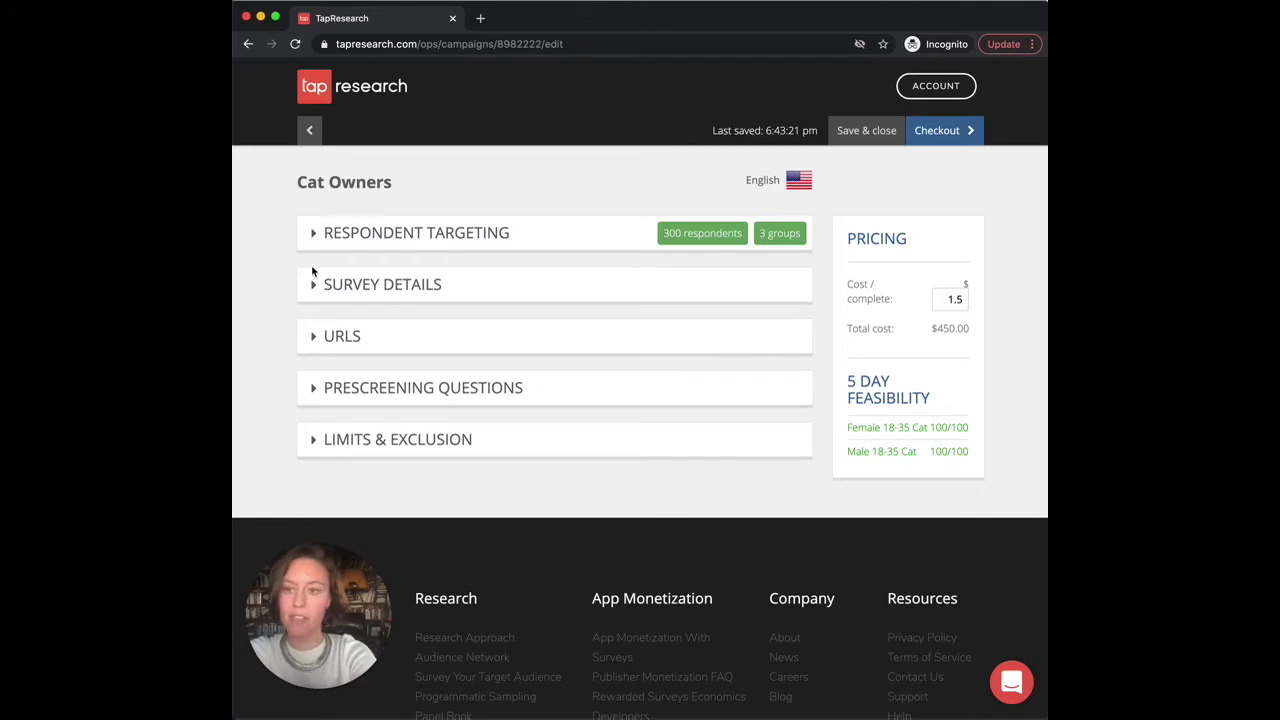
click(313, 288)
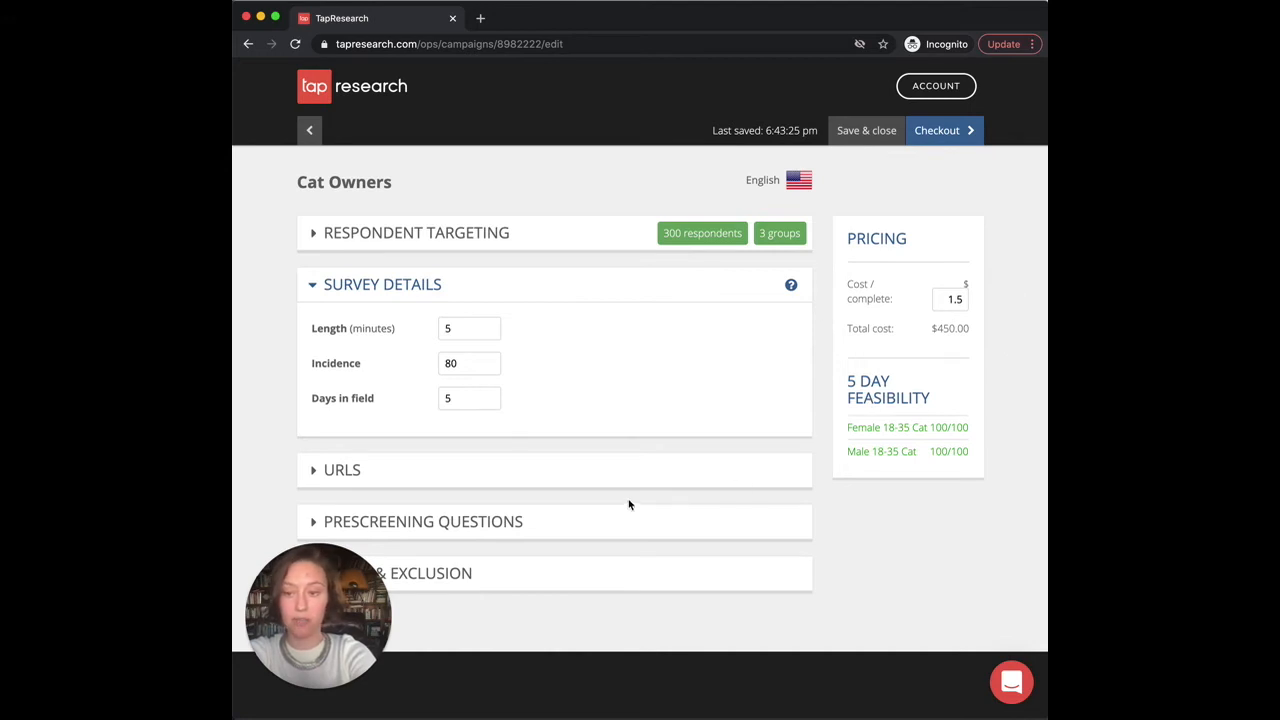
click(310, 285)
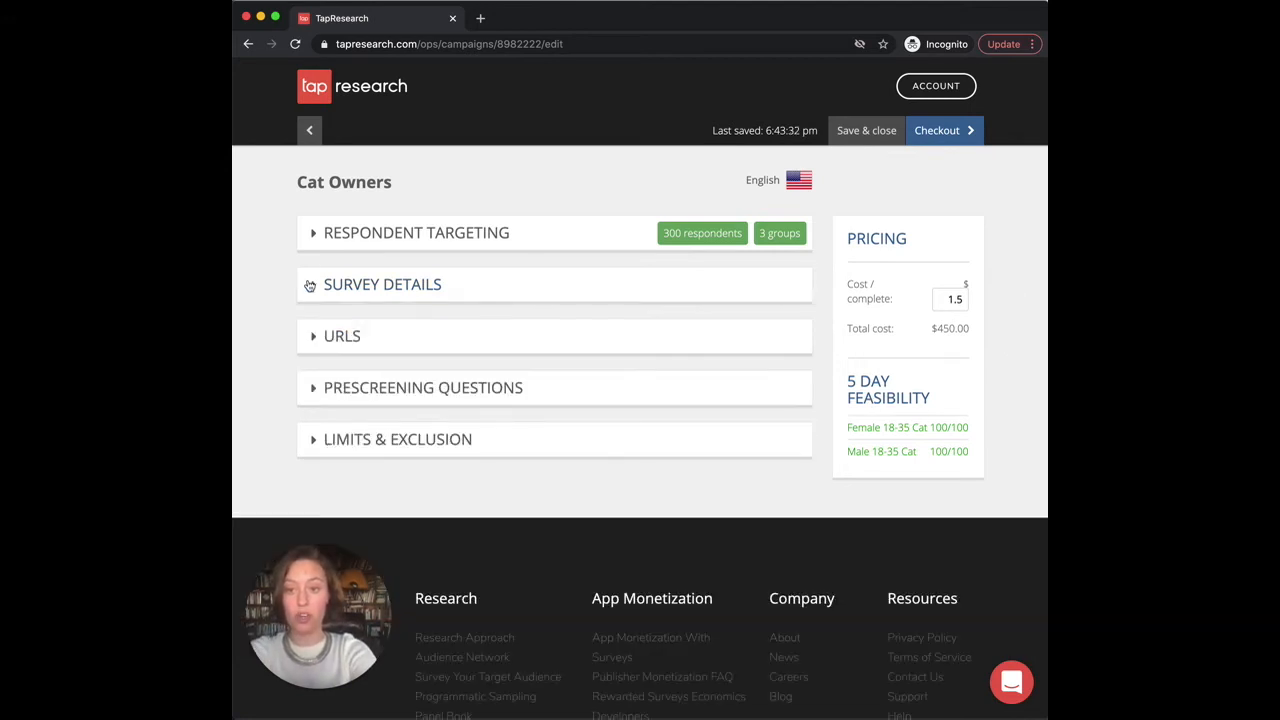
Step: Expand URLs and paste surveymonkey.com/r/FXLCQXZ?tid=[tid_value] into the Survey URL field
click(316, 340)
scroll(440, 380, down, 2)
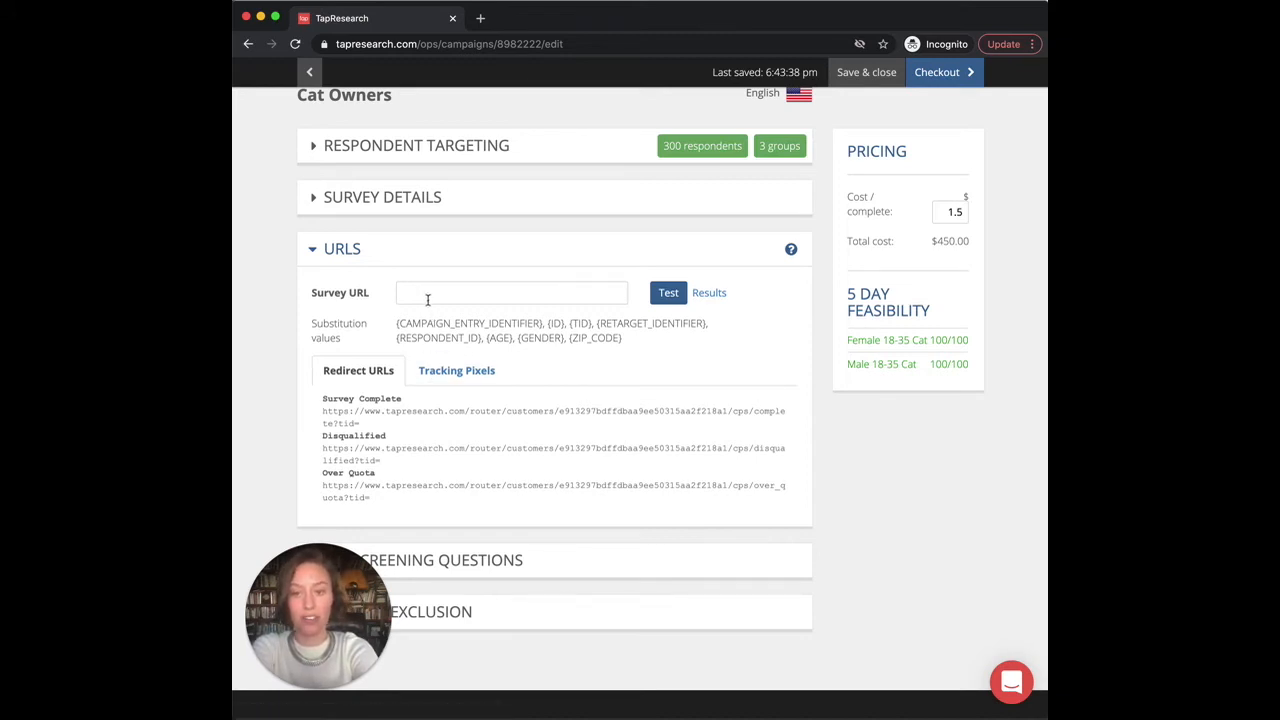
click(466, 297)
text(https://www.surveymonkey.com/r/FXLCQXZ?tid=[tid_value])
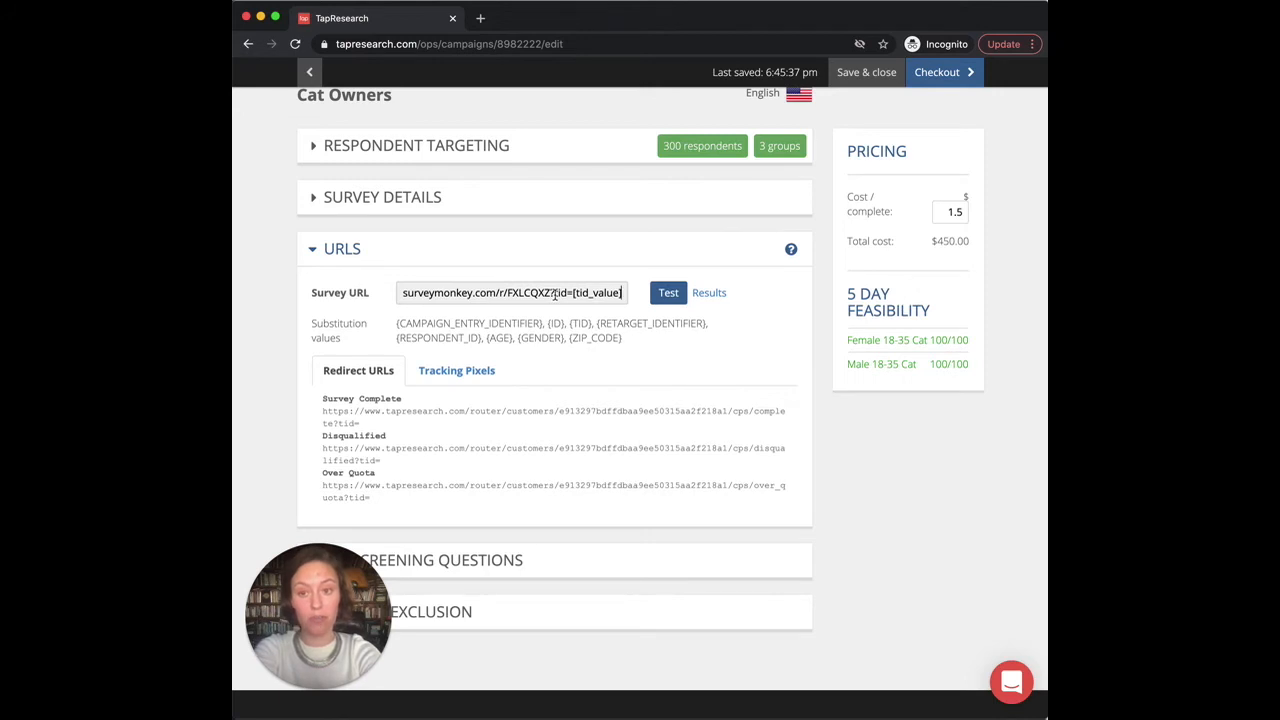
Step: Replace the survey URL's tid_value placeholder with {ID}
mouse_move(555, 294)
mouse_down()
mouse_move(616, 294)
mouse_move(571, 294)
mouse_up()
key(BackSpace)
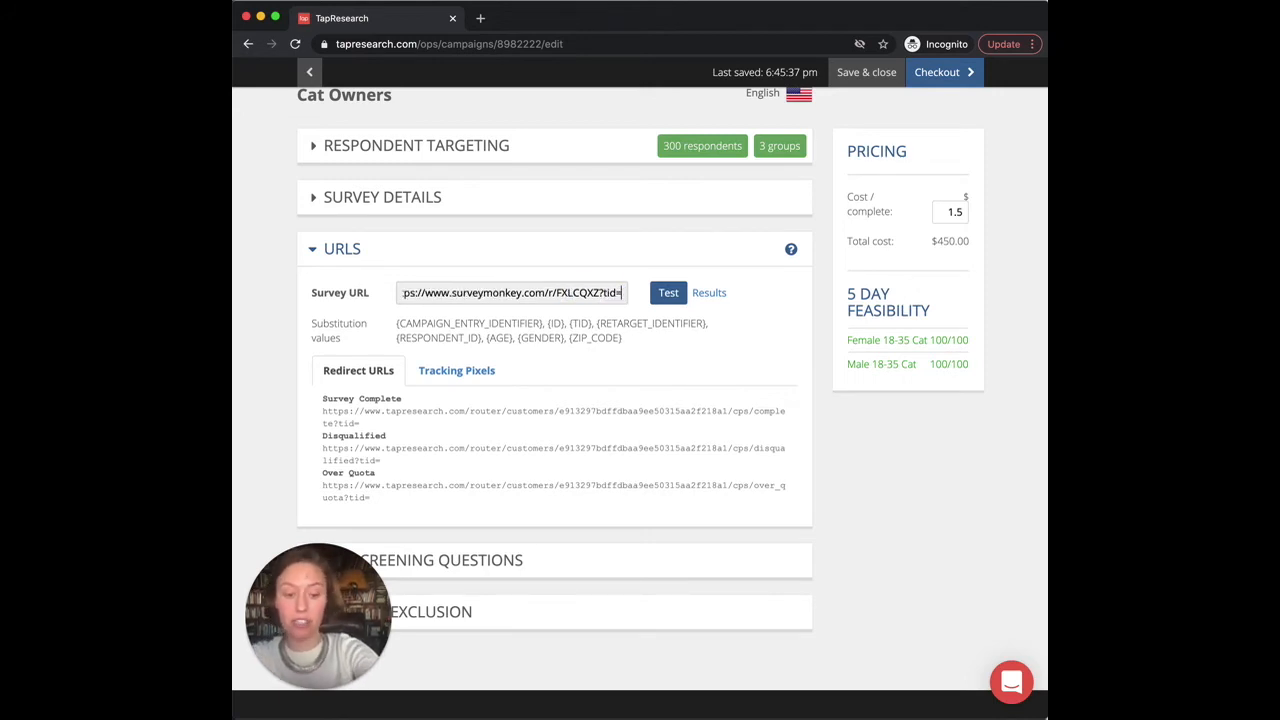
text({ID)
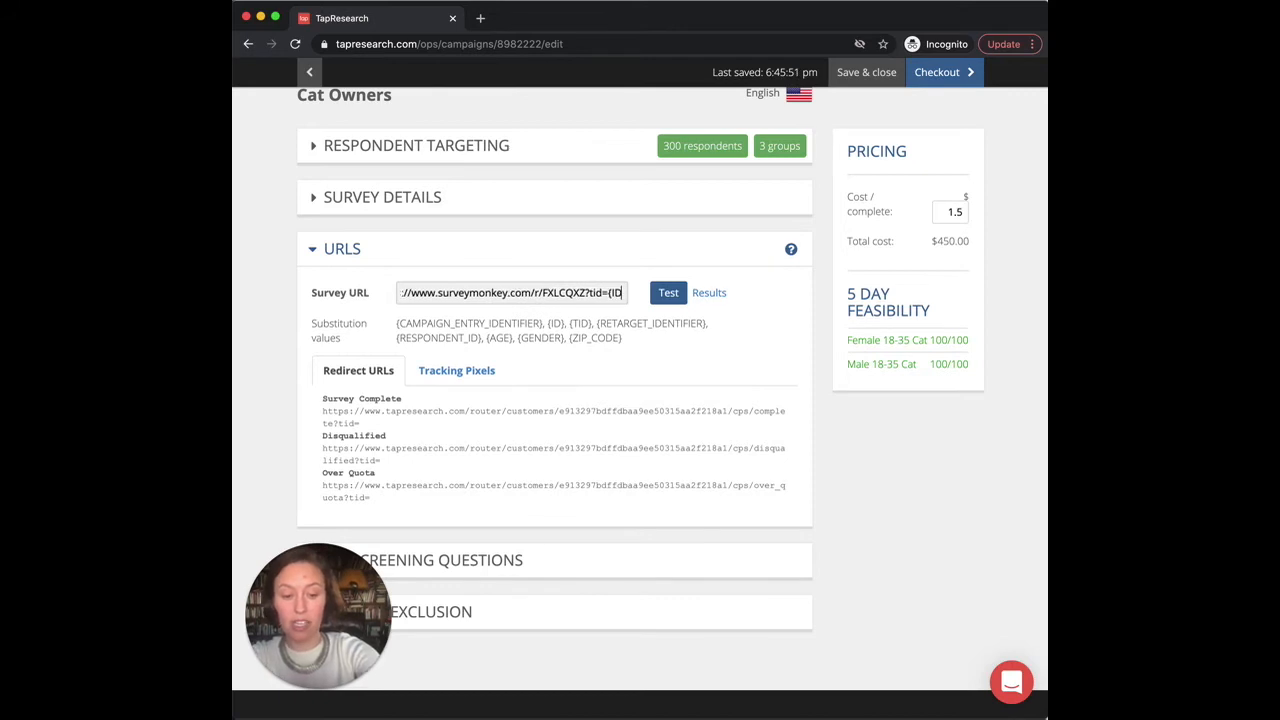
text(})
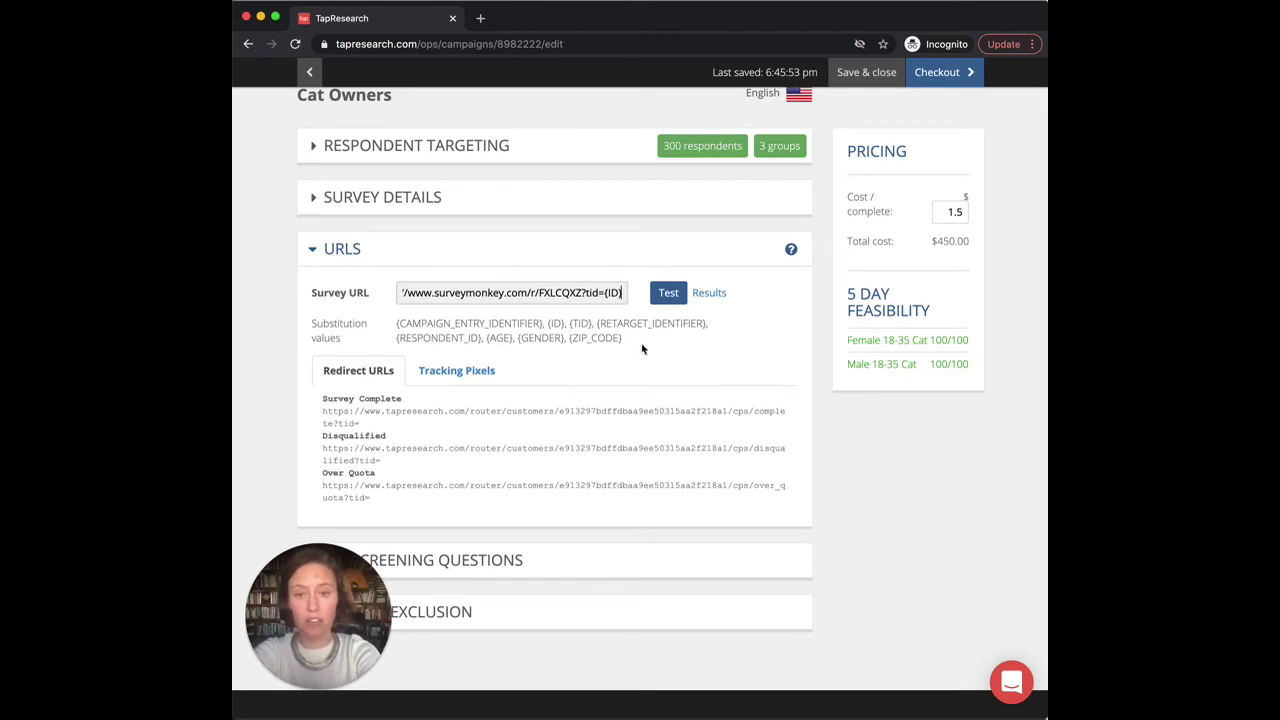
Step: Review the substitution values and complete redirect URL, then generate a test link and open it in a new tab
drag(630, 344, 487, 340)
click(750, 393)
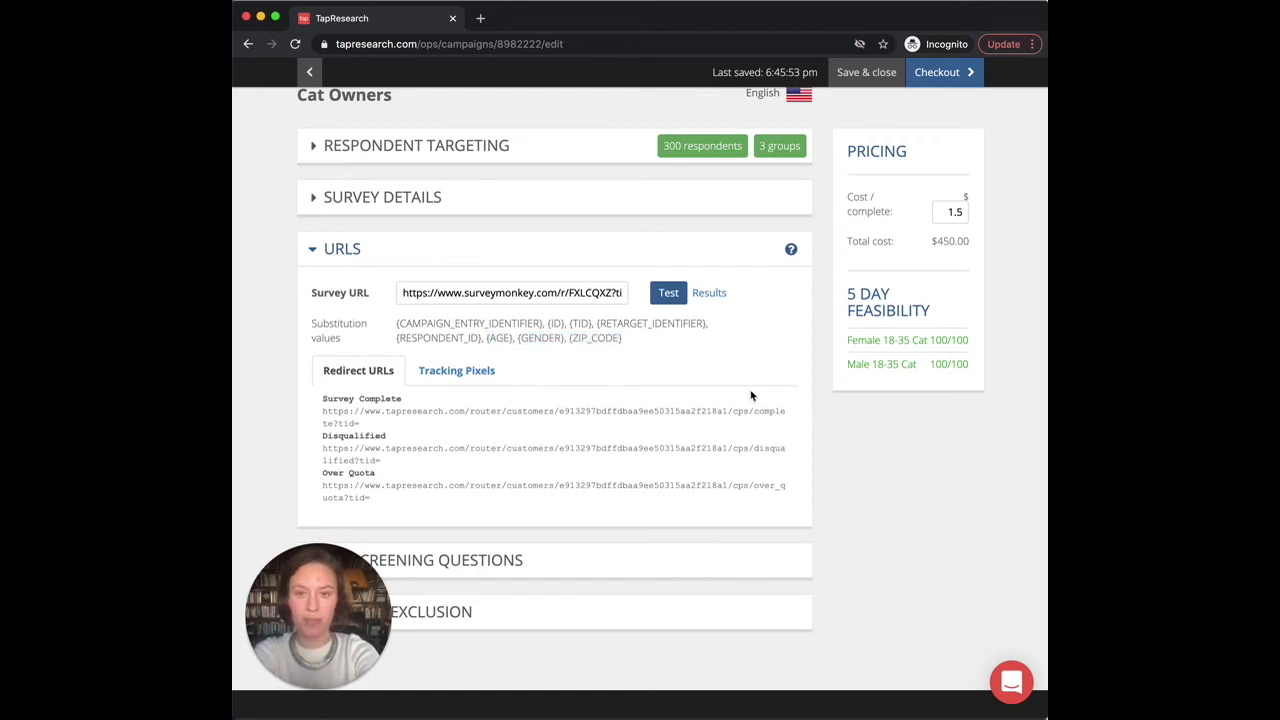
drag(413, 439, 370, 398)
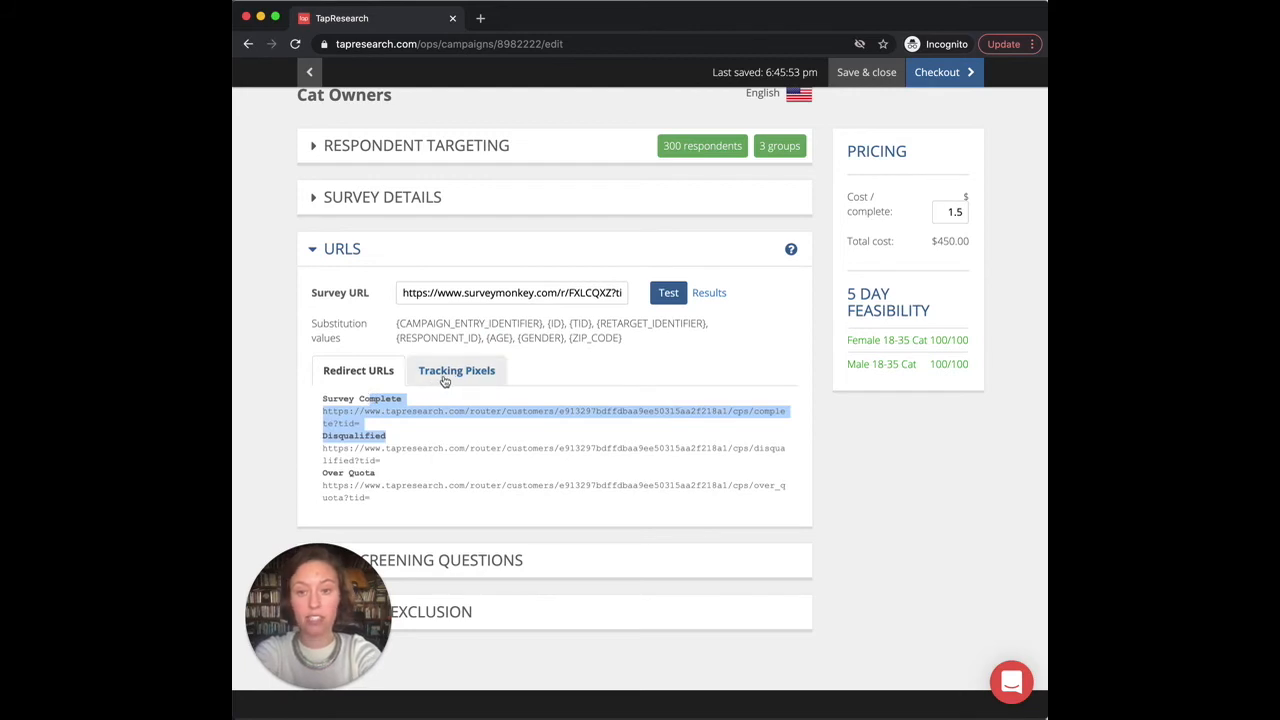
drag(447, 293, 643, 313)
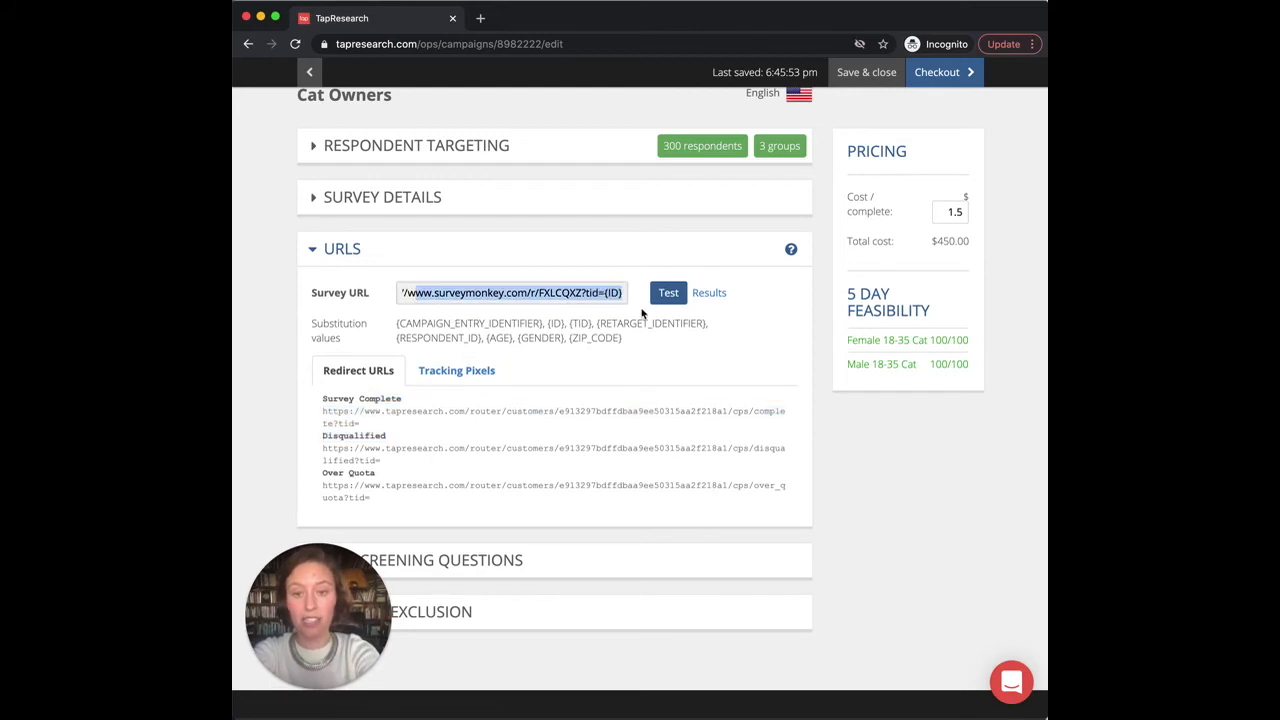
click(608, 293)
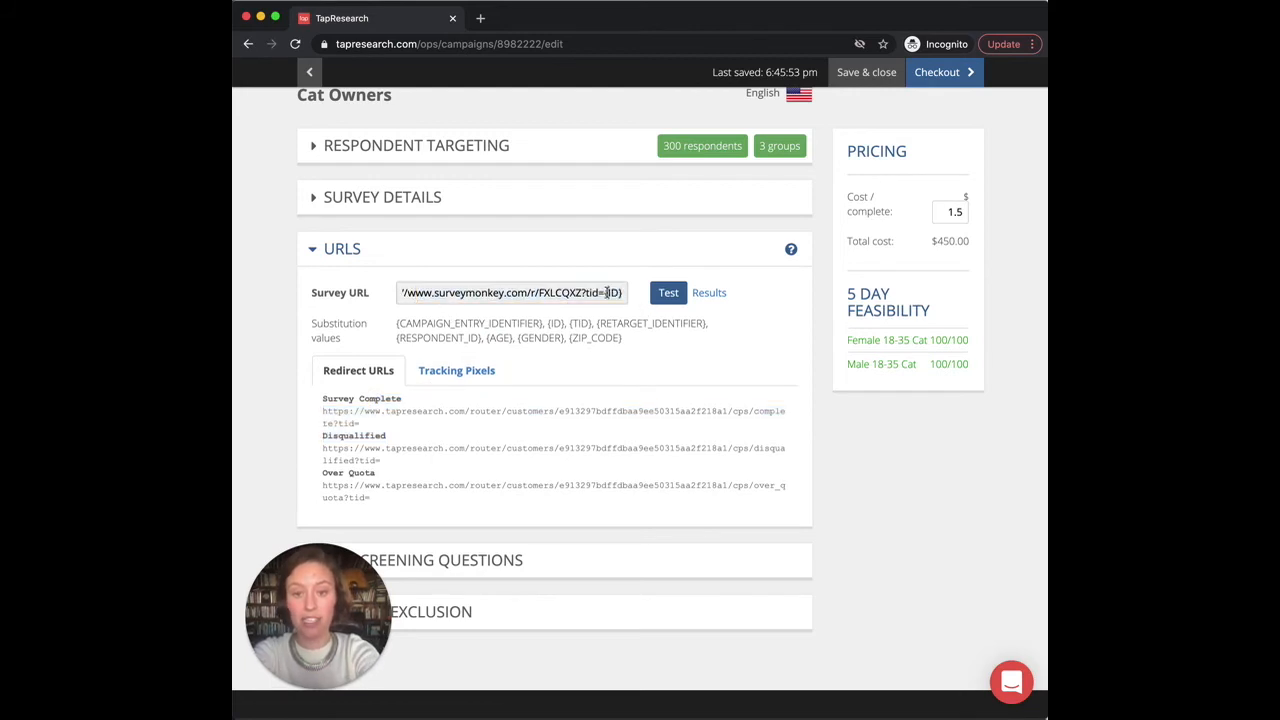
click(668, 293)
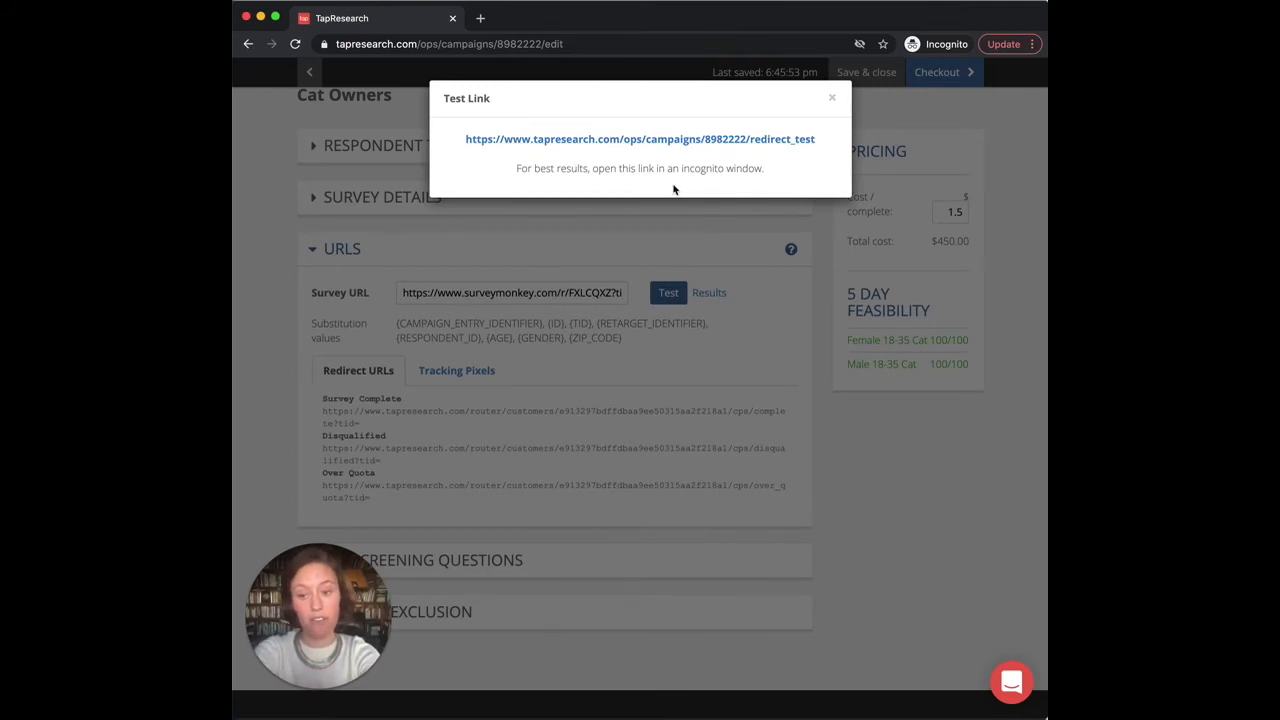
click(659, 143)
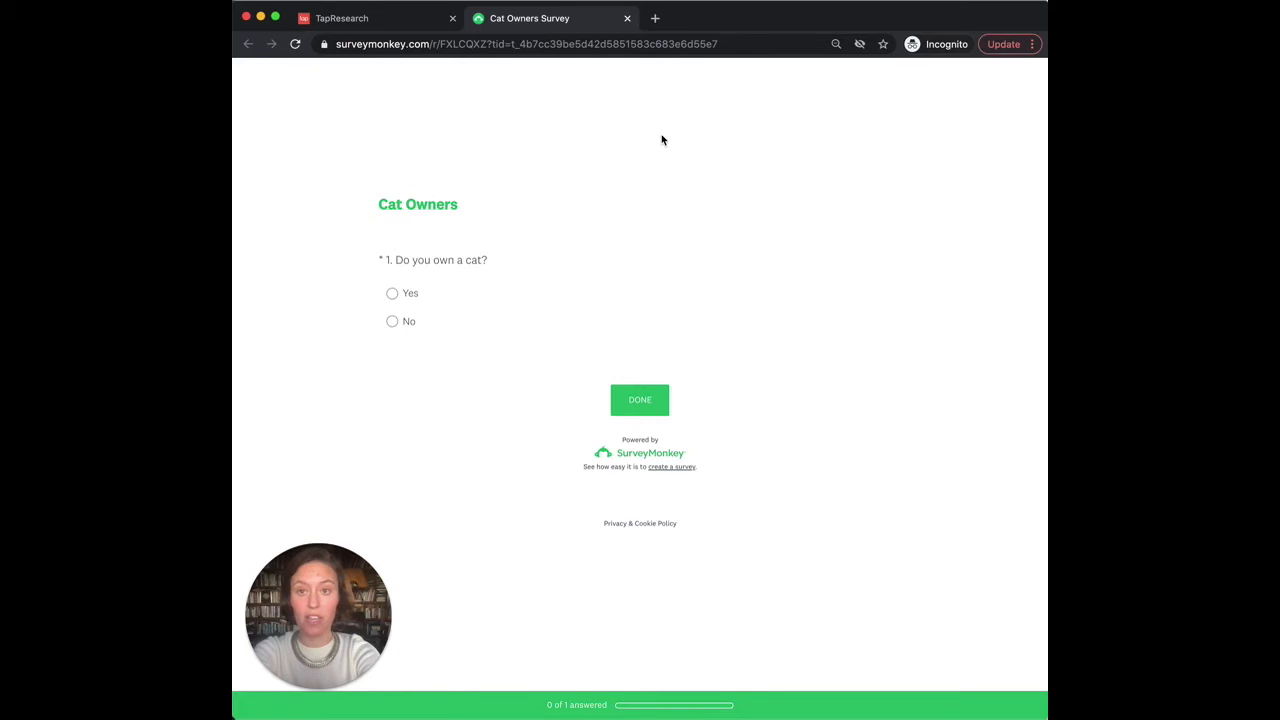
Step: In the SurveyMonkey test survey, answer Yes to 'Do you own a cat?' and submit it
click(728, 44)
shift+click(510, 46)
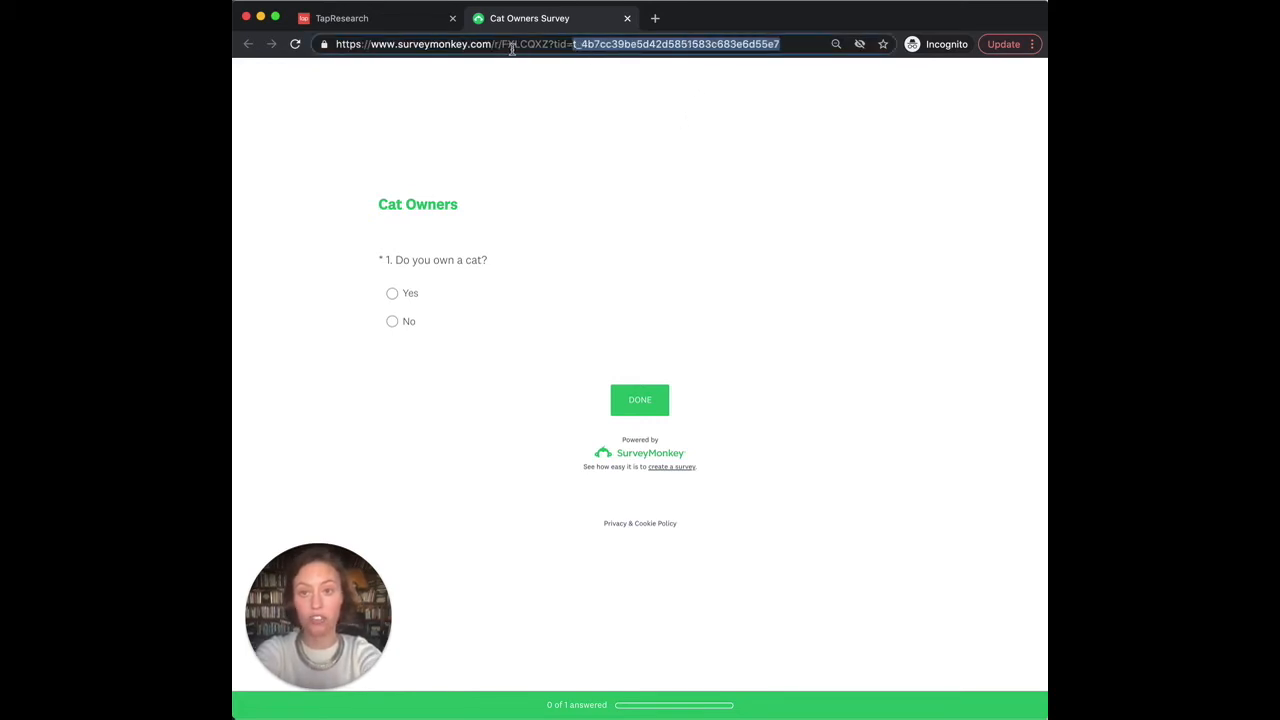
click(675, 117)
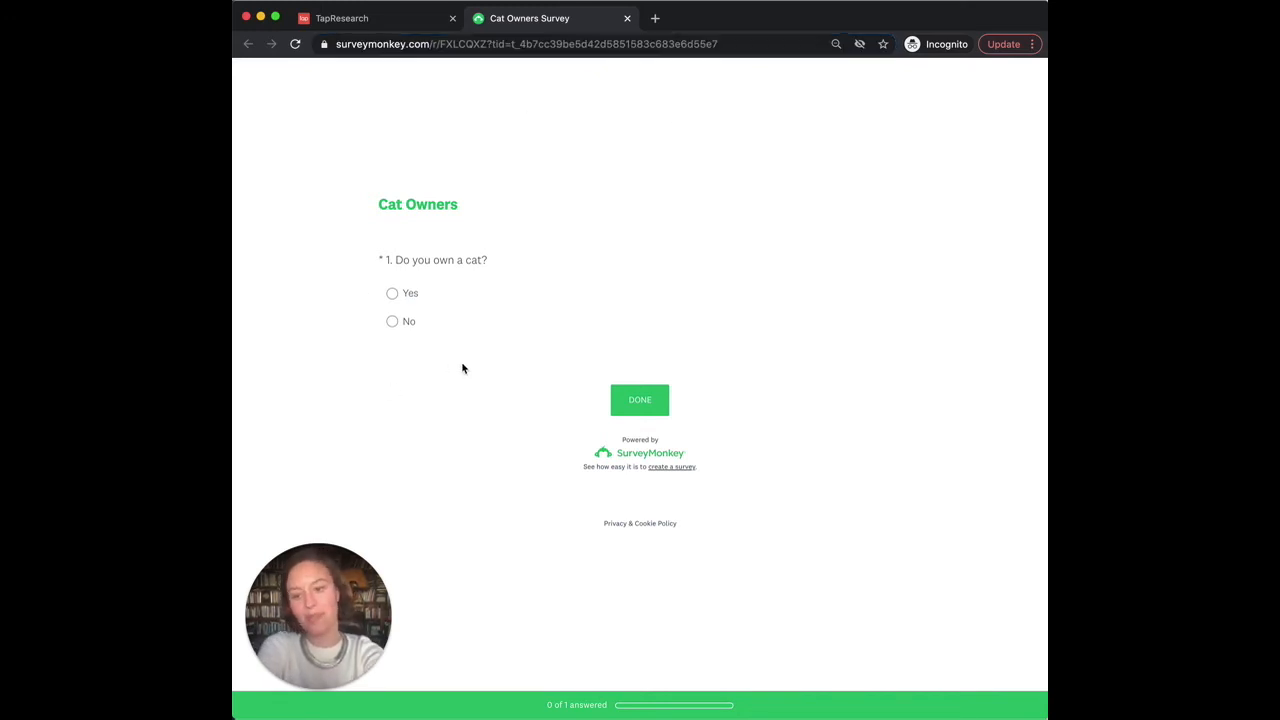
click(417, 306)
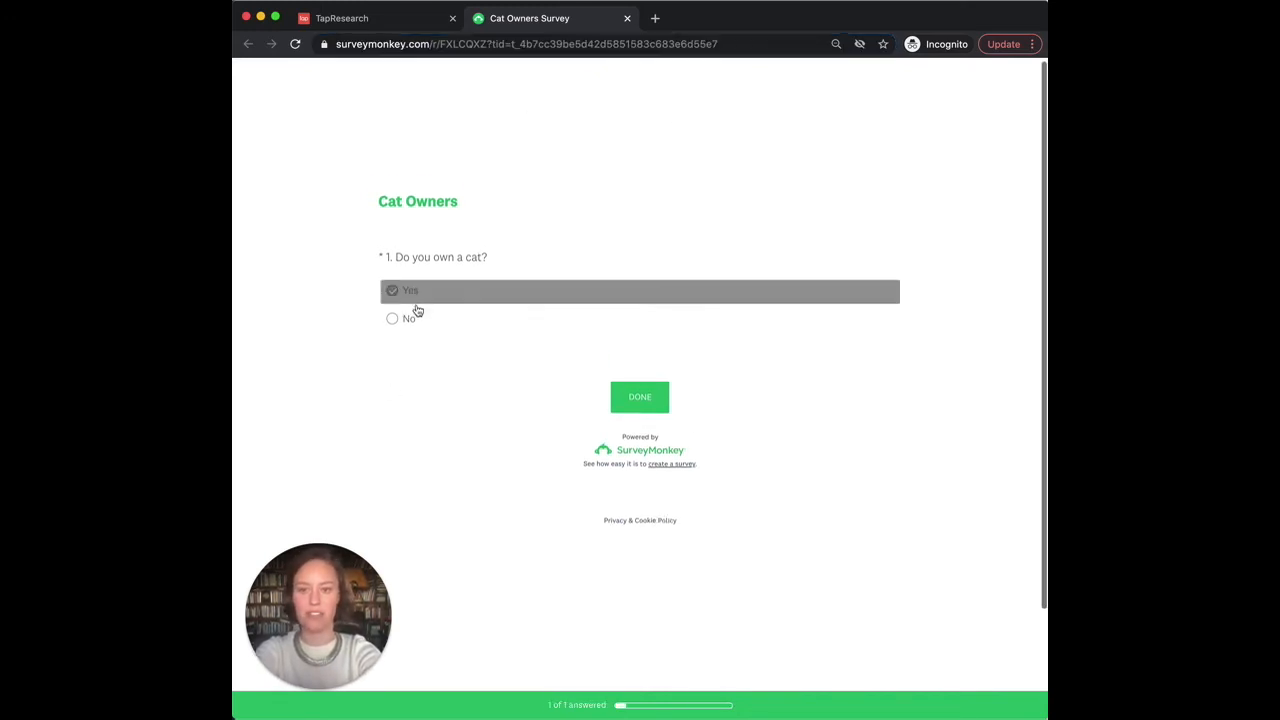
click(647, 379)
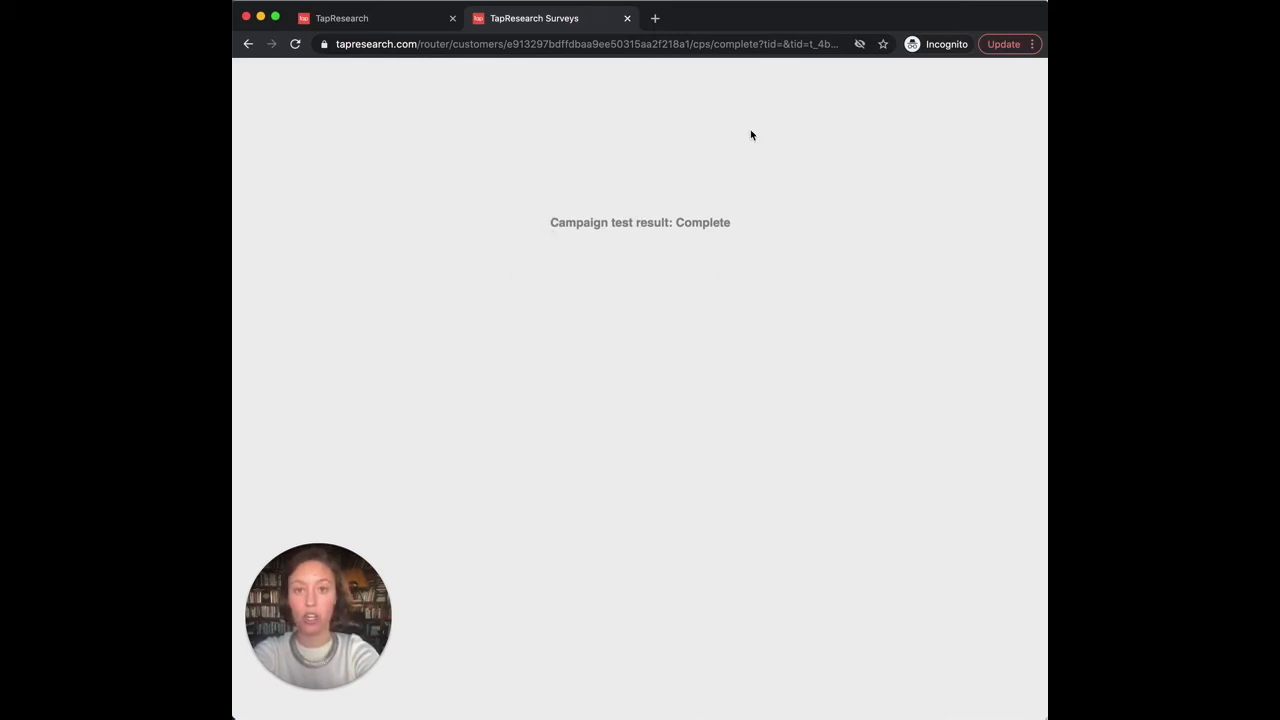
Step: Close the test tab and Test Link dialog, then confirm Campaign Test History shows the run as Complete
click(627, 18)
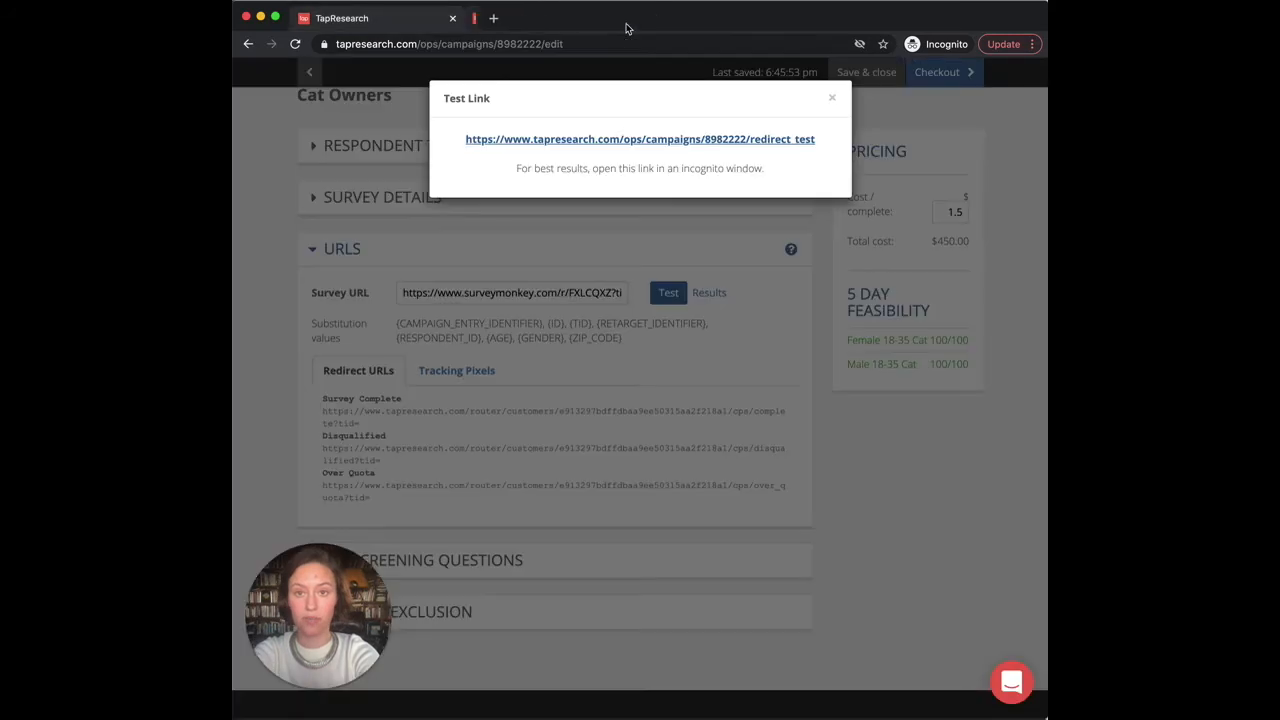
click(831, 98)
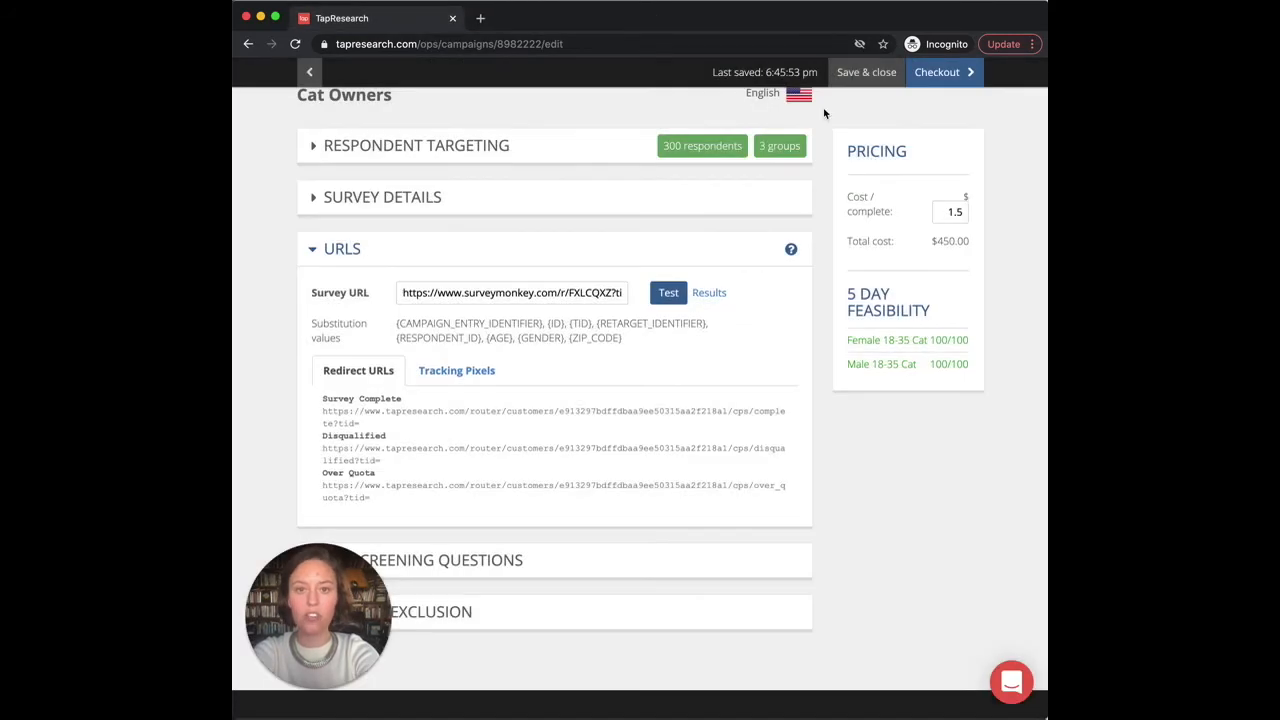
click(705, 295)
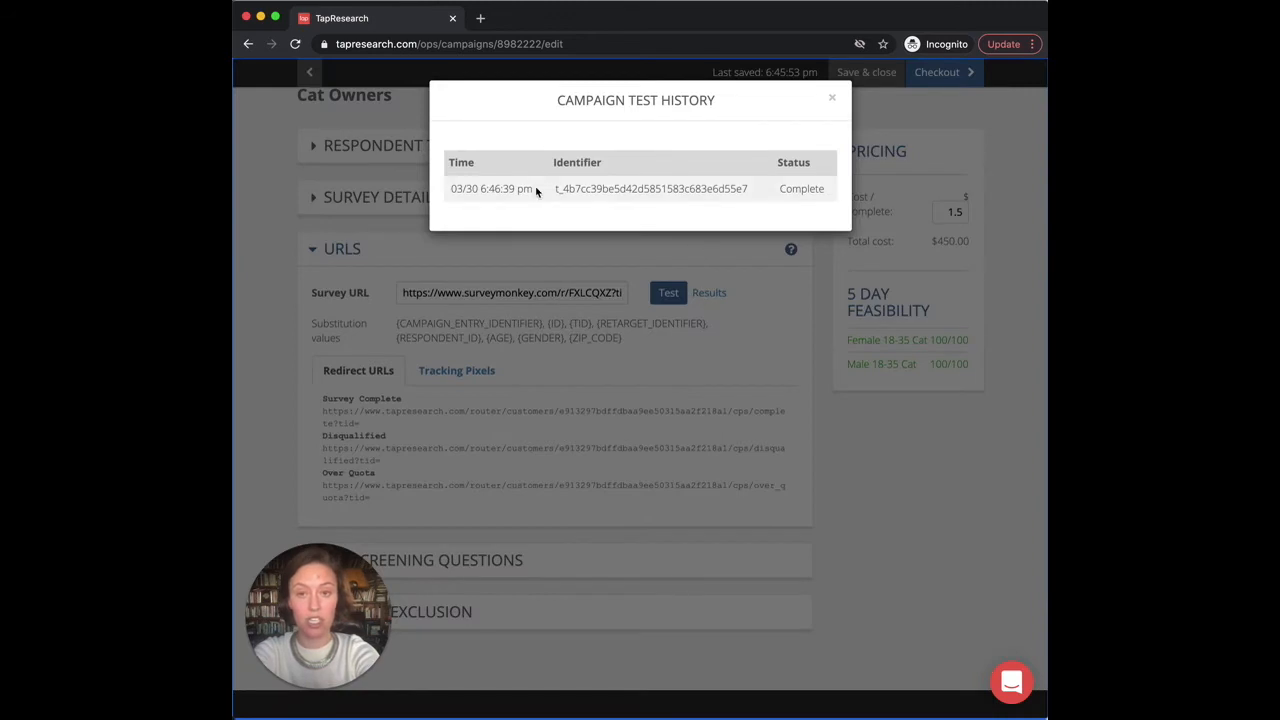
drag(555, 189, 837, 194)
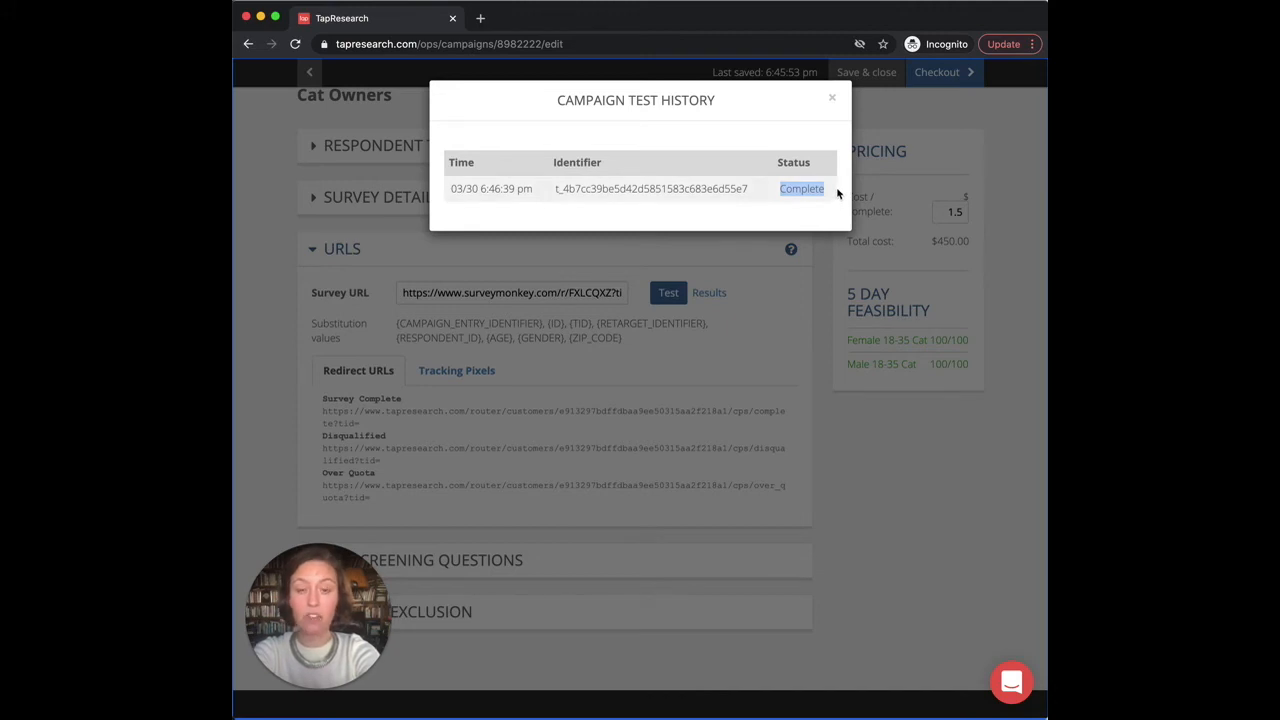
click(761, 198)
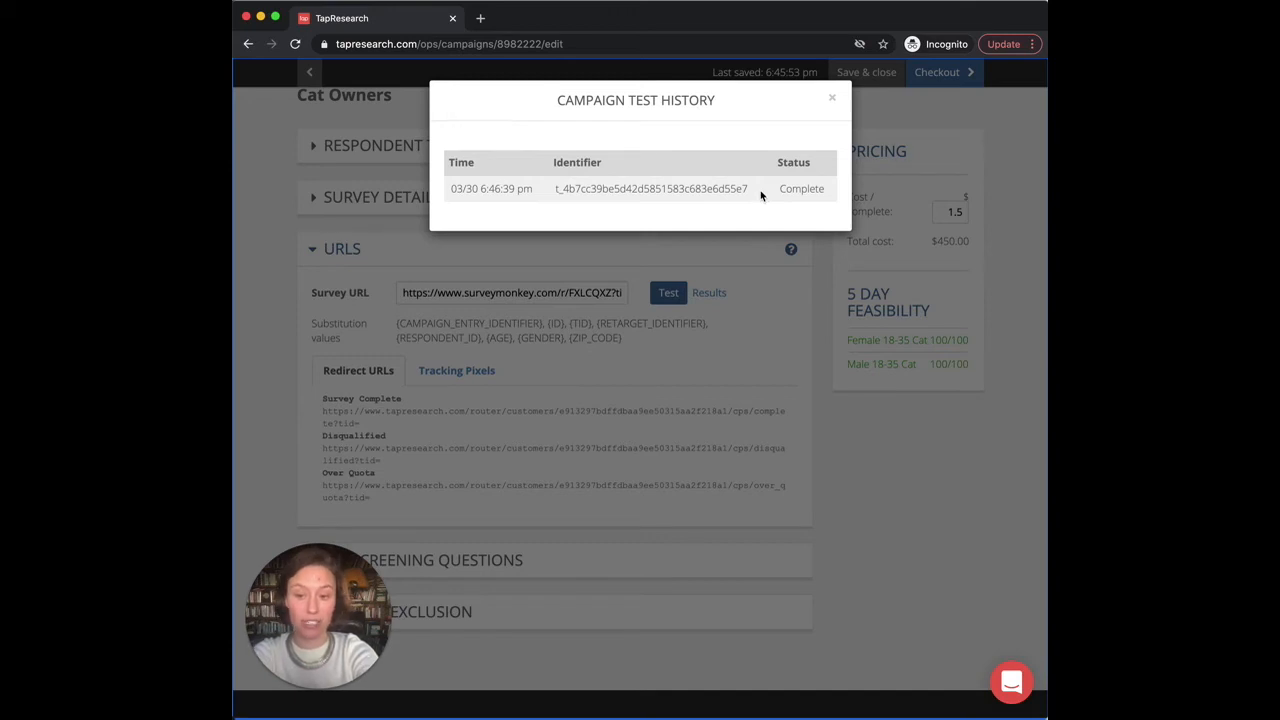
drag(776, 191, 832, 199)
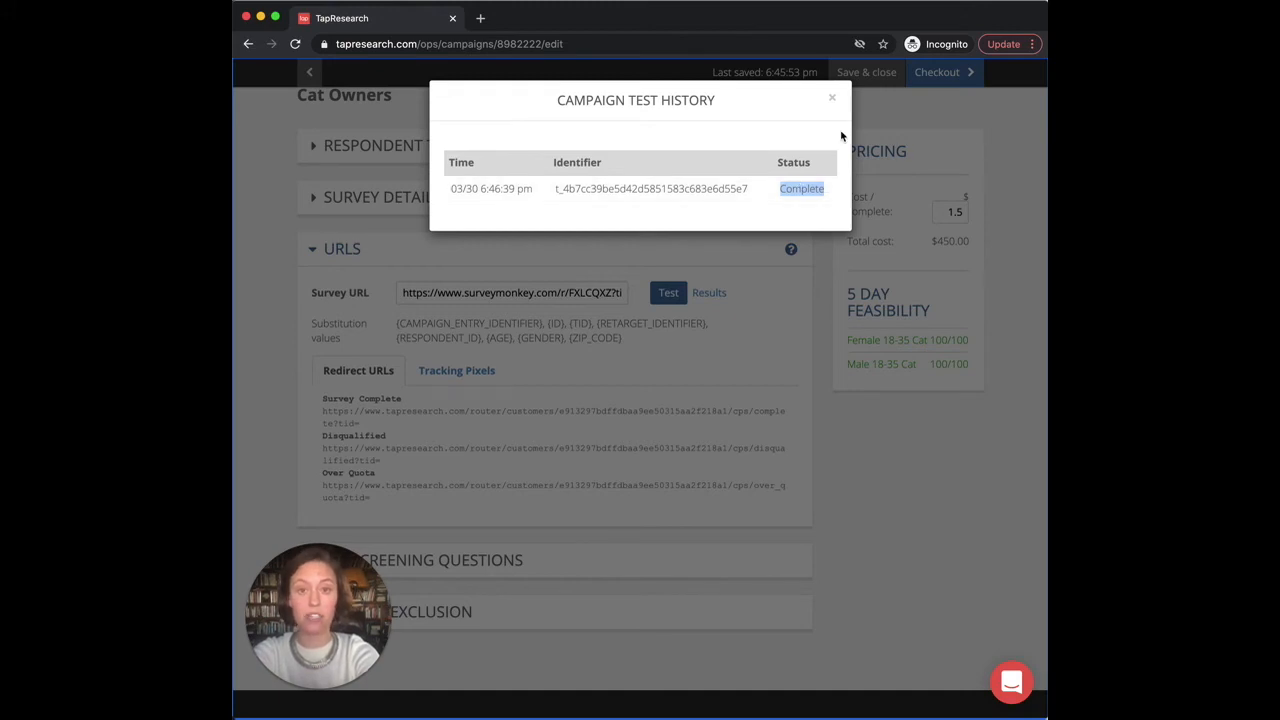
click(832, 98)
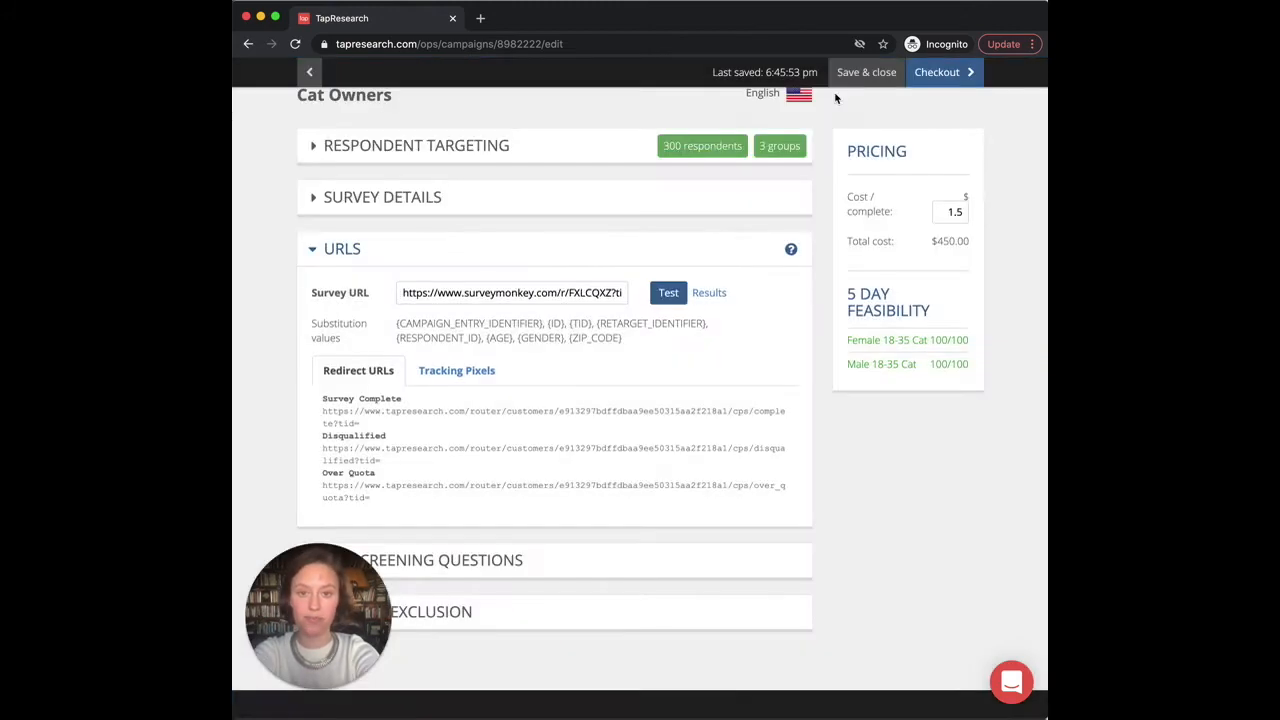
Step: Collapse URLs, expand the empty Prescreening Questions section, and open the support chat panel
click(311, 258)
click(312, 303)
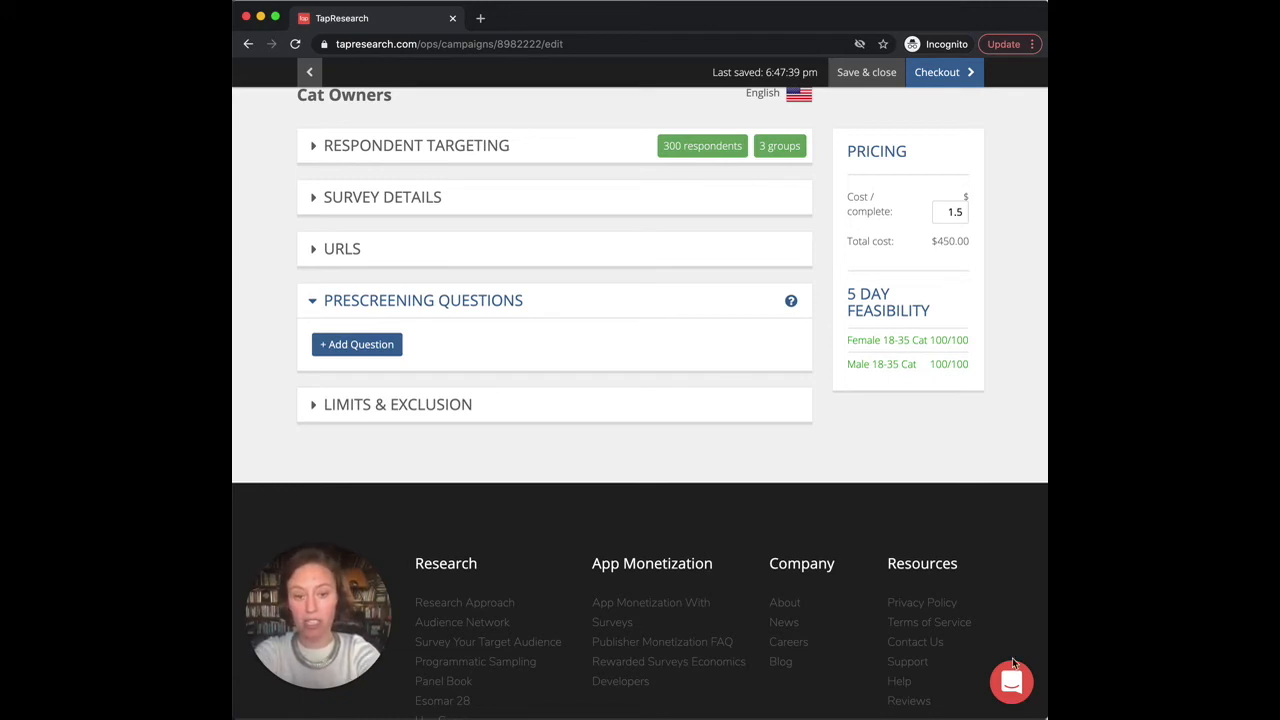
scroll(745, 517, up, 1)
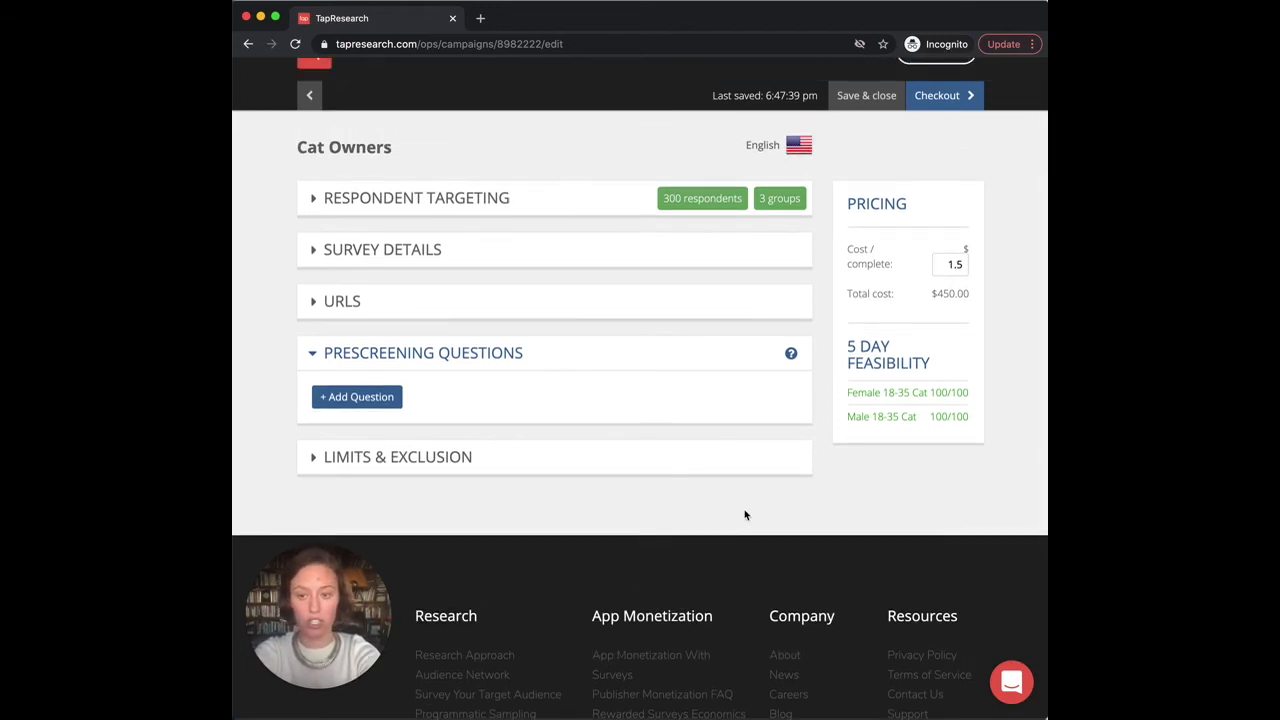
click(1009, 683)
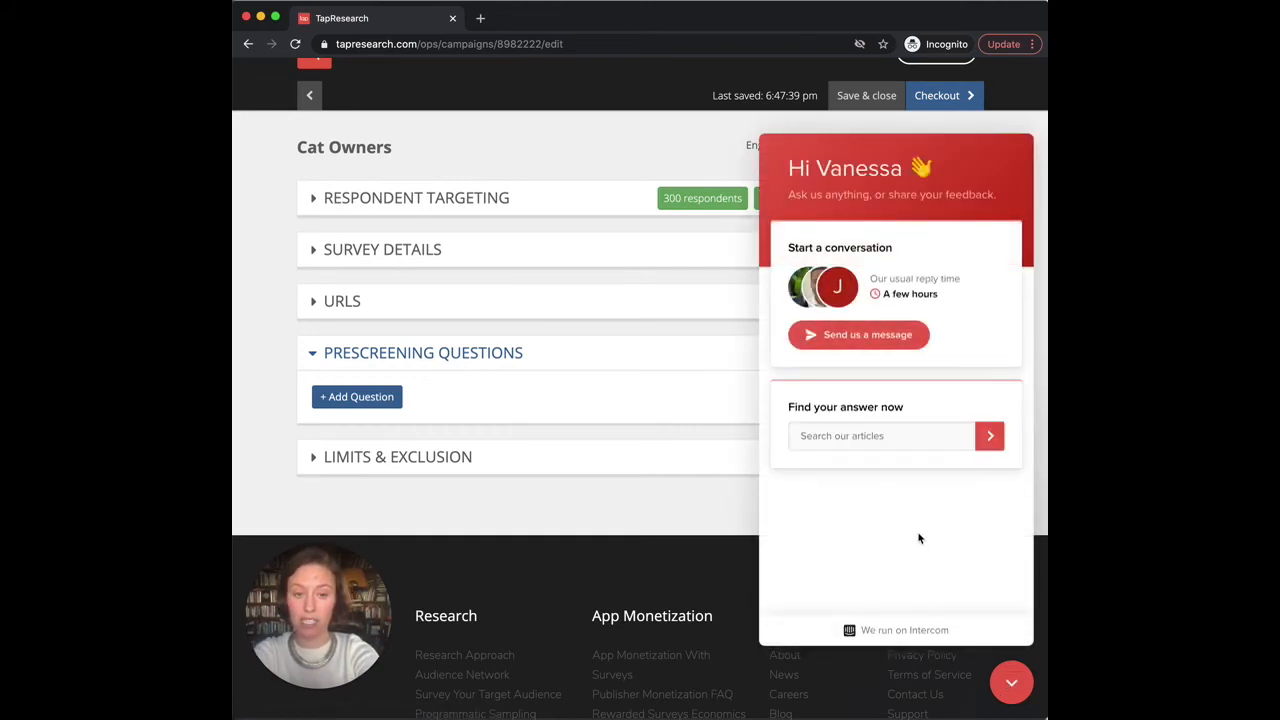
click(886, 336)
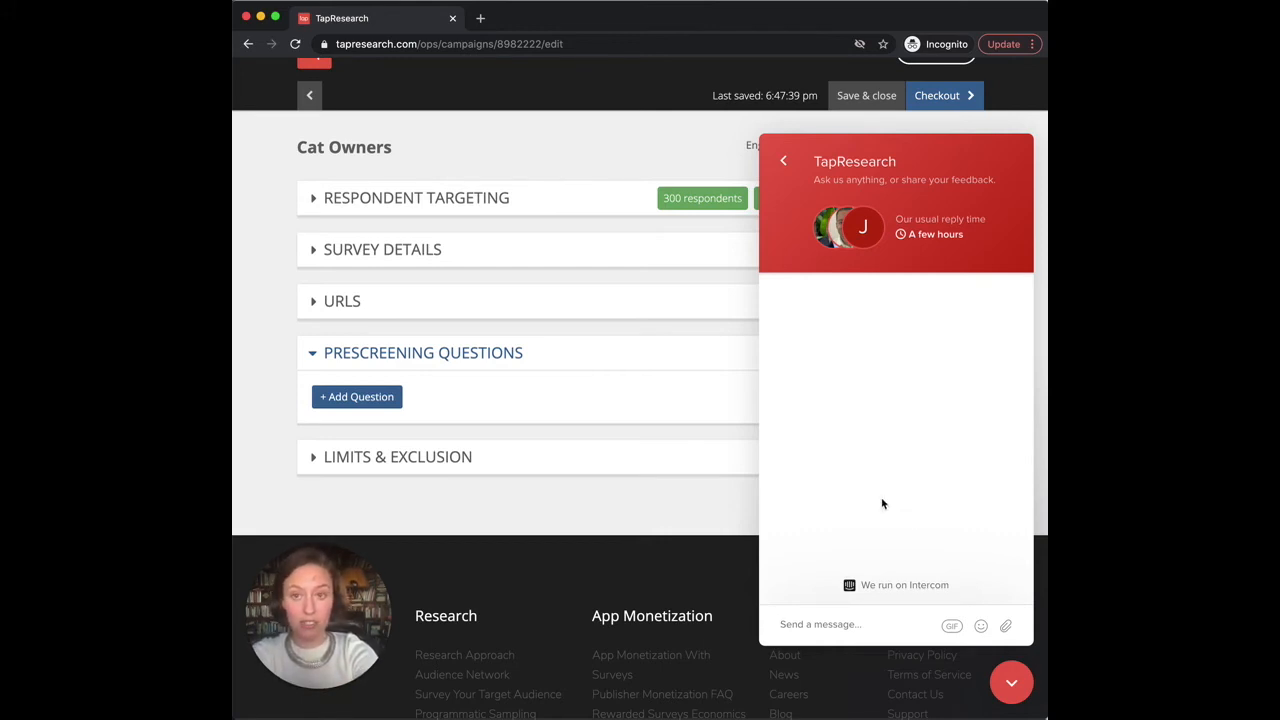
right_click(500, 42)
click(437, 114)
click(437, 114)
drag(541, 44, 506, 46)
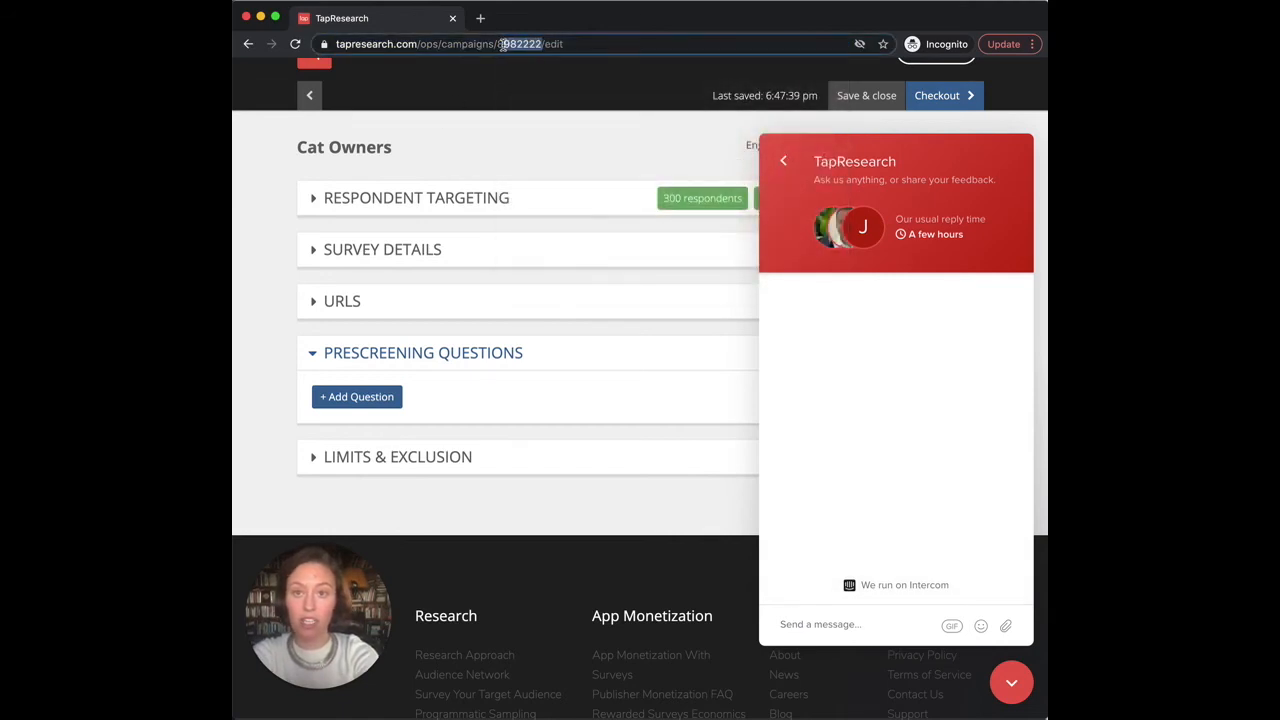
click(559, 44)
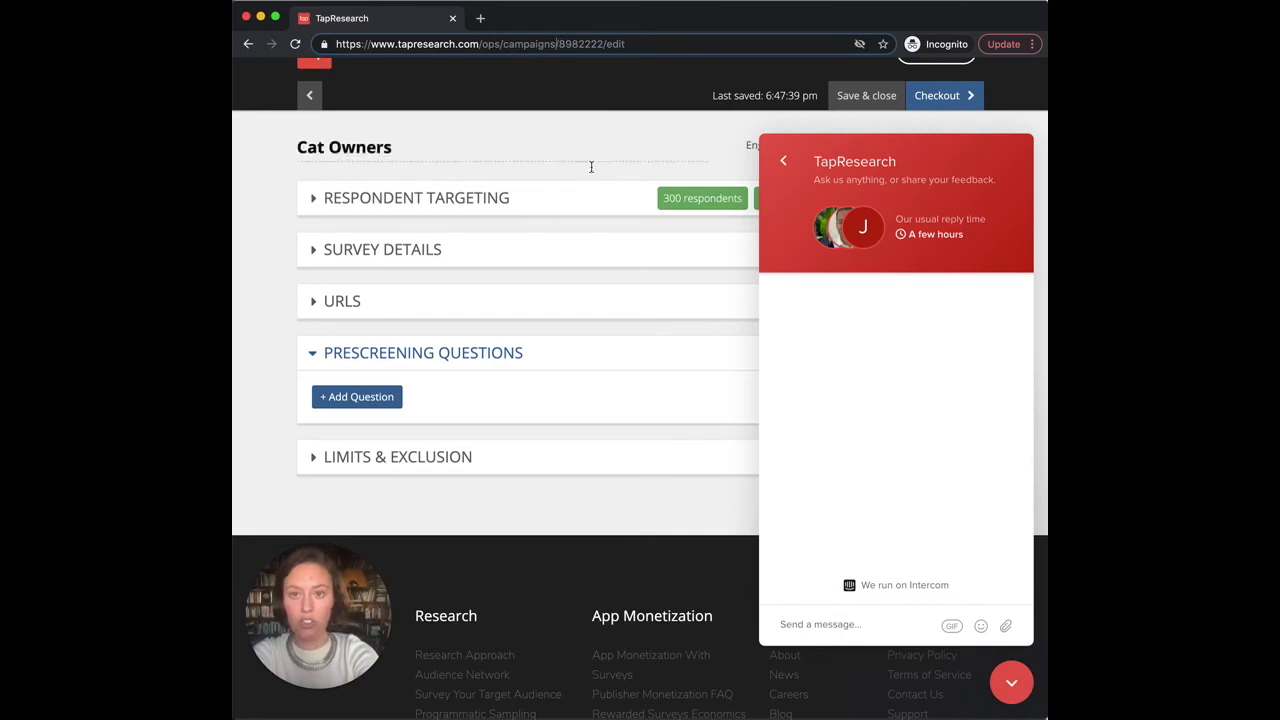
drag(559, 44, 603, 47)
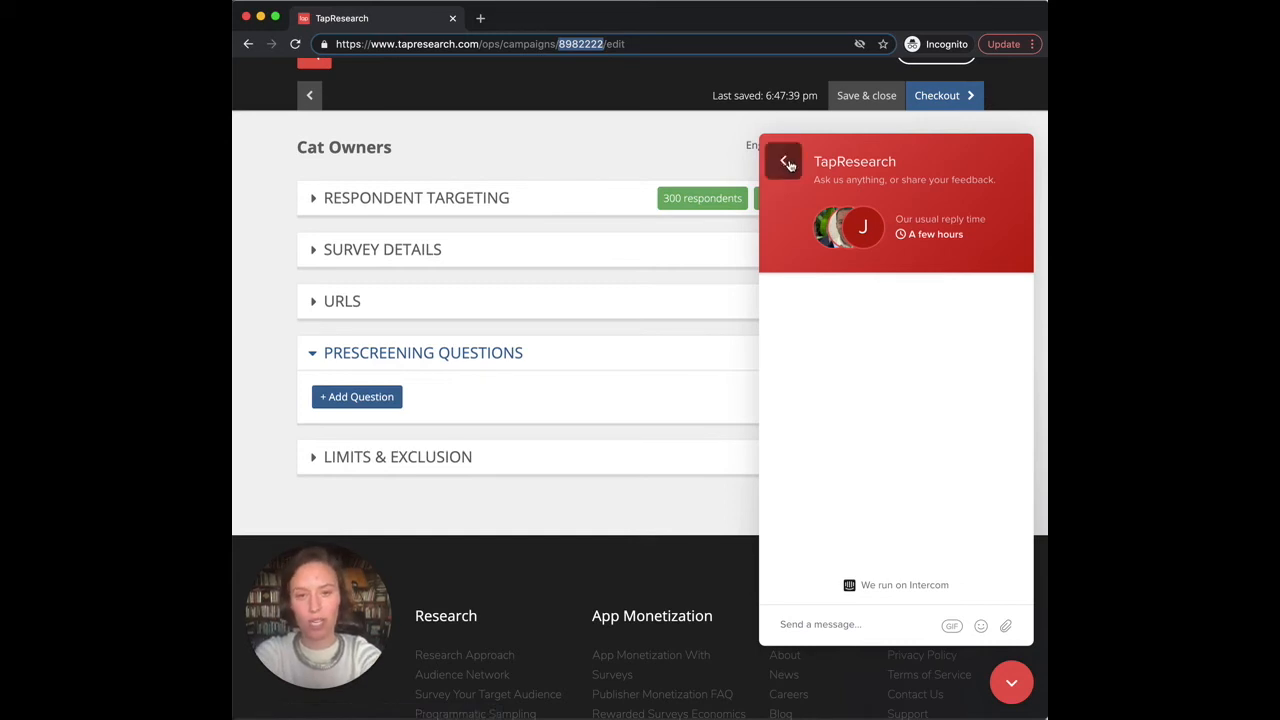
click(783, 160)
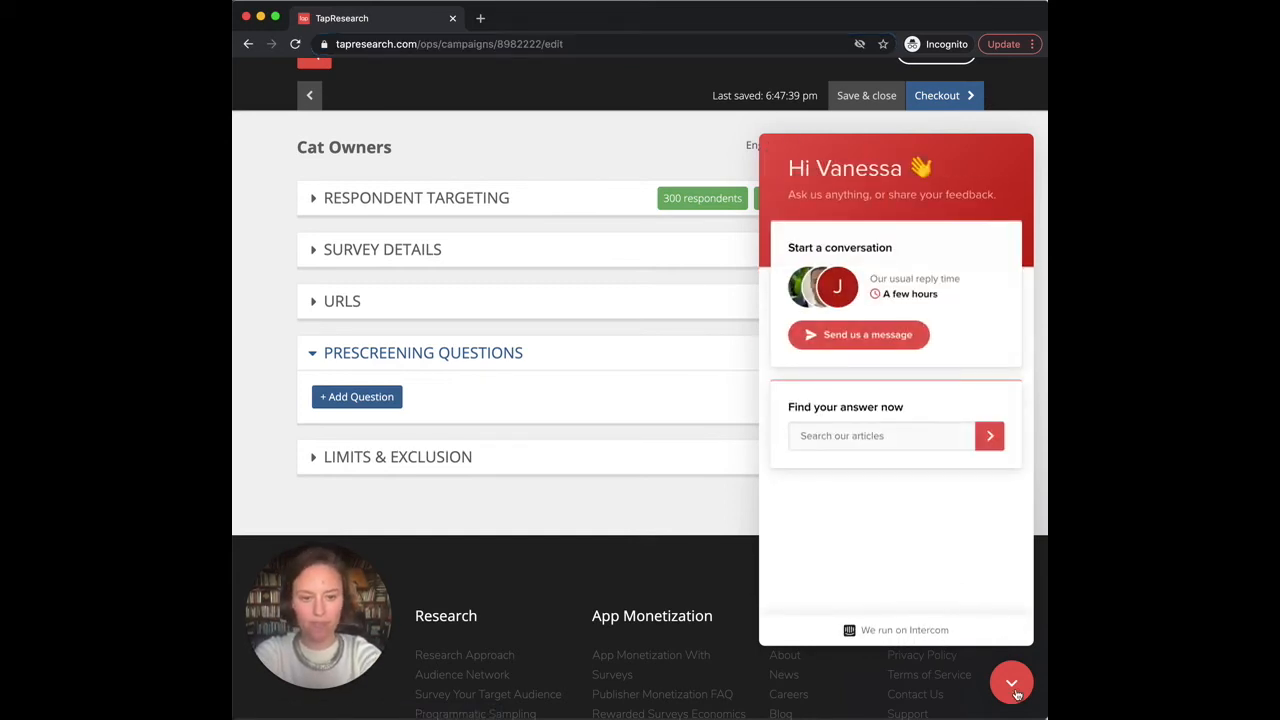
Step: Close the support chat, open Limits & Exclusion, and enter then clear a daily cap of 15
click(1015, 690)
click(481, 456)
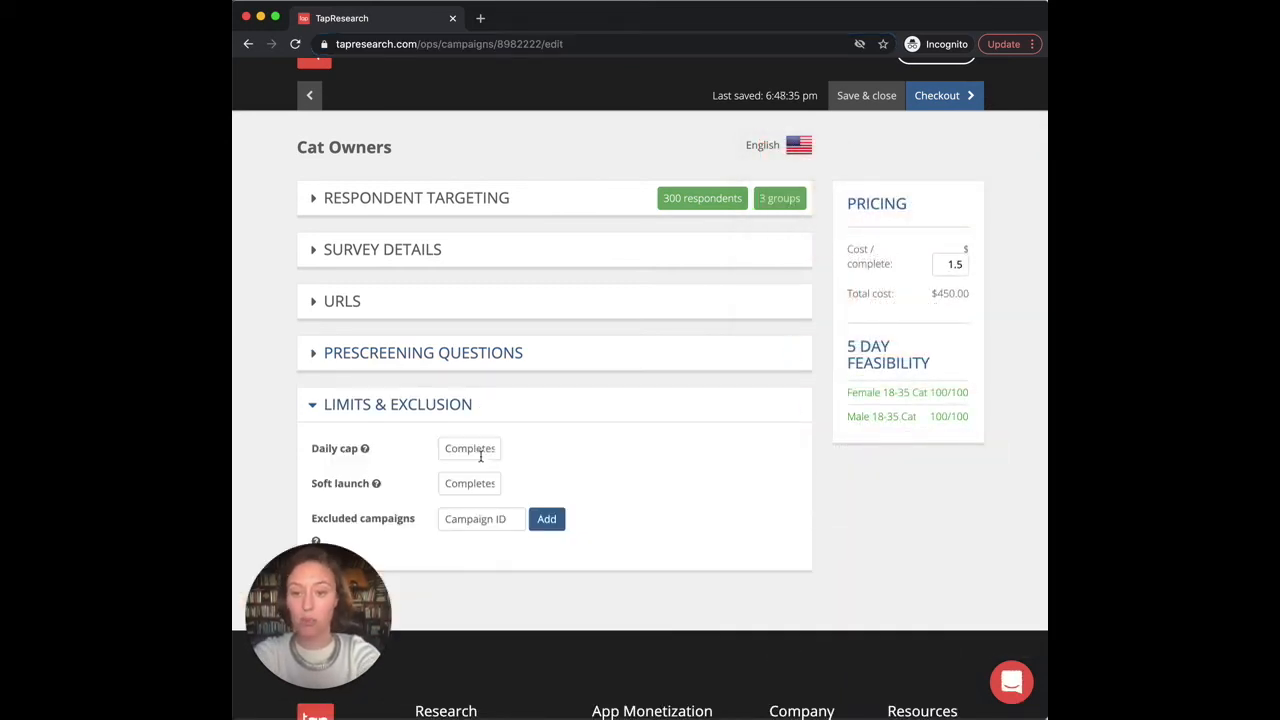
scroll(481, 456, down, 2)
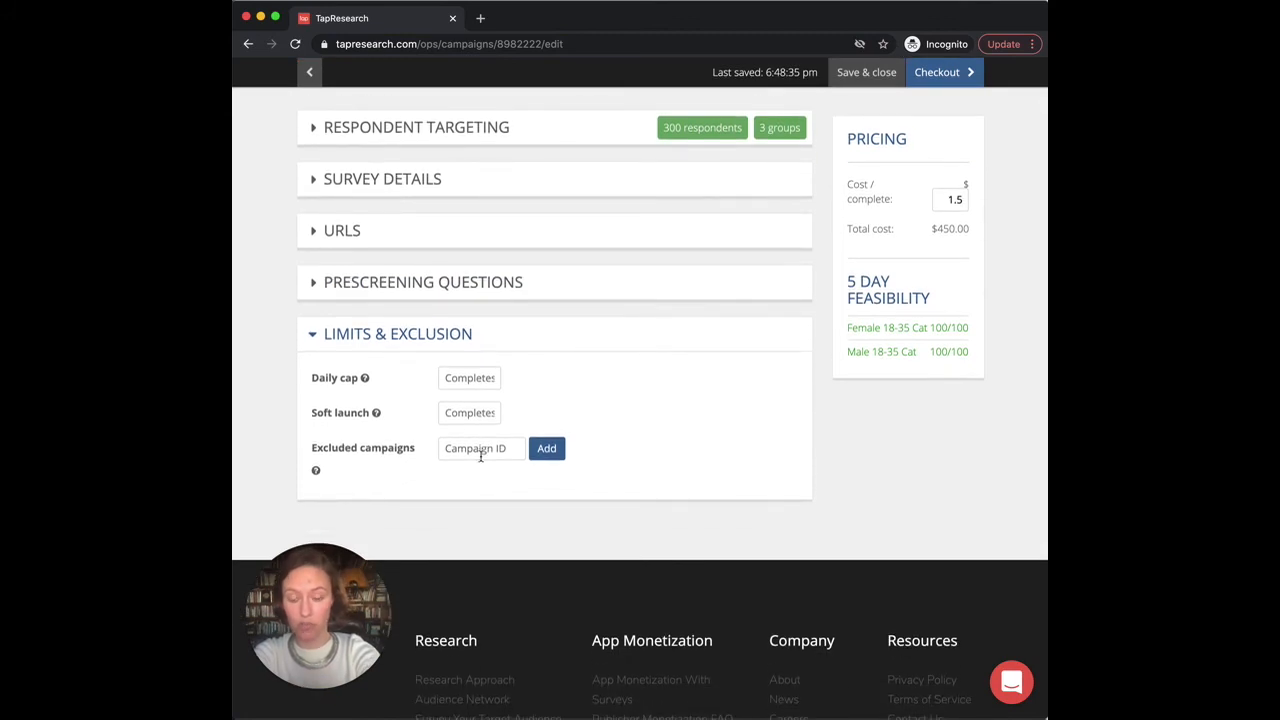
mouse_move(366, 379)
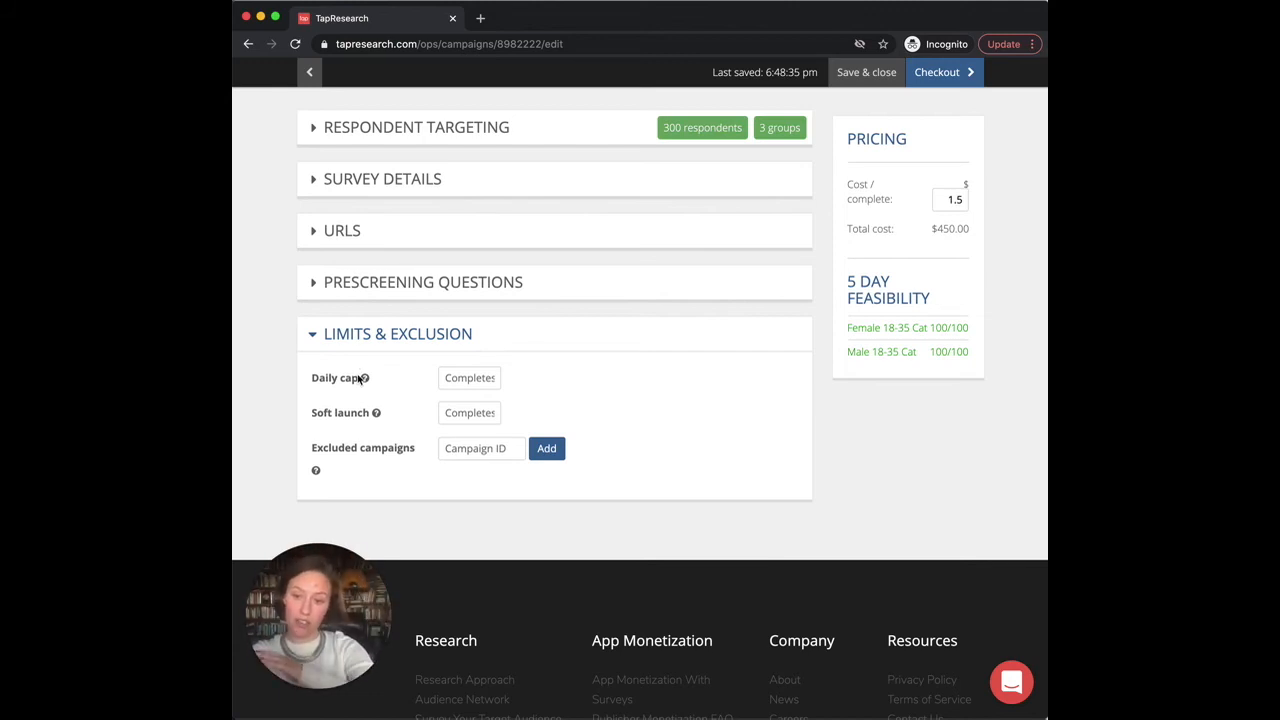
click(456, 377)
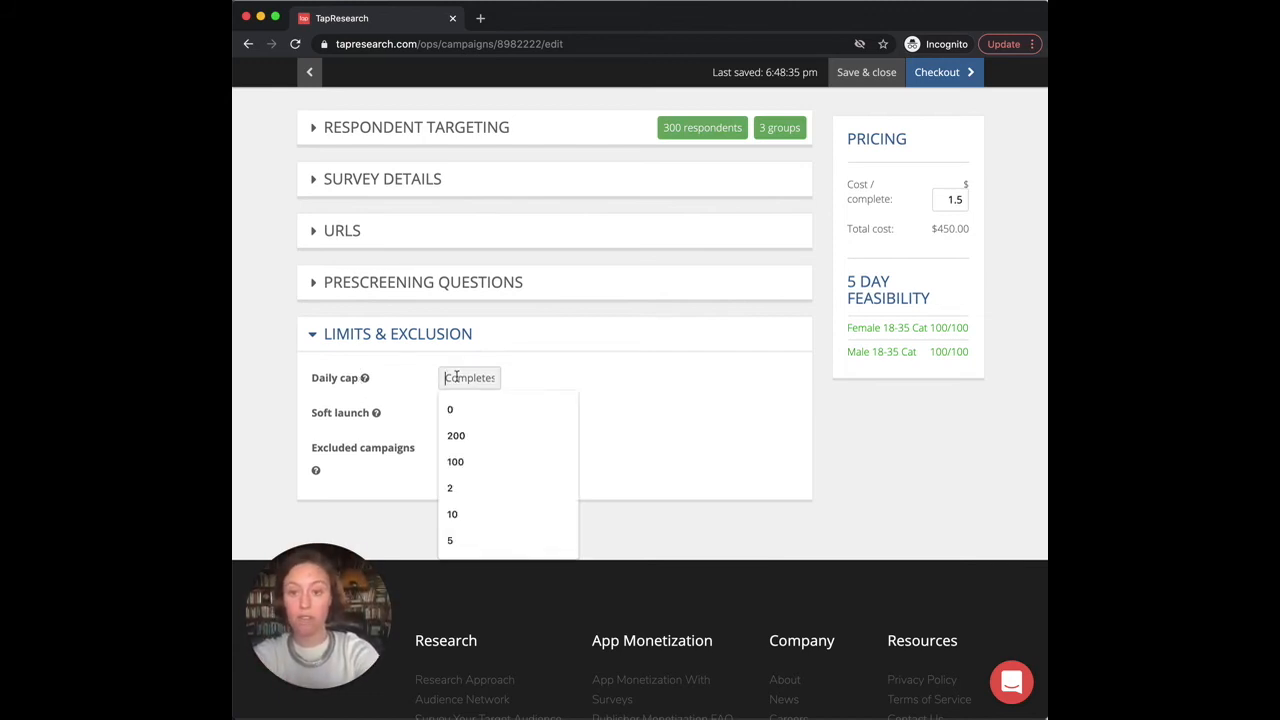
text(15)
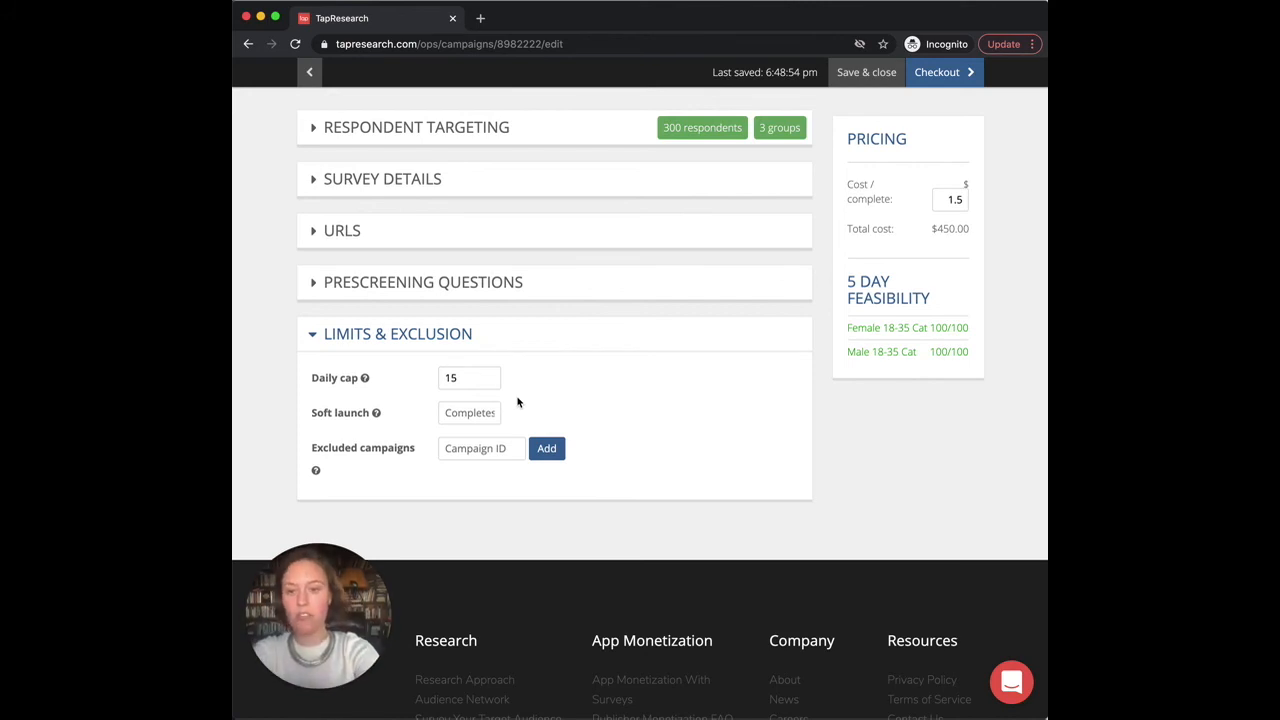
double_click(450, 377)
key(BackSpace)
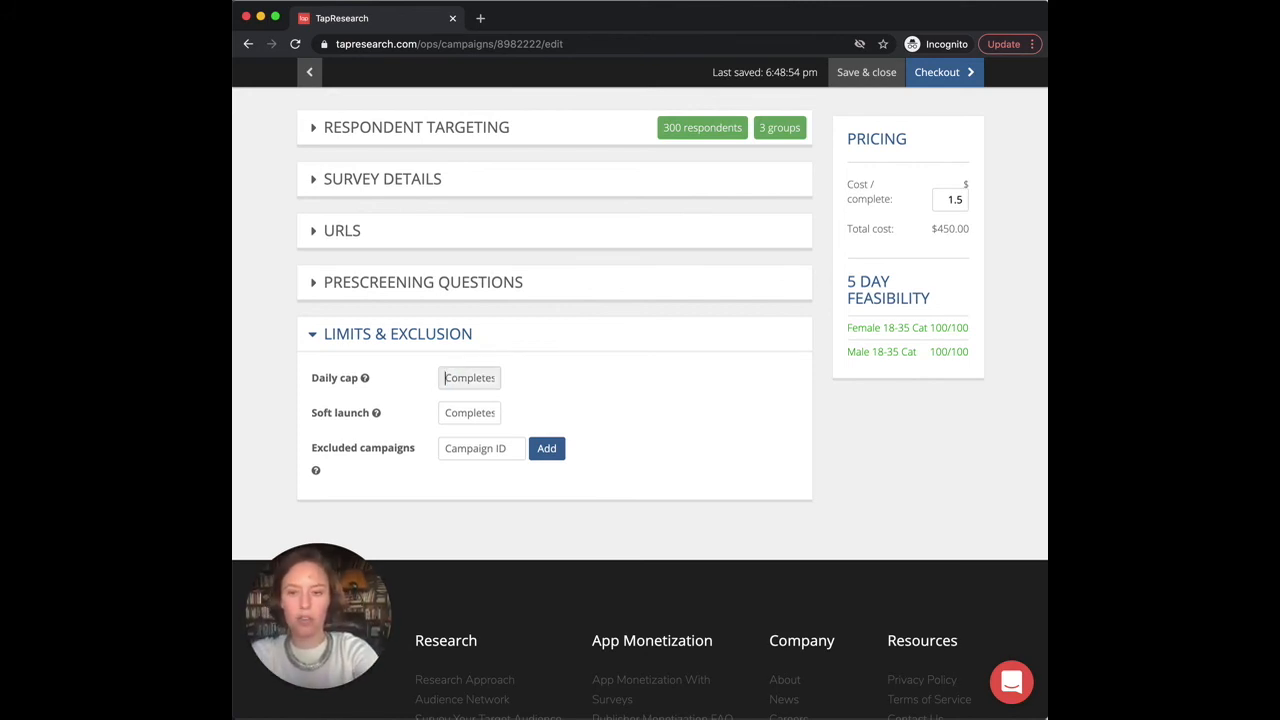
click(570, 408)
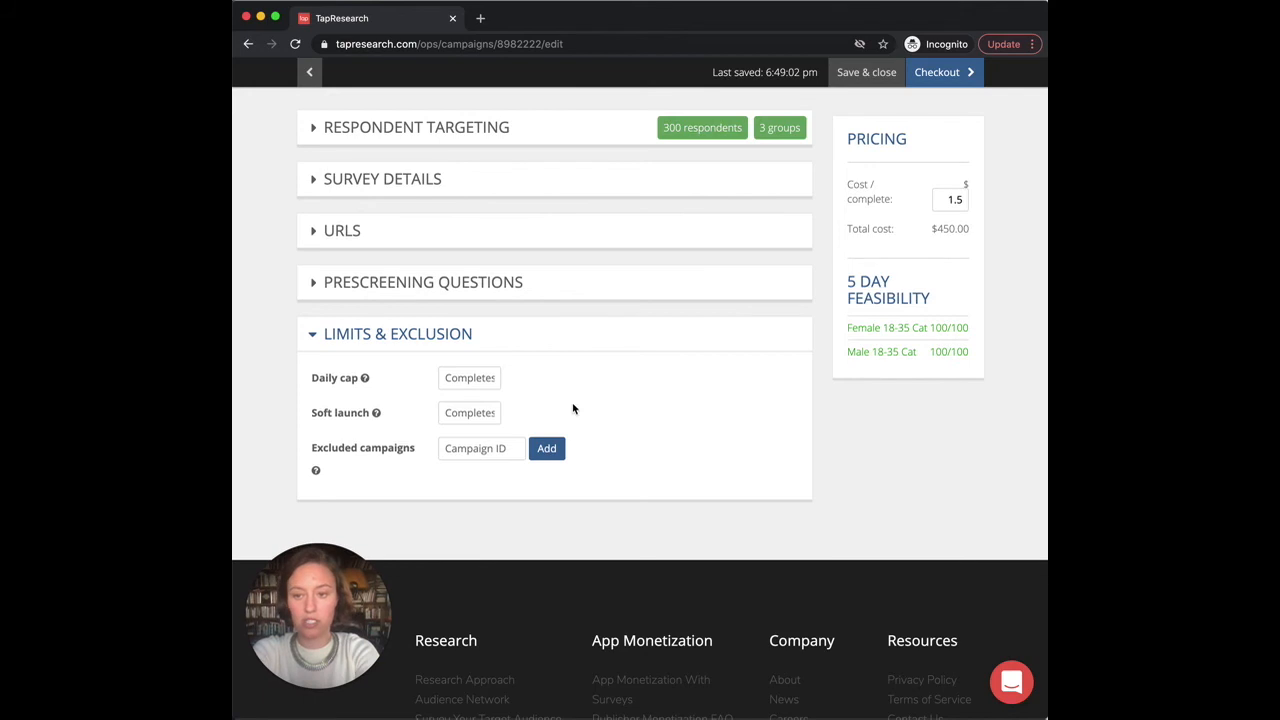
Step: Enter a soft launch limit of 15, then clear it so the field stays empty
click(463, 412)
text(15)
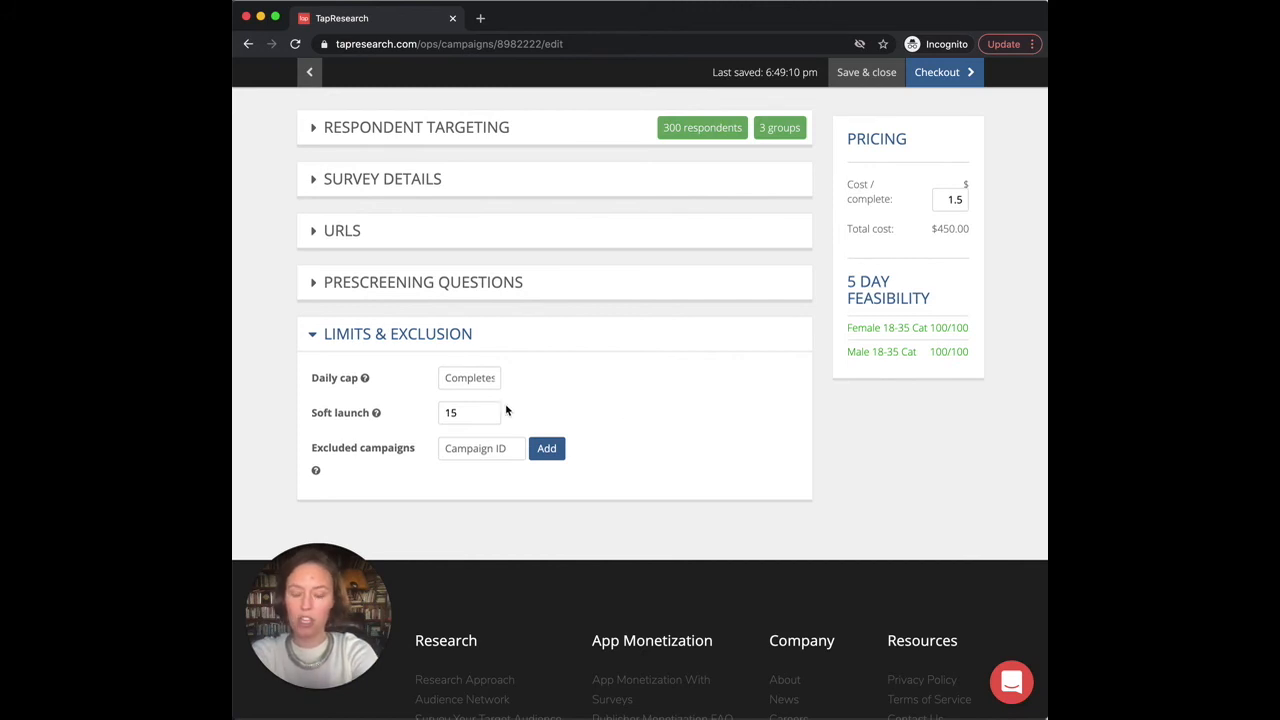
double_click(451, 413)
key(BackSpace)
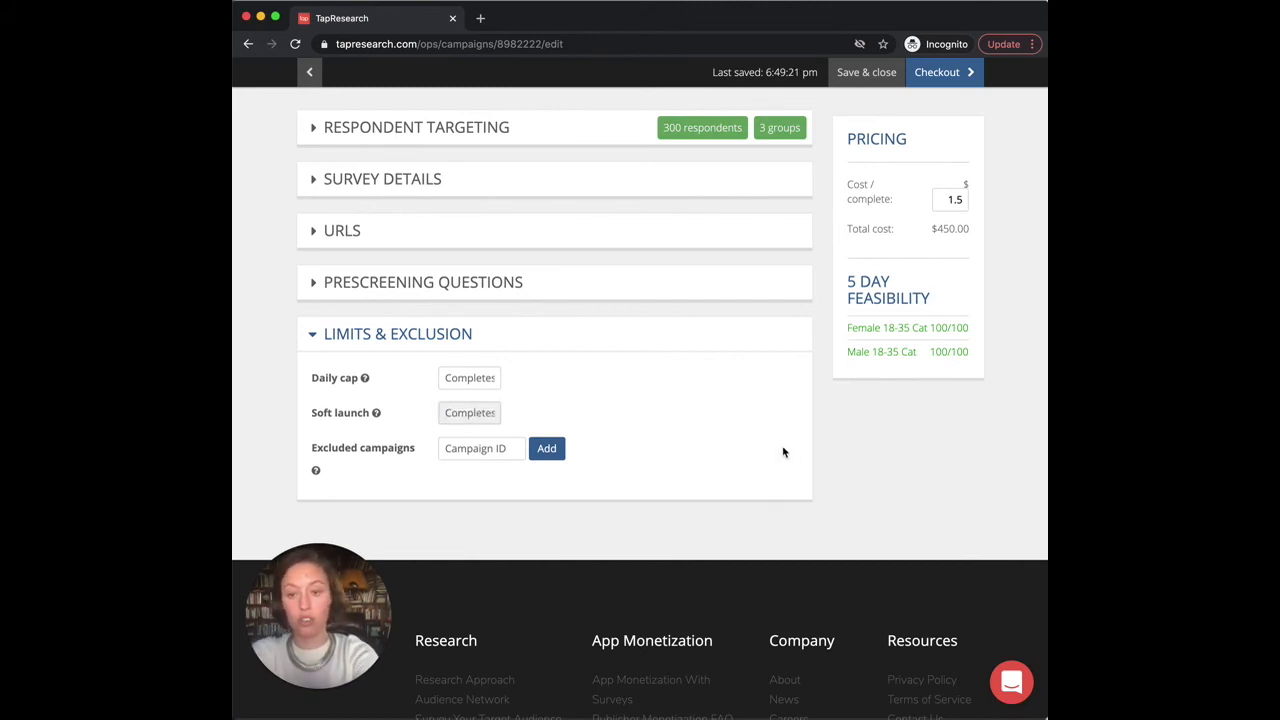
click(748, 409)
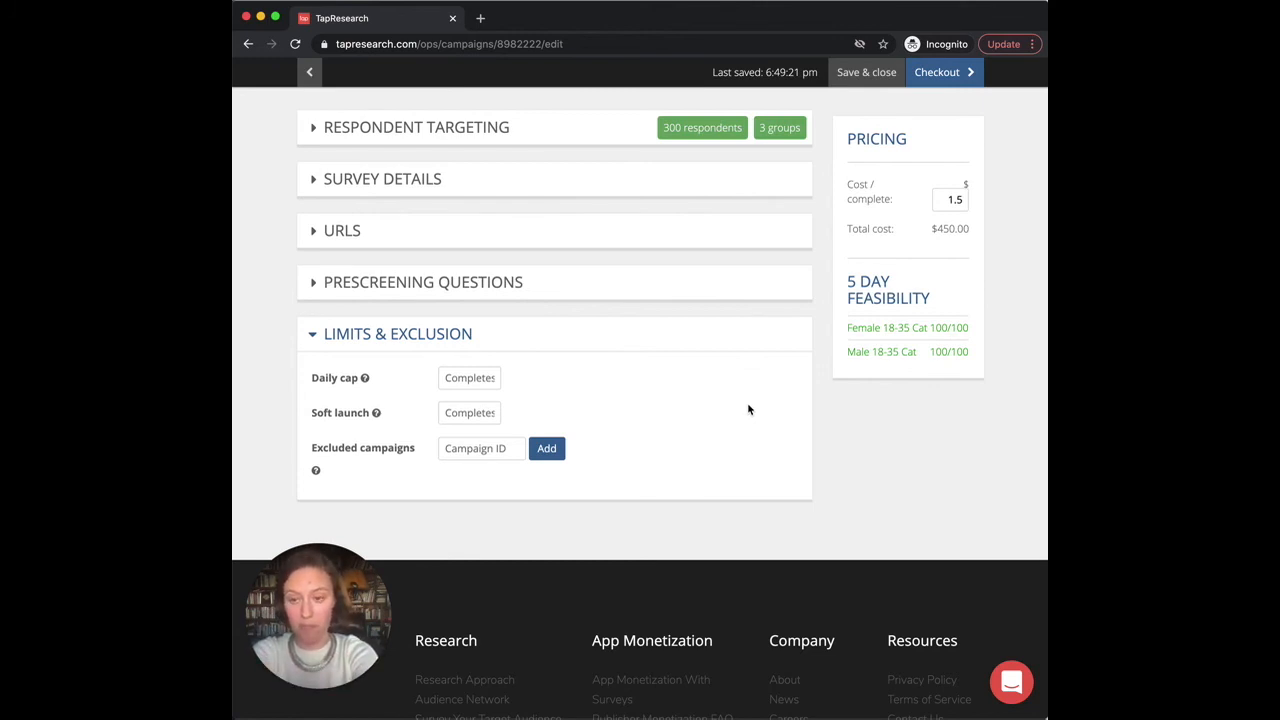
Step: Leave the excluded Campaign ID empty and collapse Limits & Exclusion
click(470, 448)
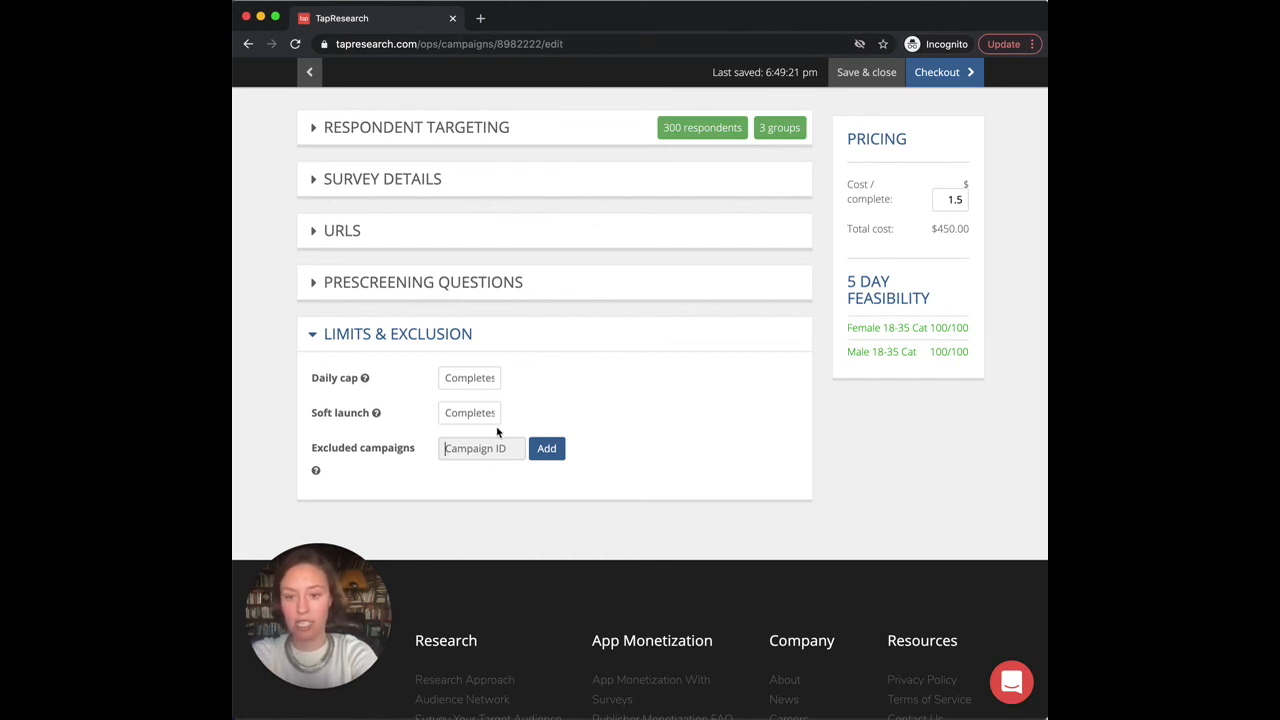
click(679, 381)
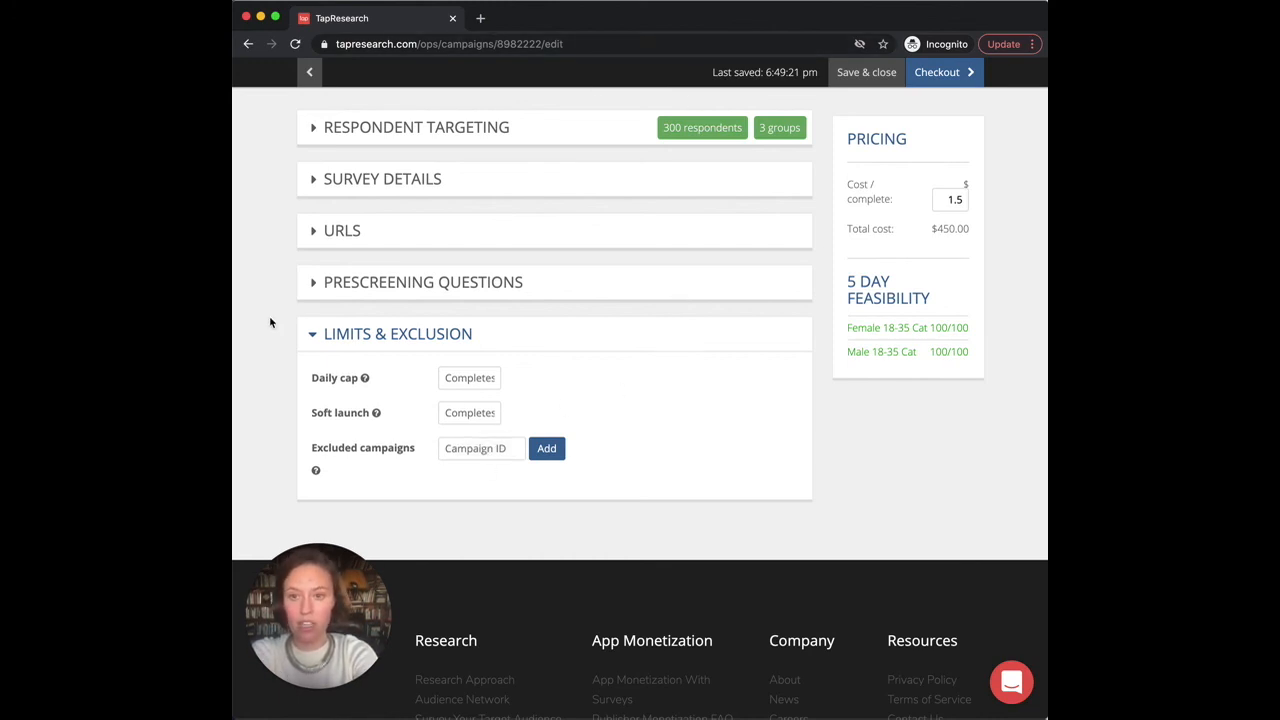
click(345, 340)
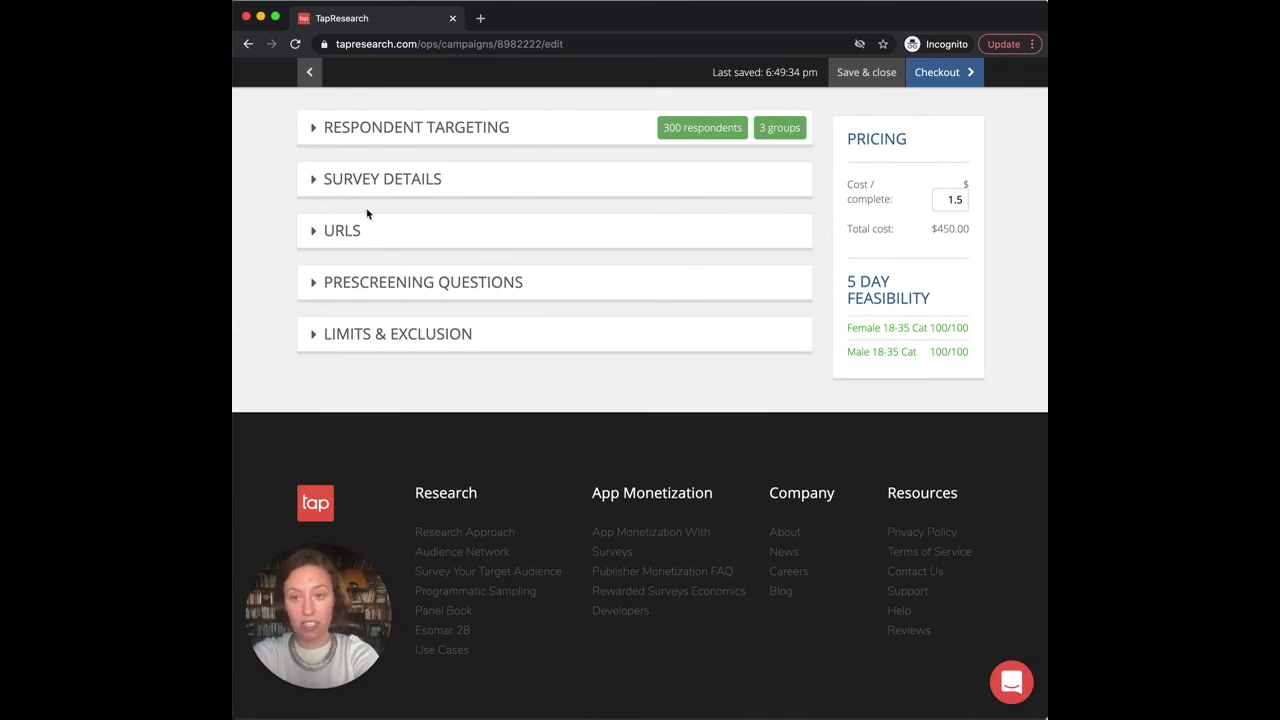
Step: Save & close the Cat Owners draft, returning to the dashboard where it's listed as Draft
scroll(367, 213, up, 1)
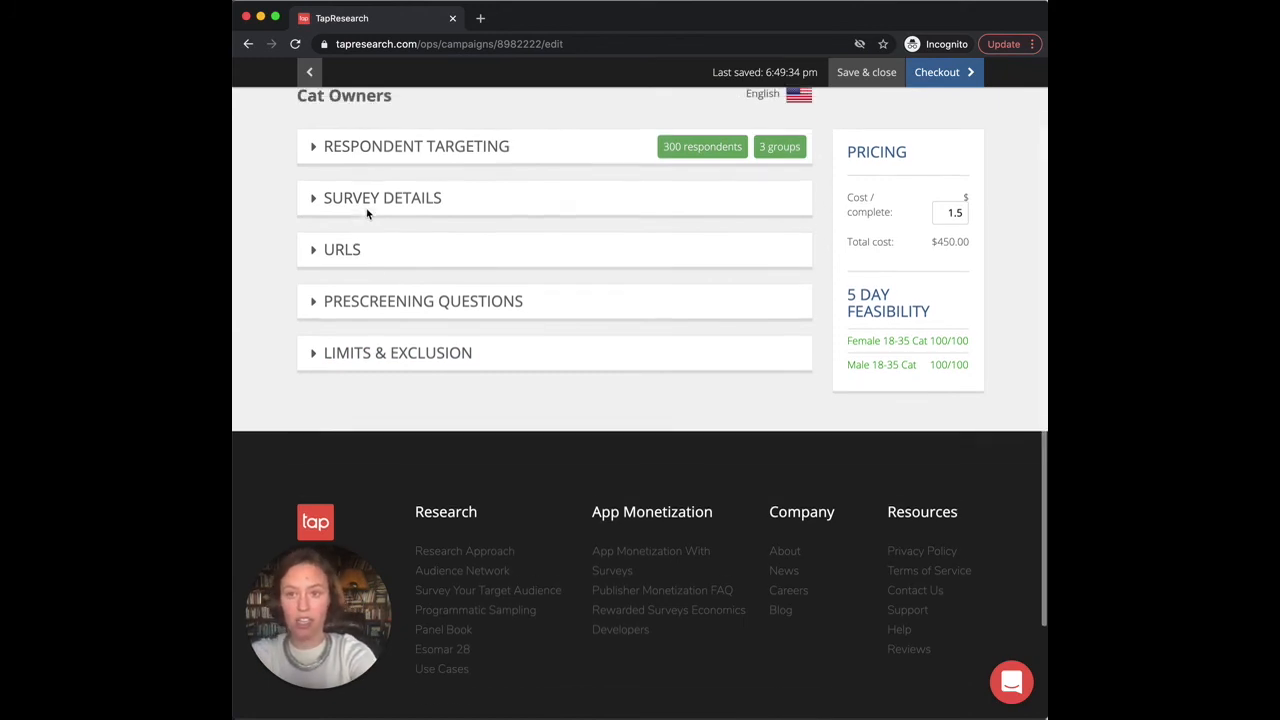
click(397, 389)
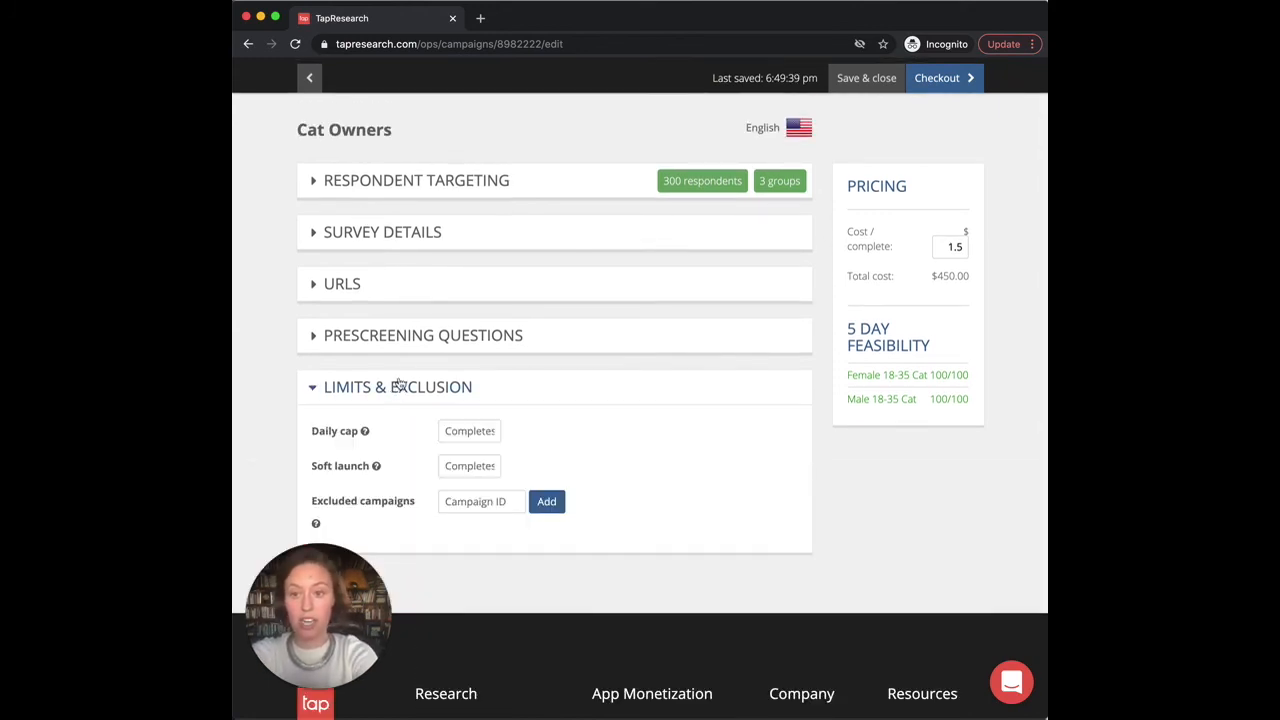
click(397, 388)
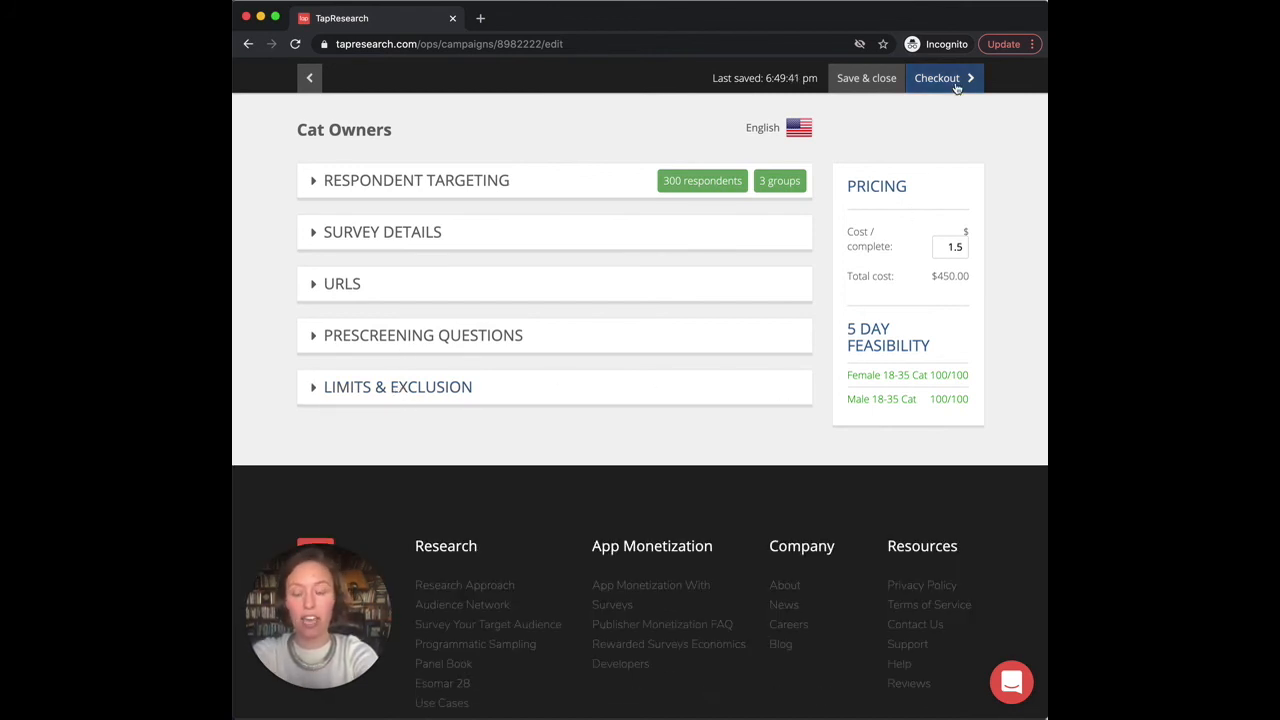
scroll(960, 100, up, 1)
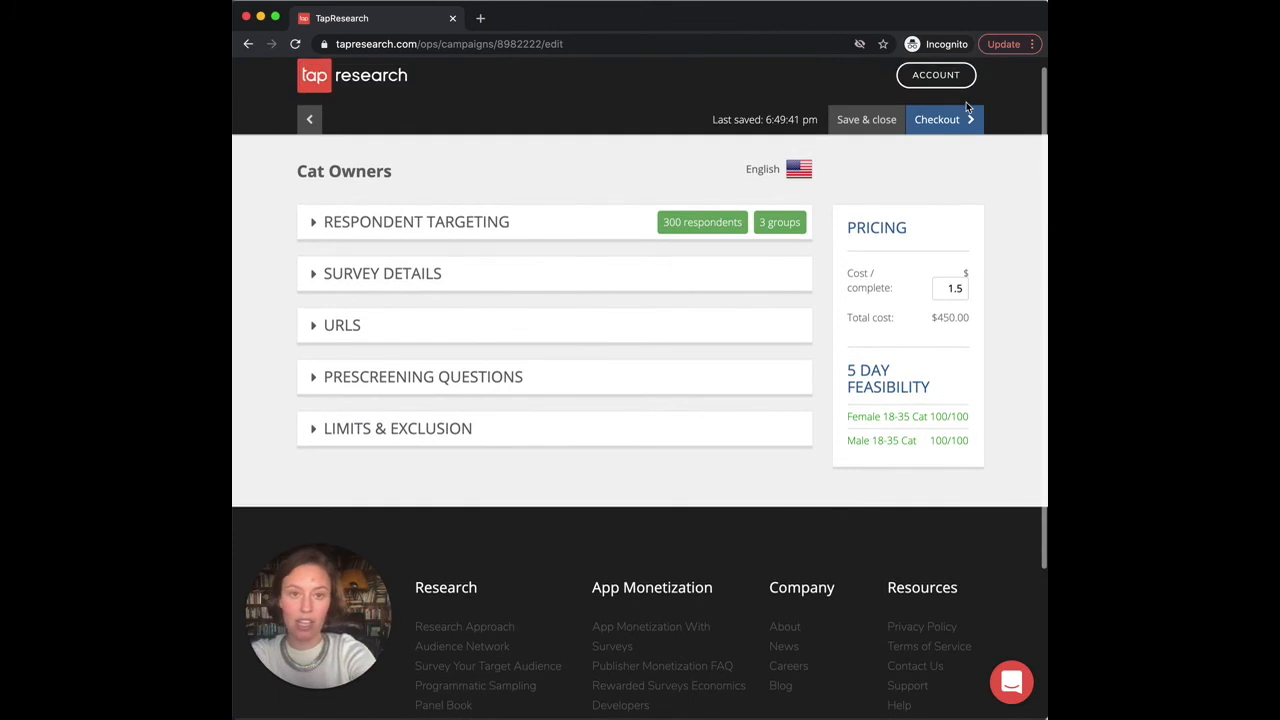
click(852, 128)
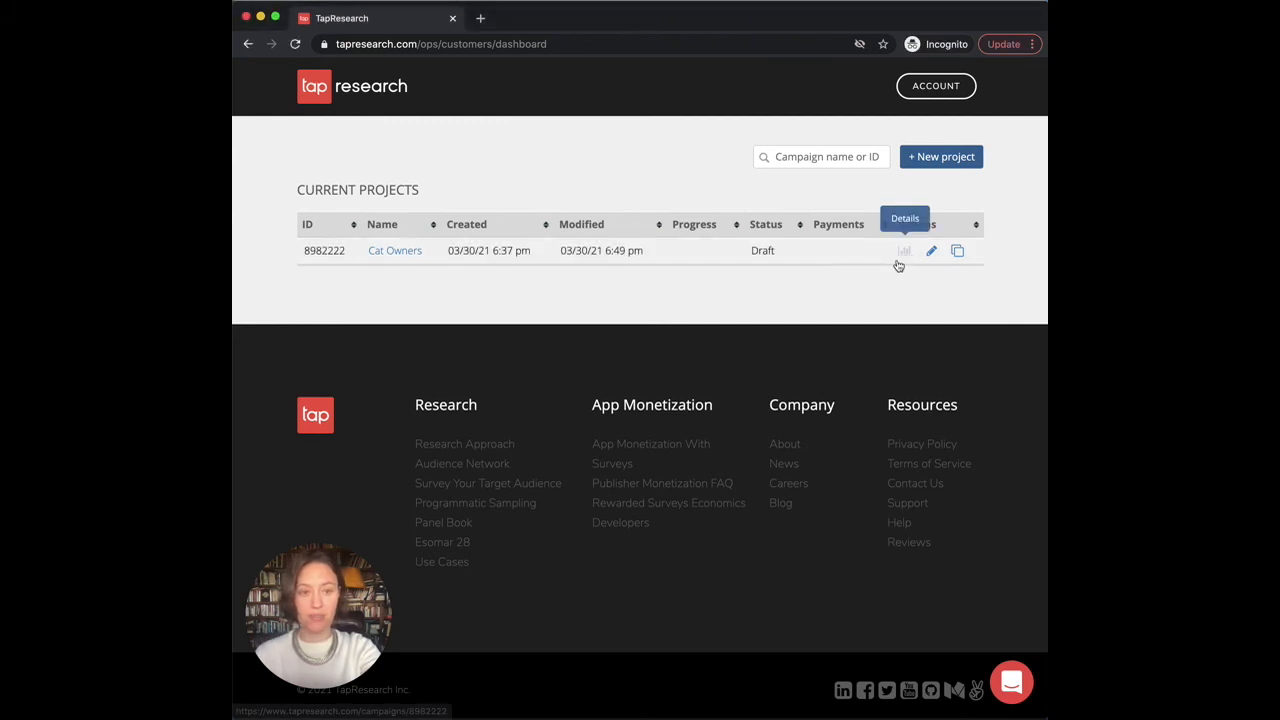
Step: Open the Cat Owners draft's overview showing three 100-remaining quotas, CPI $1.5, LOI 5 and IR 80
click(903, 252)
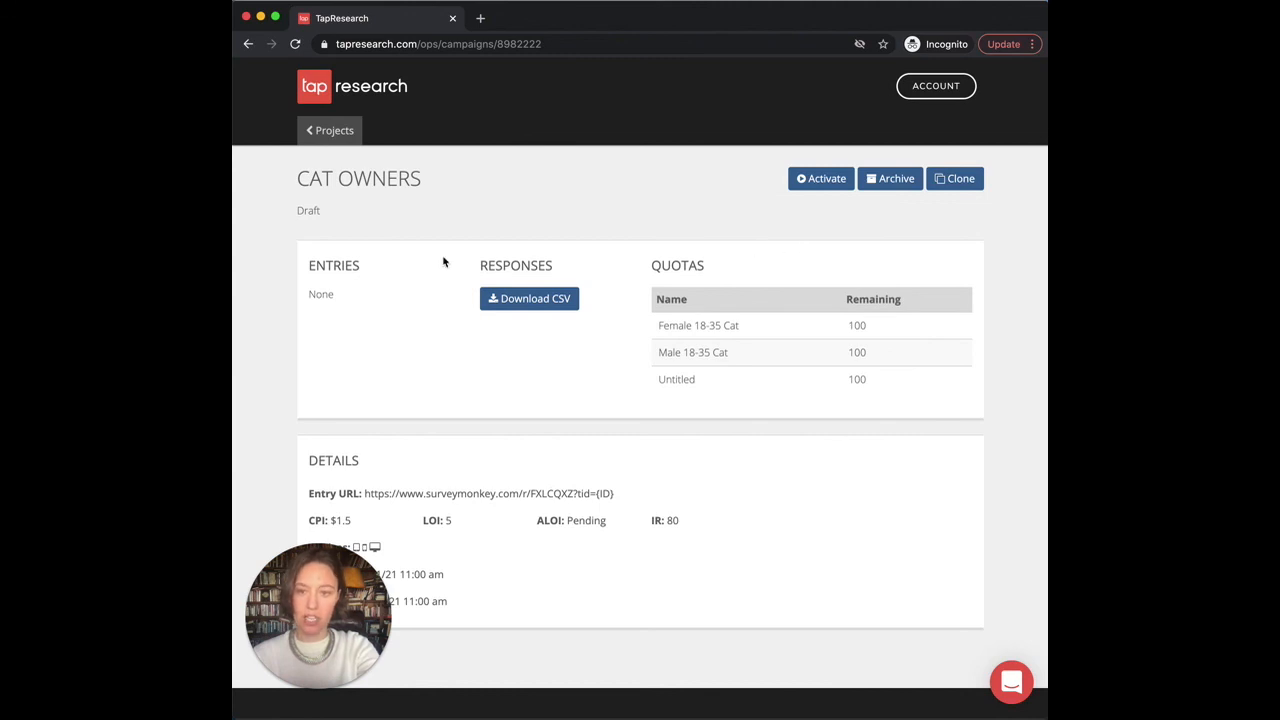
scroll(514, 580, down, 2)
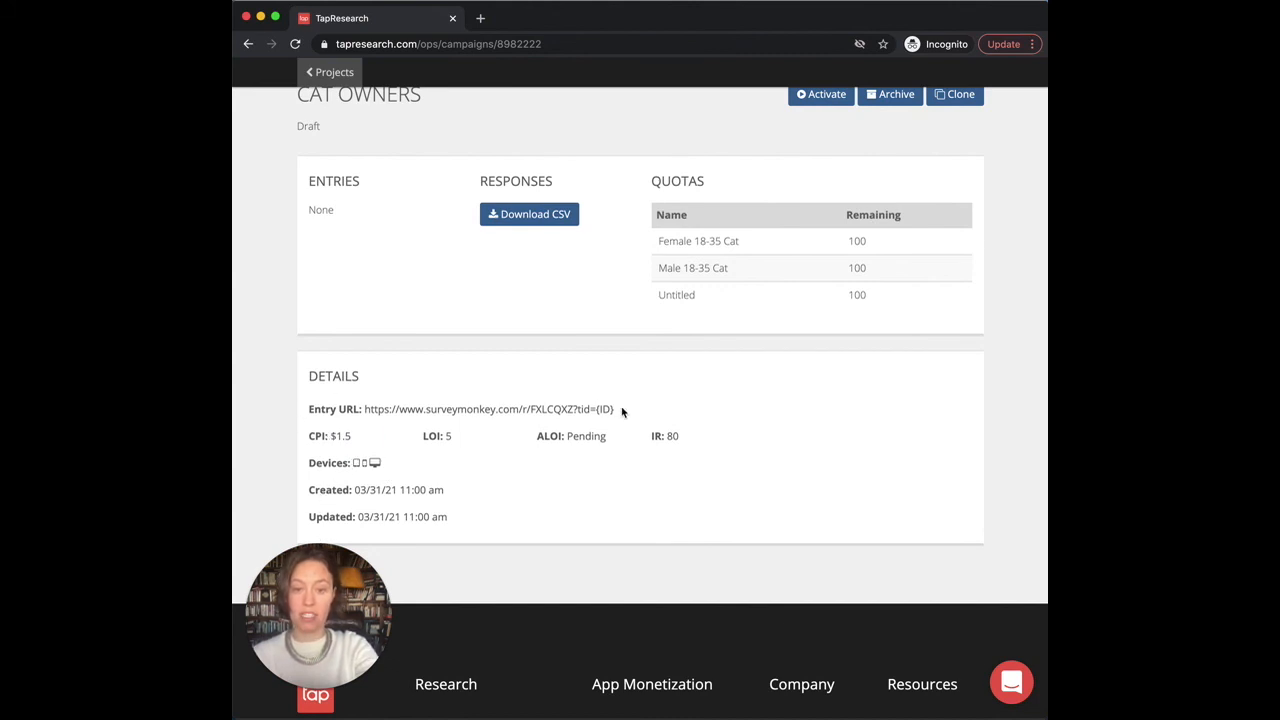
scroll(624, 411, up, 2)
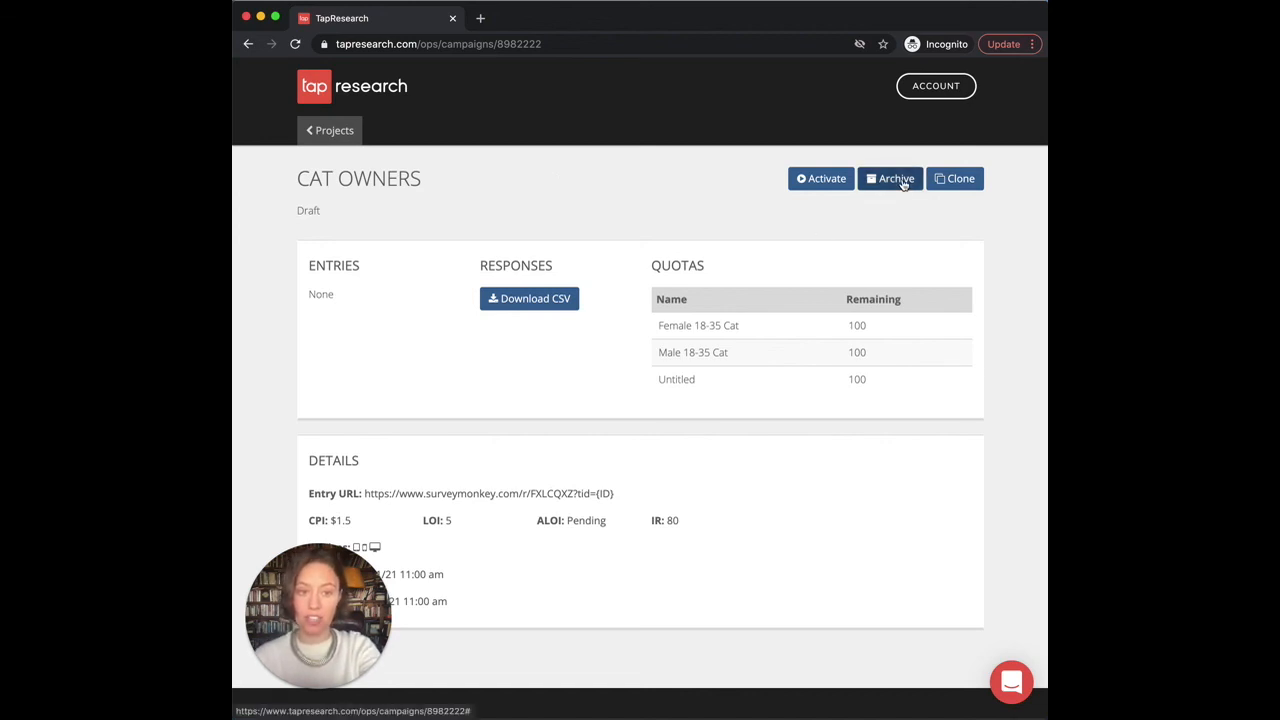
Step: Clone the Cat Owners campaign with Canada as the target country
click(966, 184)
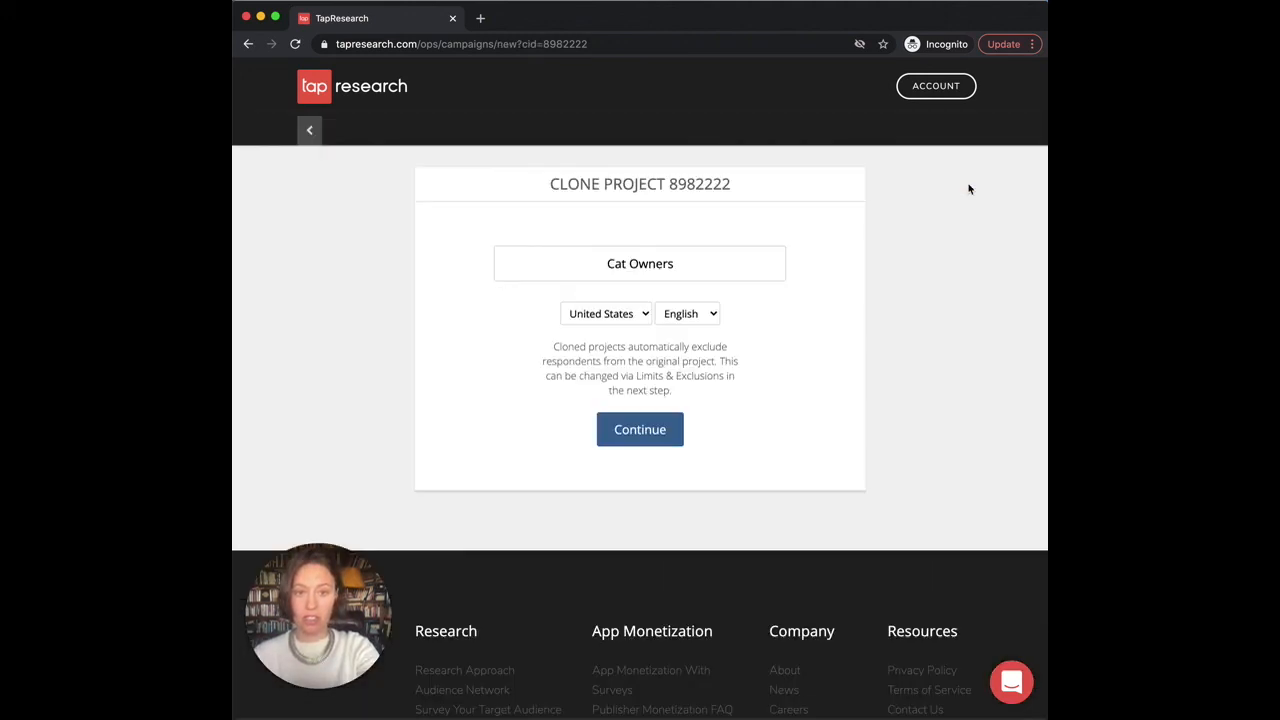
click(636, 318)
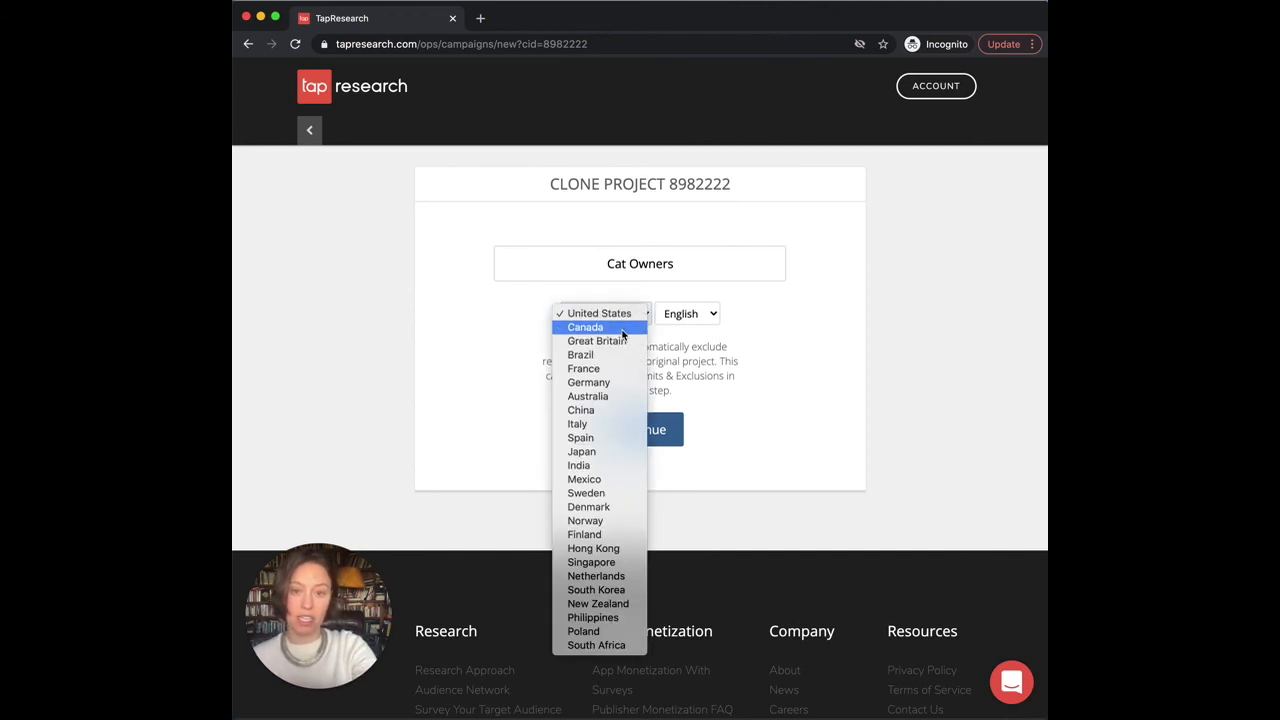
click(622, 330)
click(645, 432)
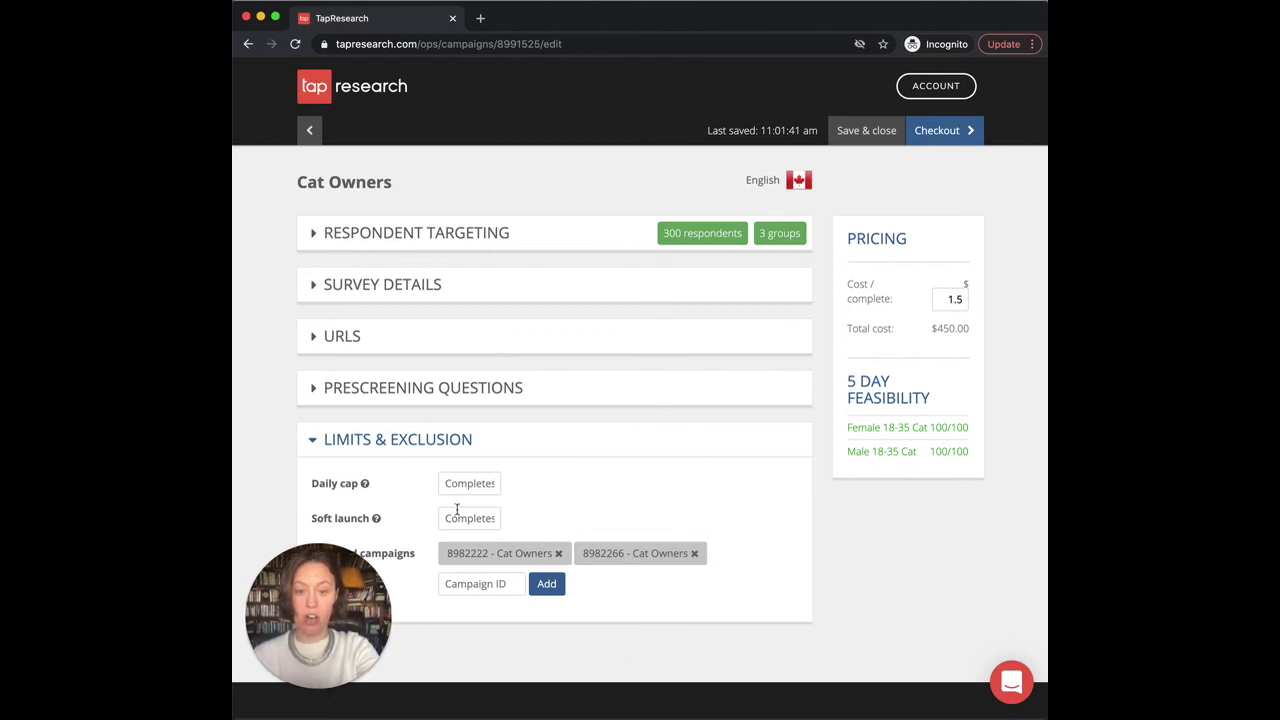
Step: Review the Canadian clone's Respondent Targeting, Survey Details and URLs sections, then save and close it
click(486, 228)
scroll(428, 386, down, 1)
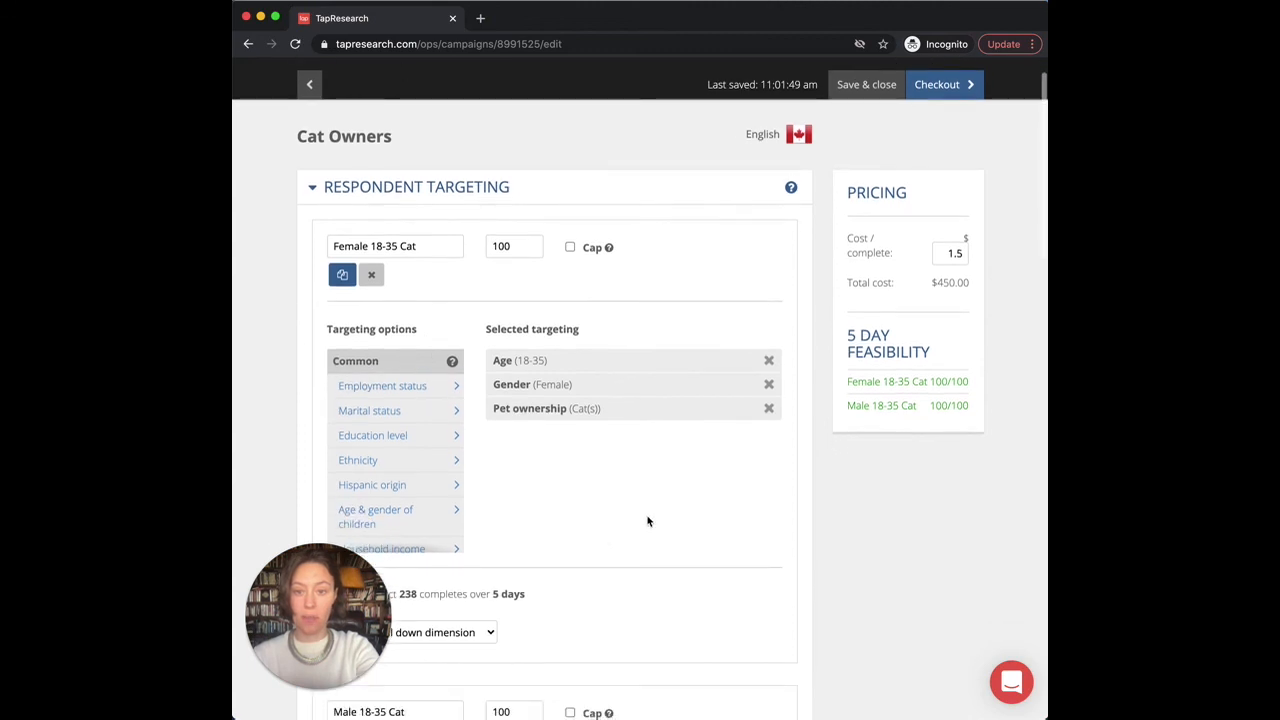
scroll(601, 479, down, 2)
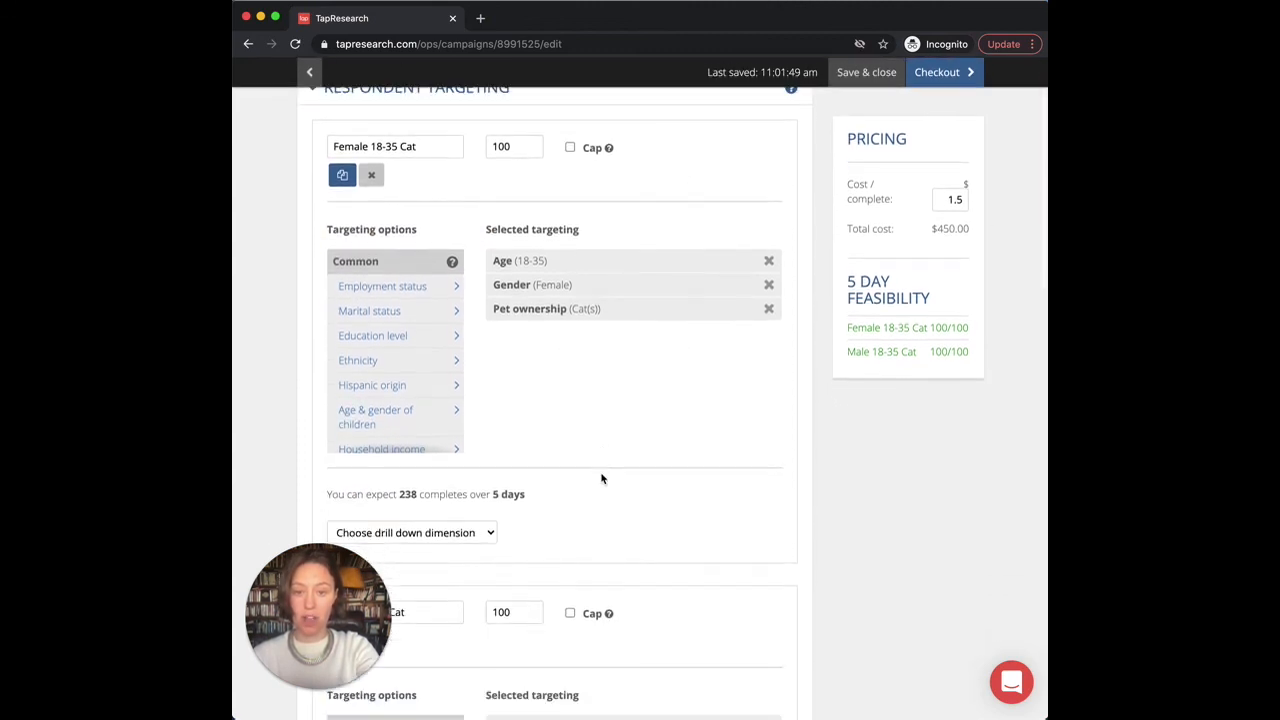
scroll(601, 479, down, 4)
scroll(586, 418, down, 4)
scroll(586, 418, down, 15)
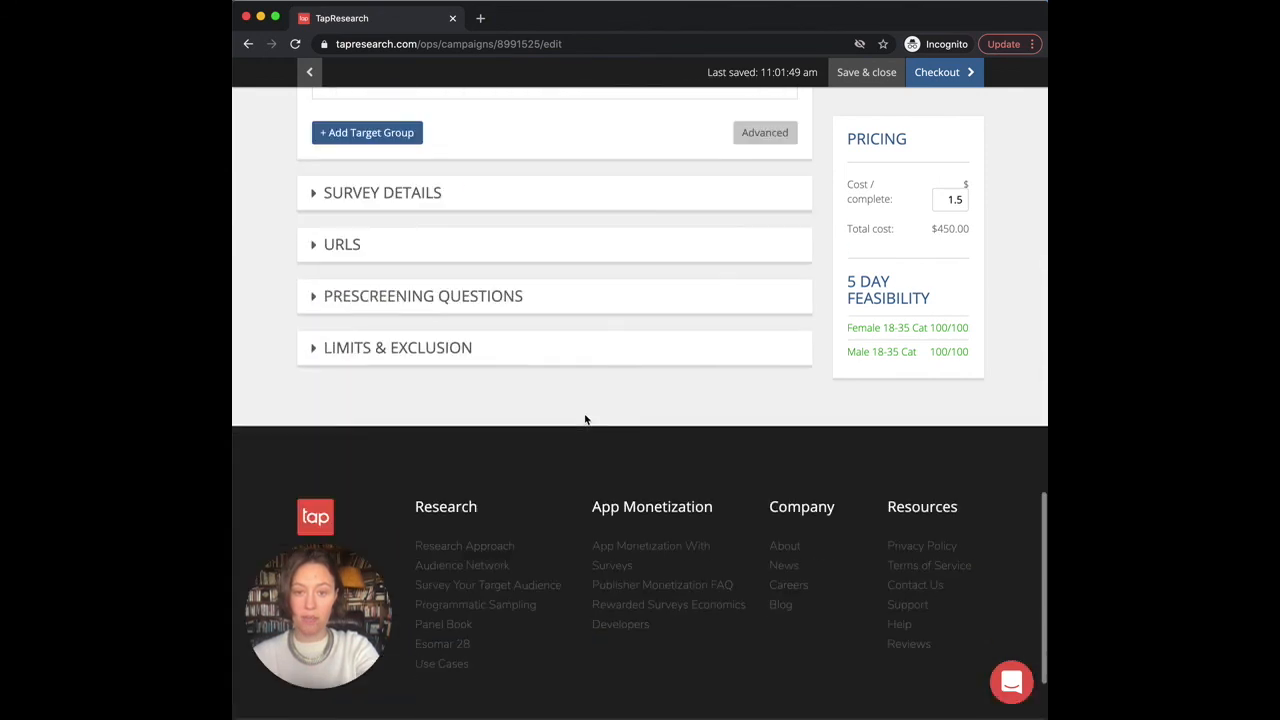
click(525, 160)
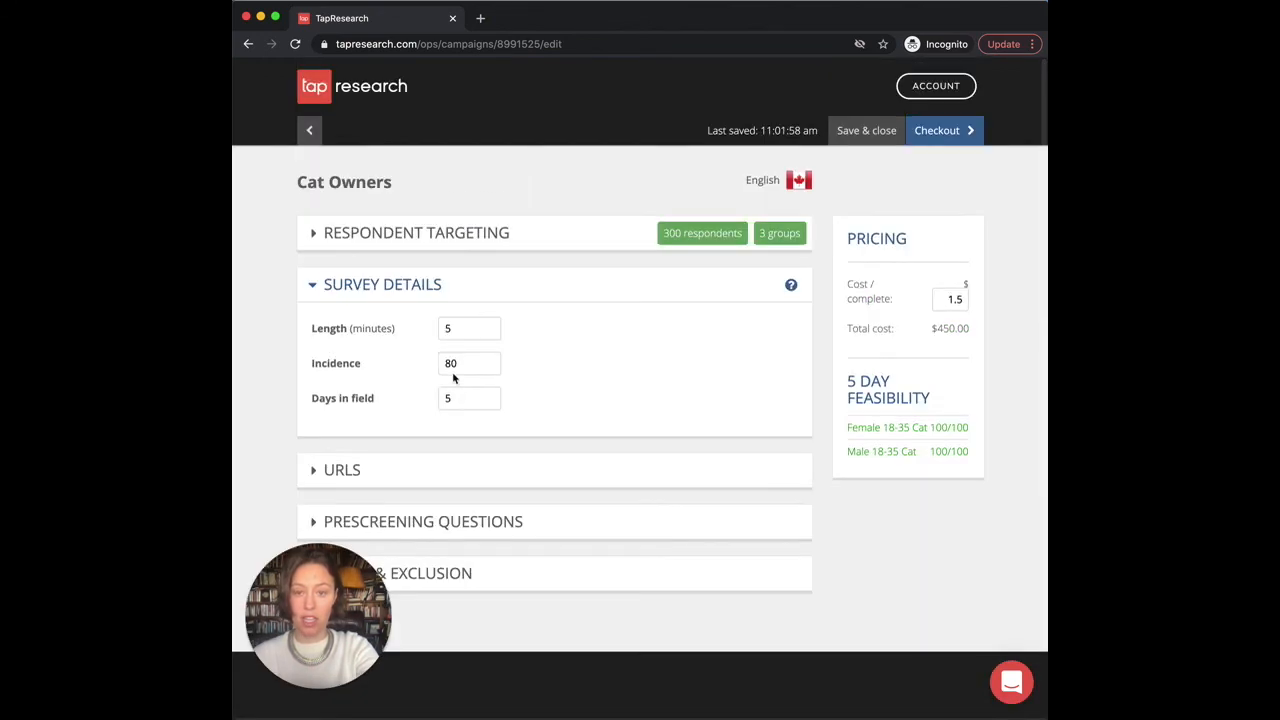
click(427, 471)
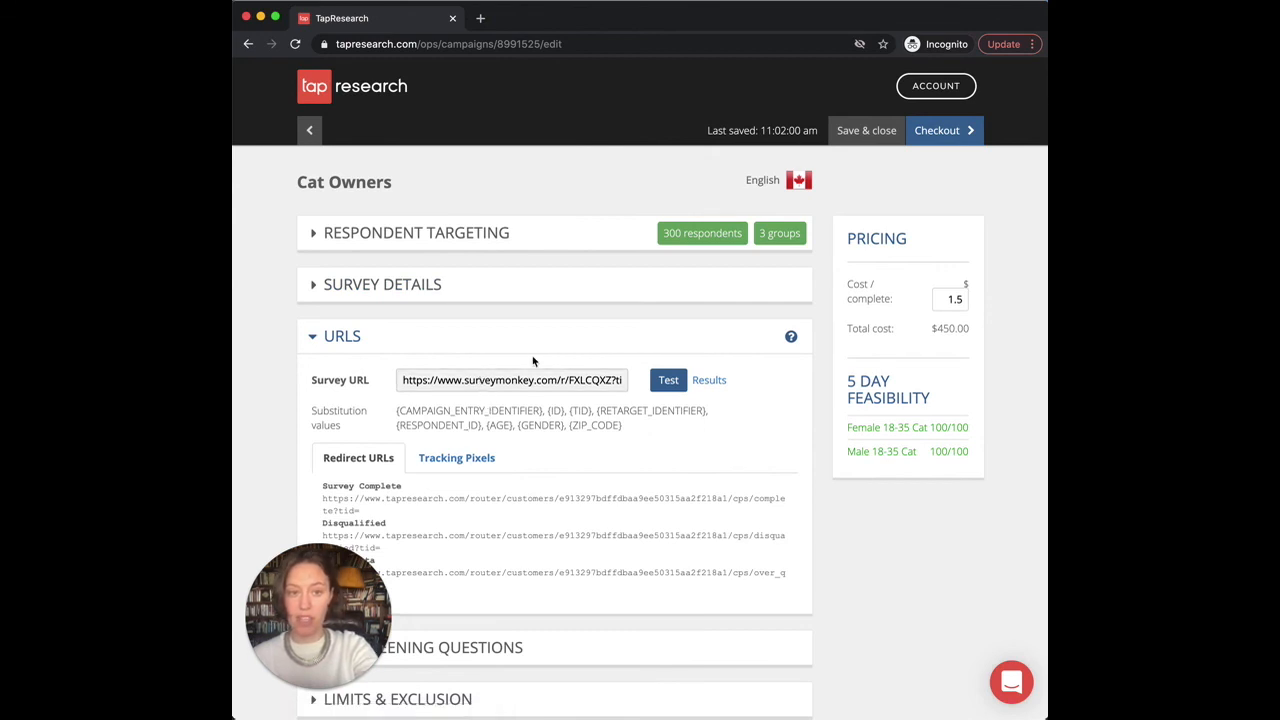
click(873, 137)
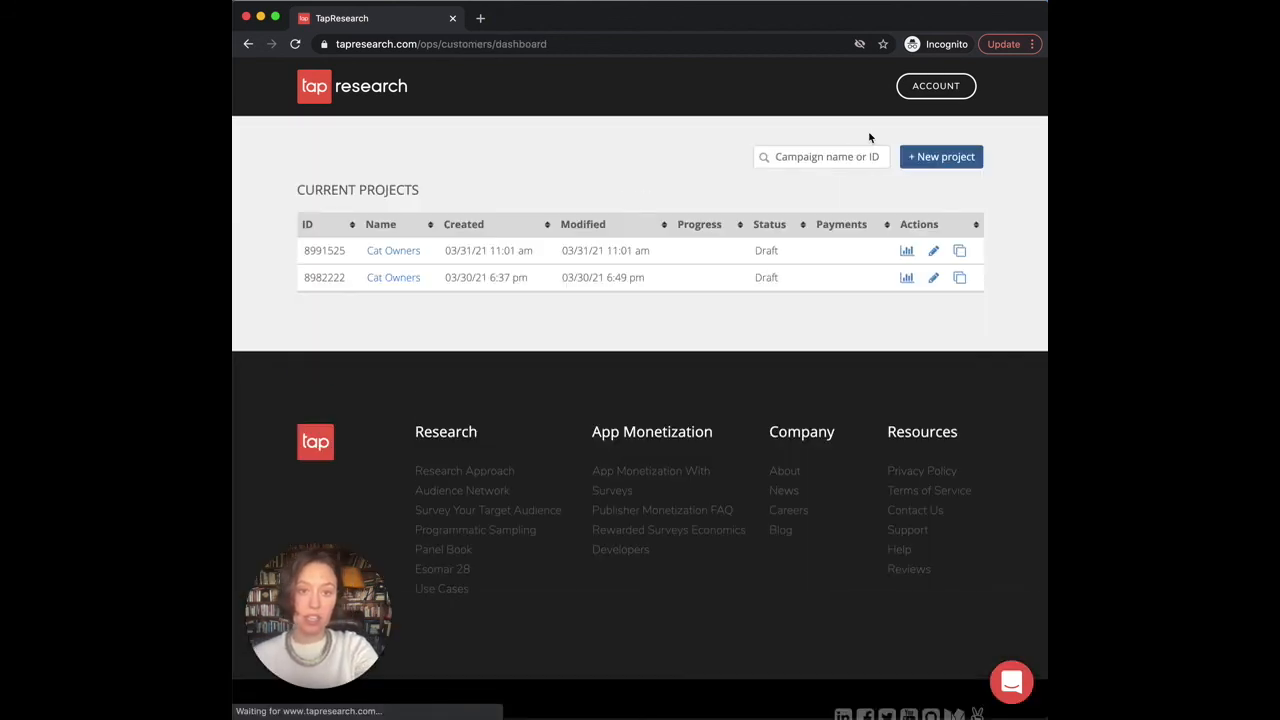
Step: Archive clone 8991525 from its details page and return to the Projects list
click(906, 251)
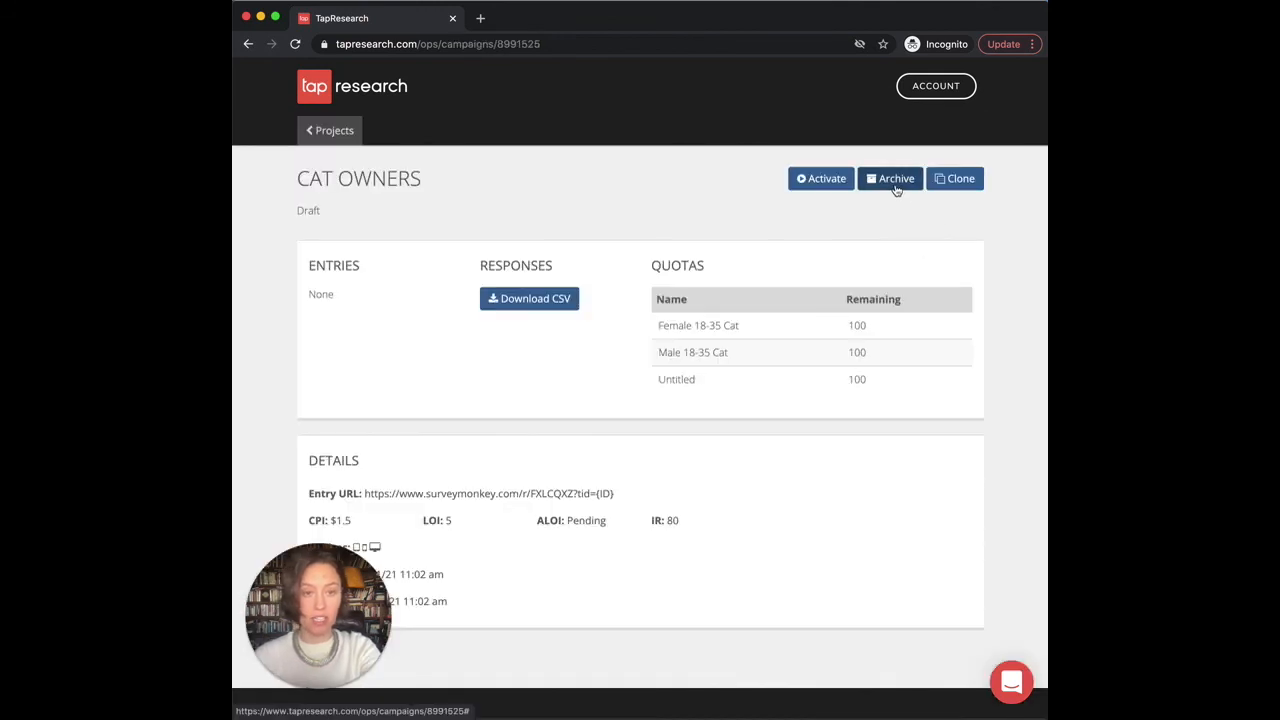
click(895, 184)
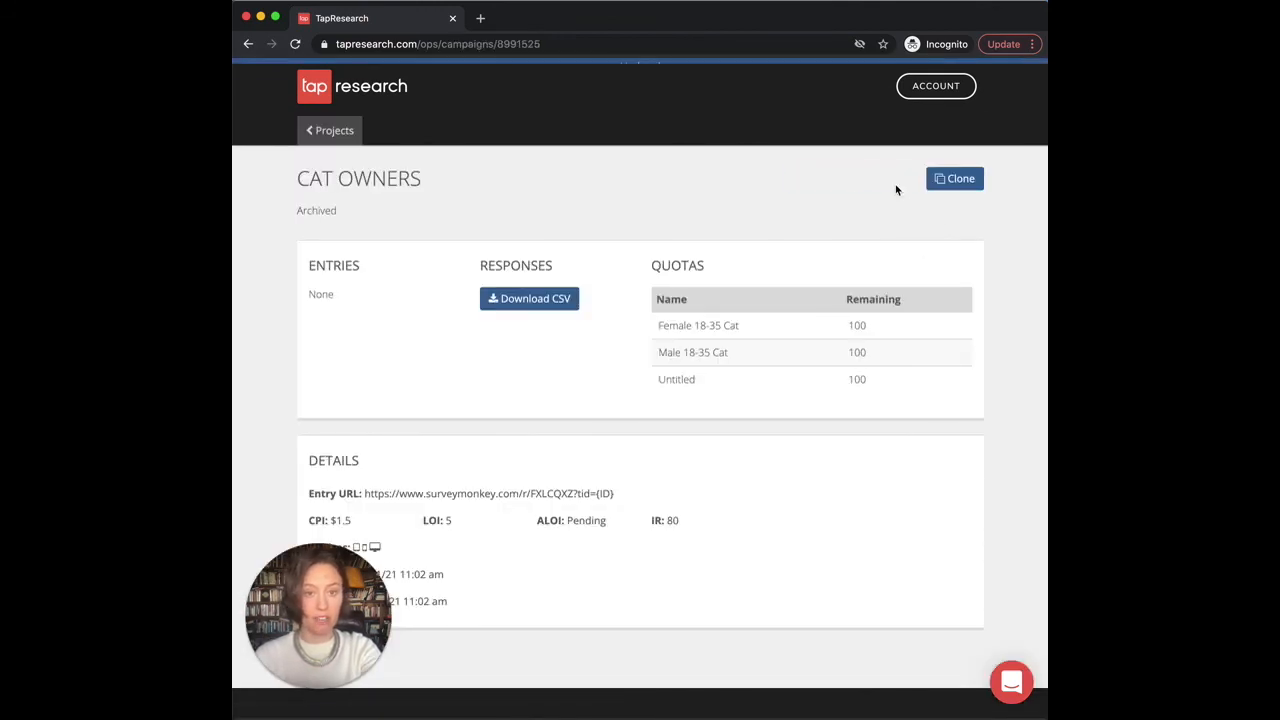
click(343, 131)
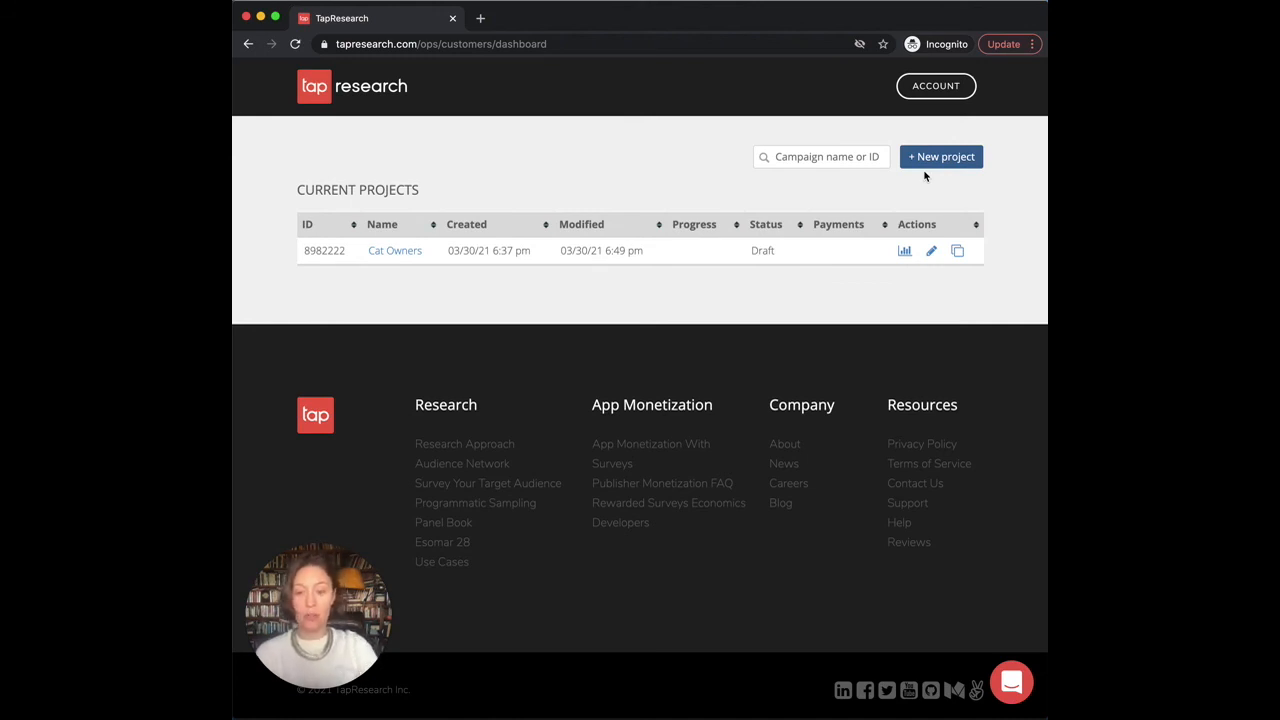
Step: Open and dismiss the support chat, then go to the Contact Us help request form
click(1012, 680)
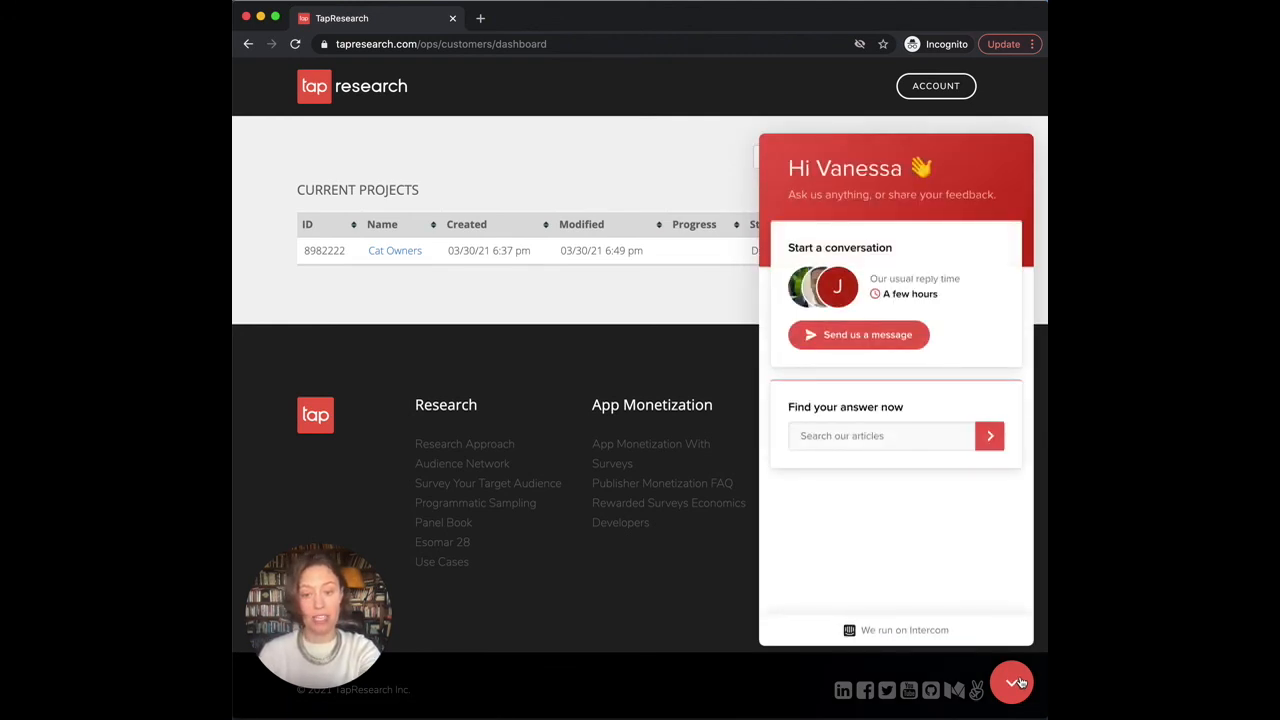
click(1014, 682)
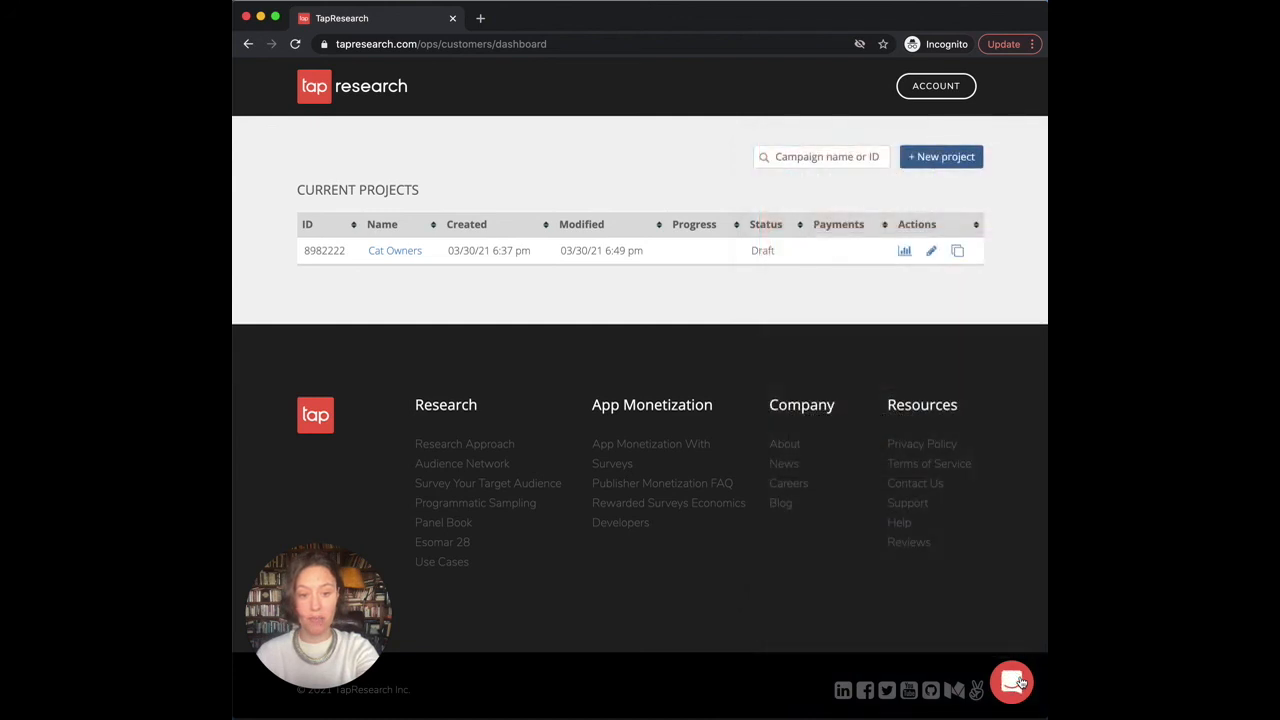
click(907, 484)
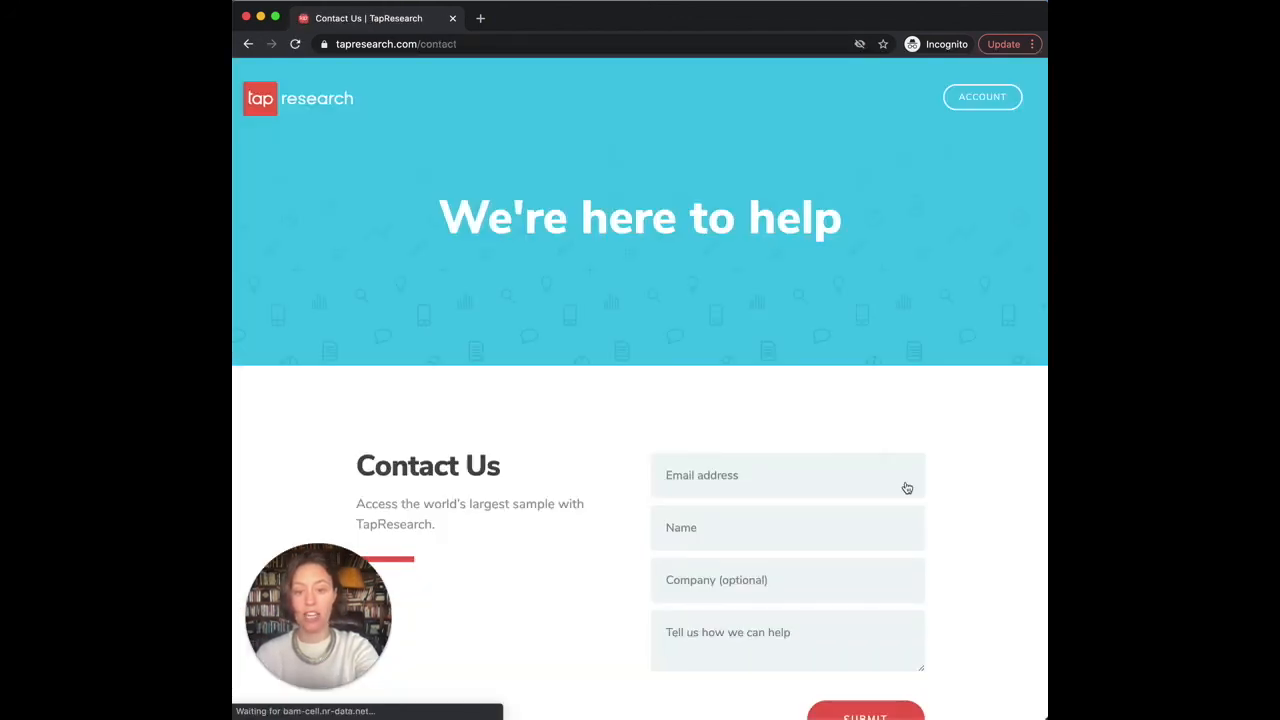
scroll(907, 487, down, 3)
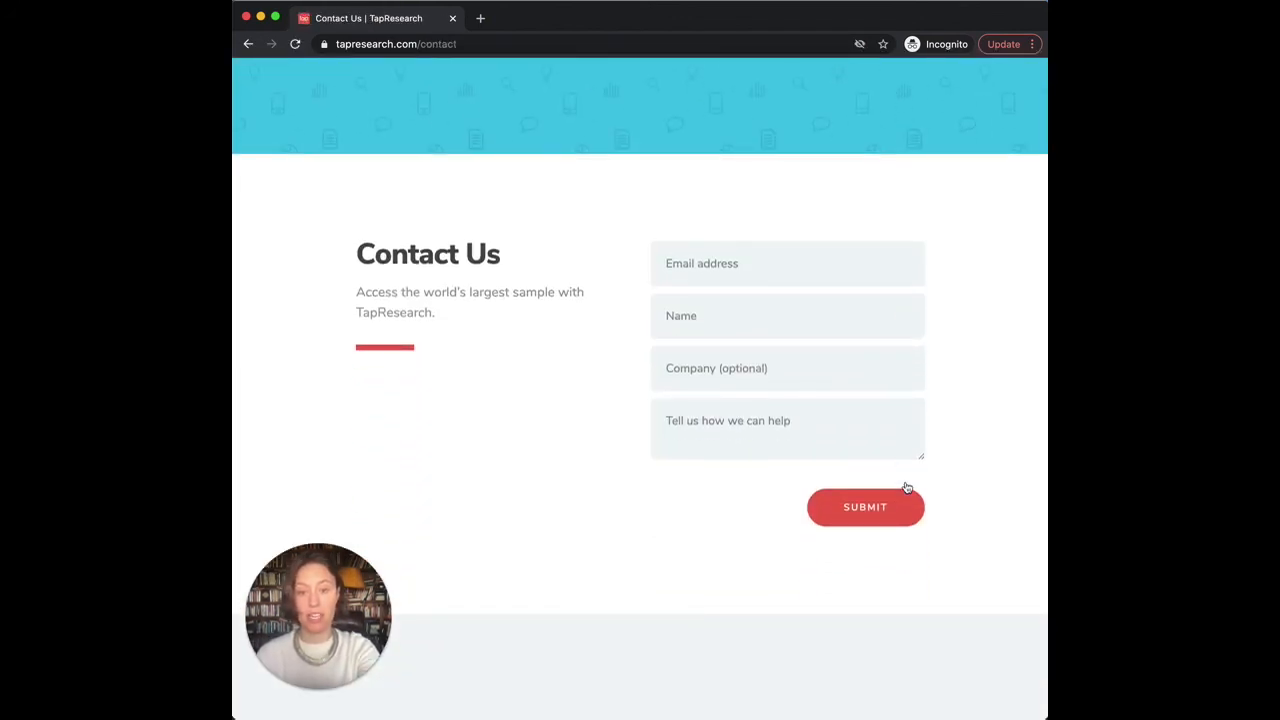